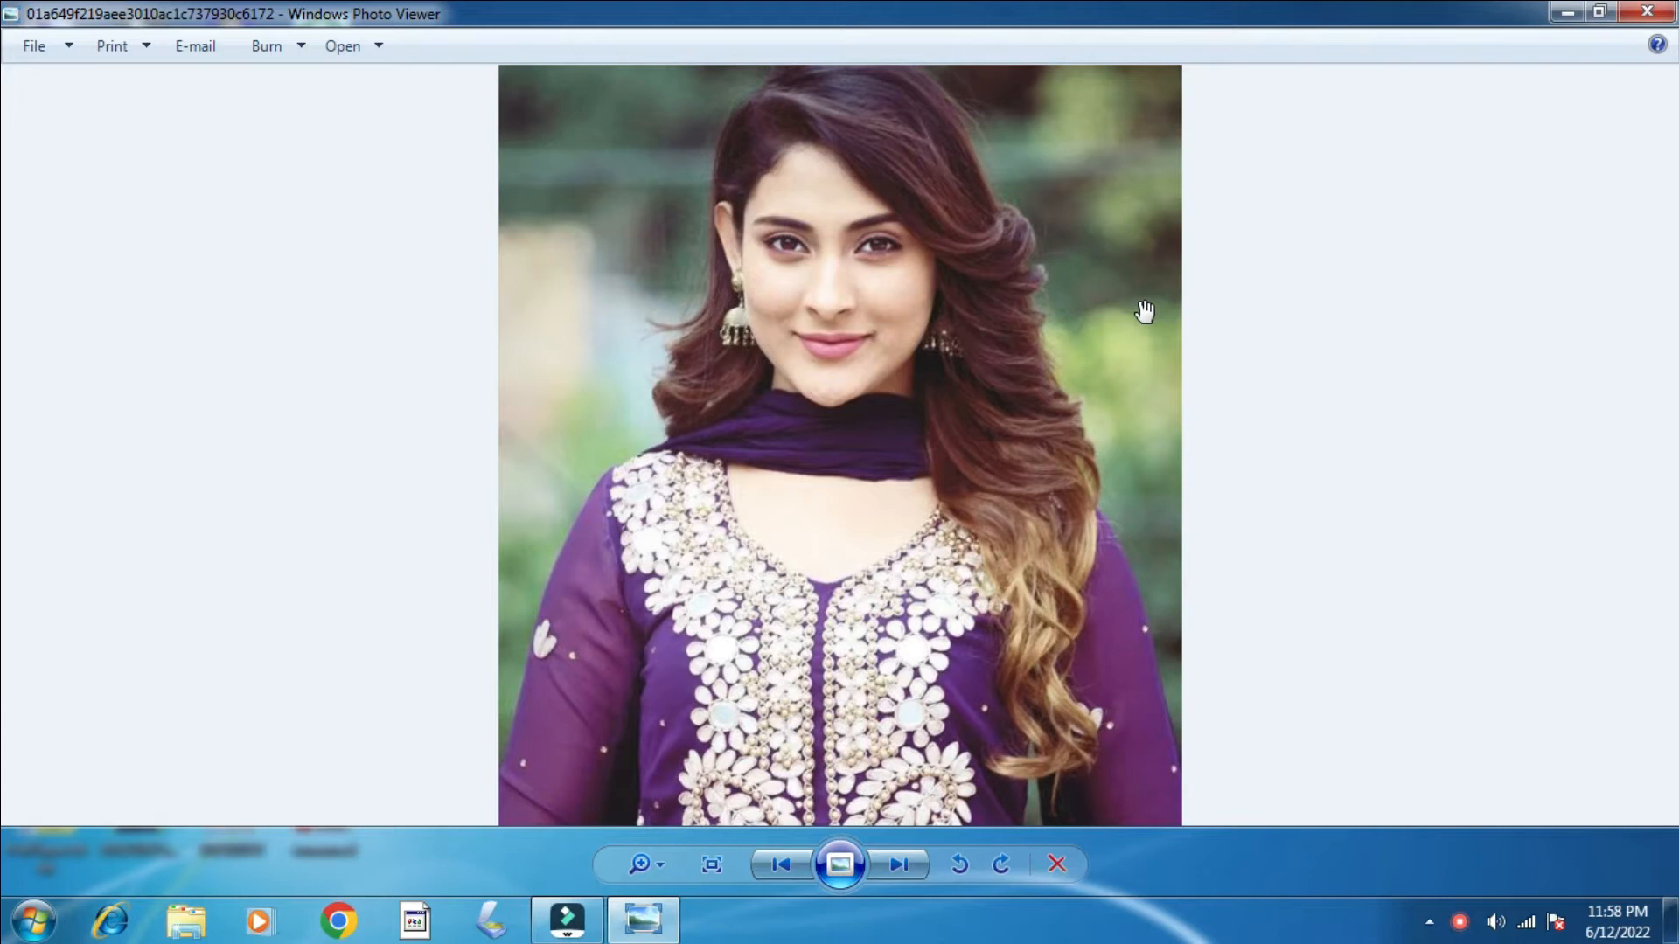
Examine the portrait photo at different zoom levels and close the photo viewer.
{"action": "scroll", "coordinate": [1109, 306], "scroll_direction": "down", "scroll_amount": 1}
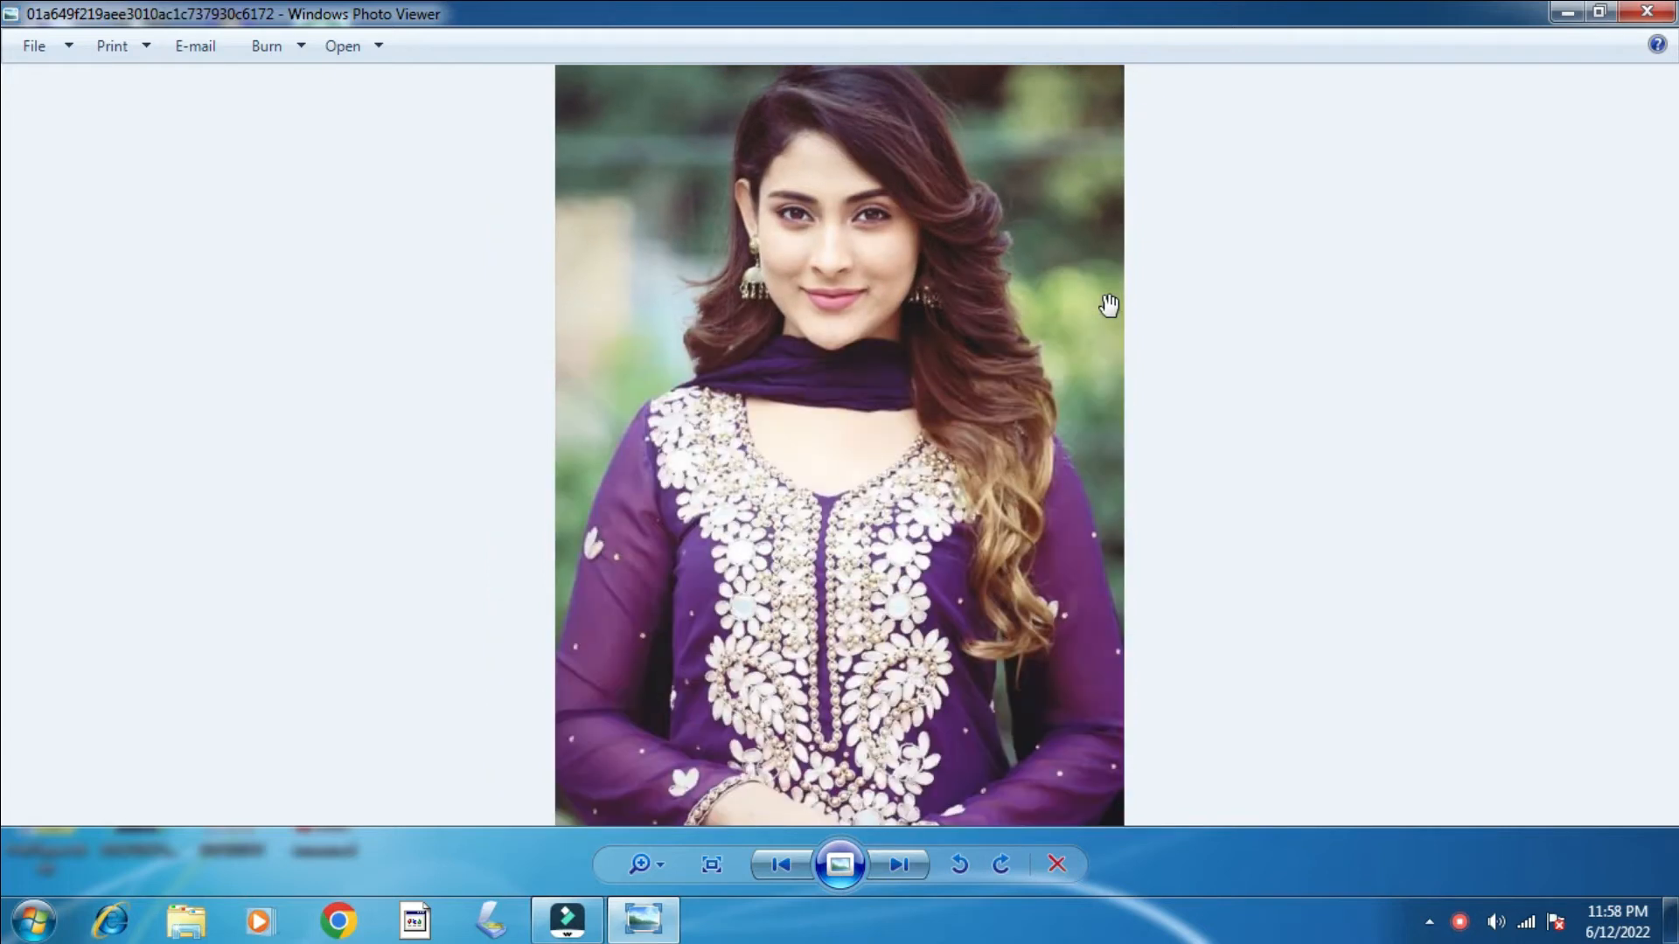
{"action": "scroll", "coordinate": [1109, 306], "scroll_direction": "up", "scroll_amount": 2}
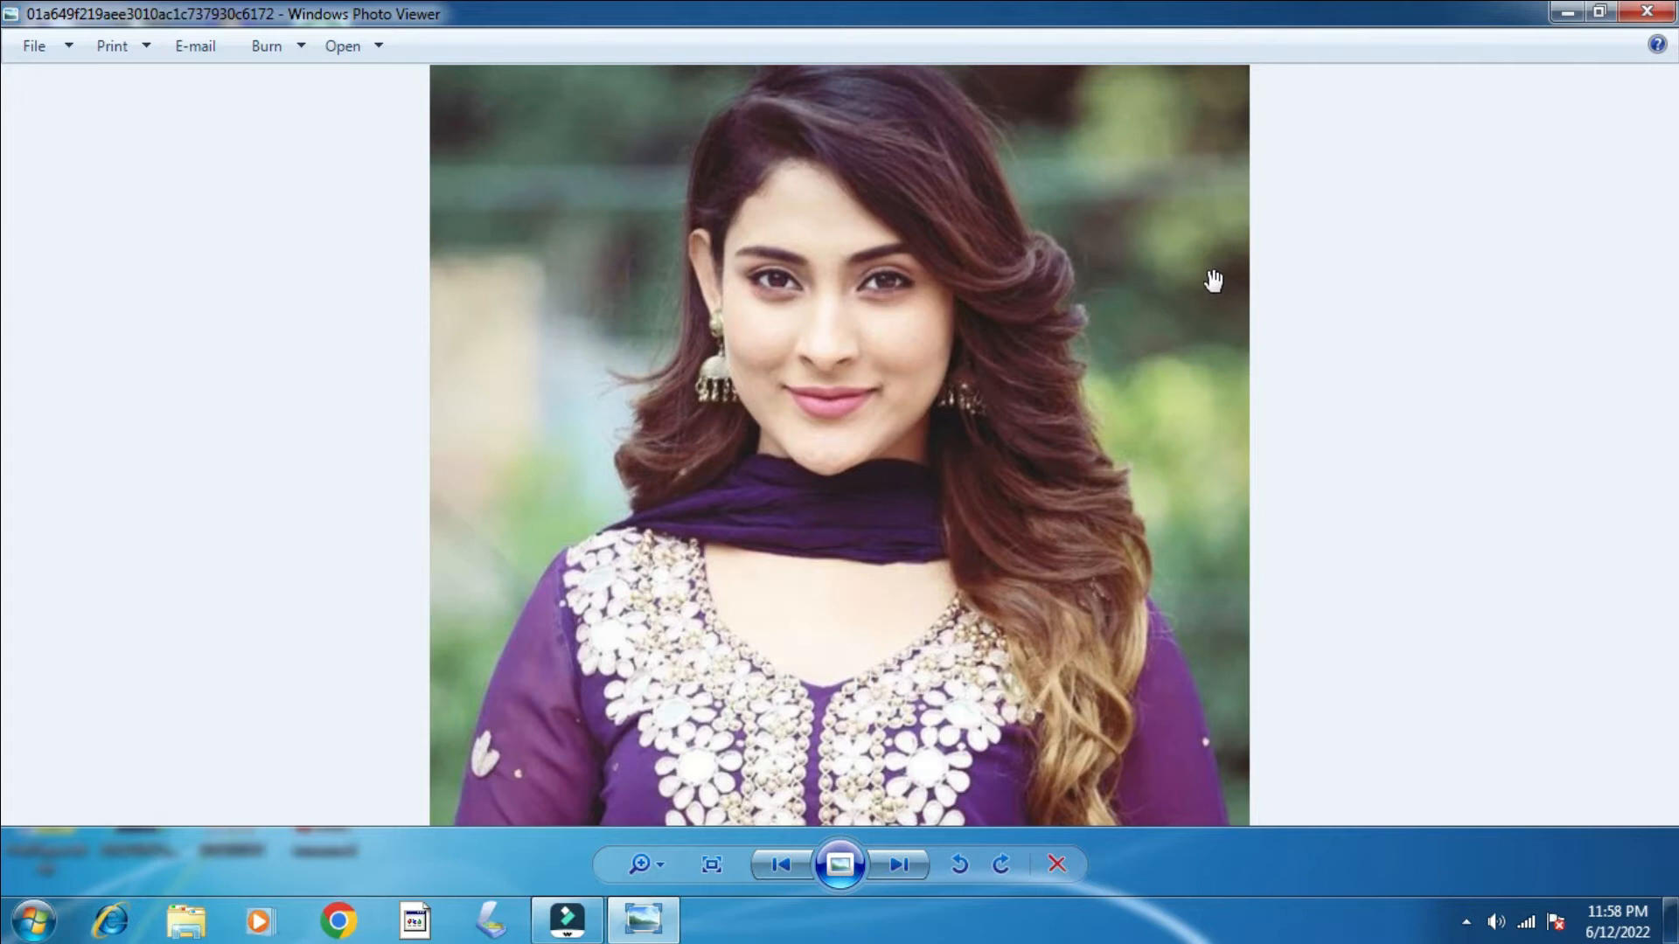
{"action": "scroll", "coordinate": [1115, 409], "scroll_direction": "down", "scroll_amount": 2}
{"action": "left_click", "coordinate": [960, 312]}
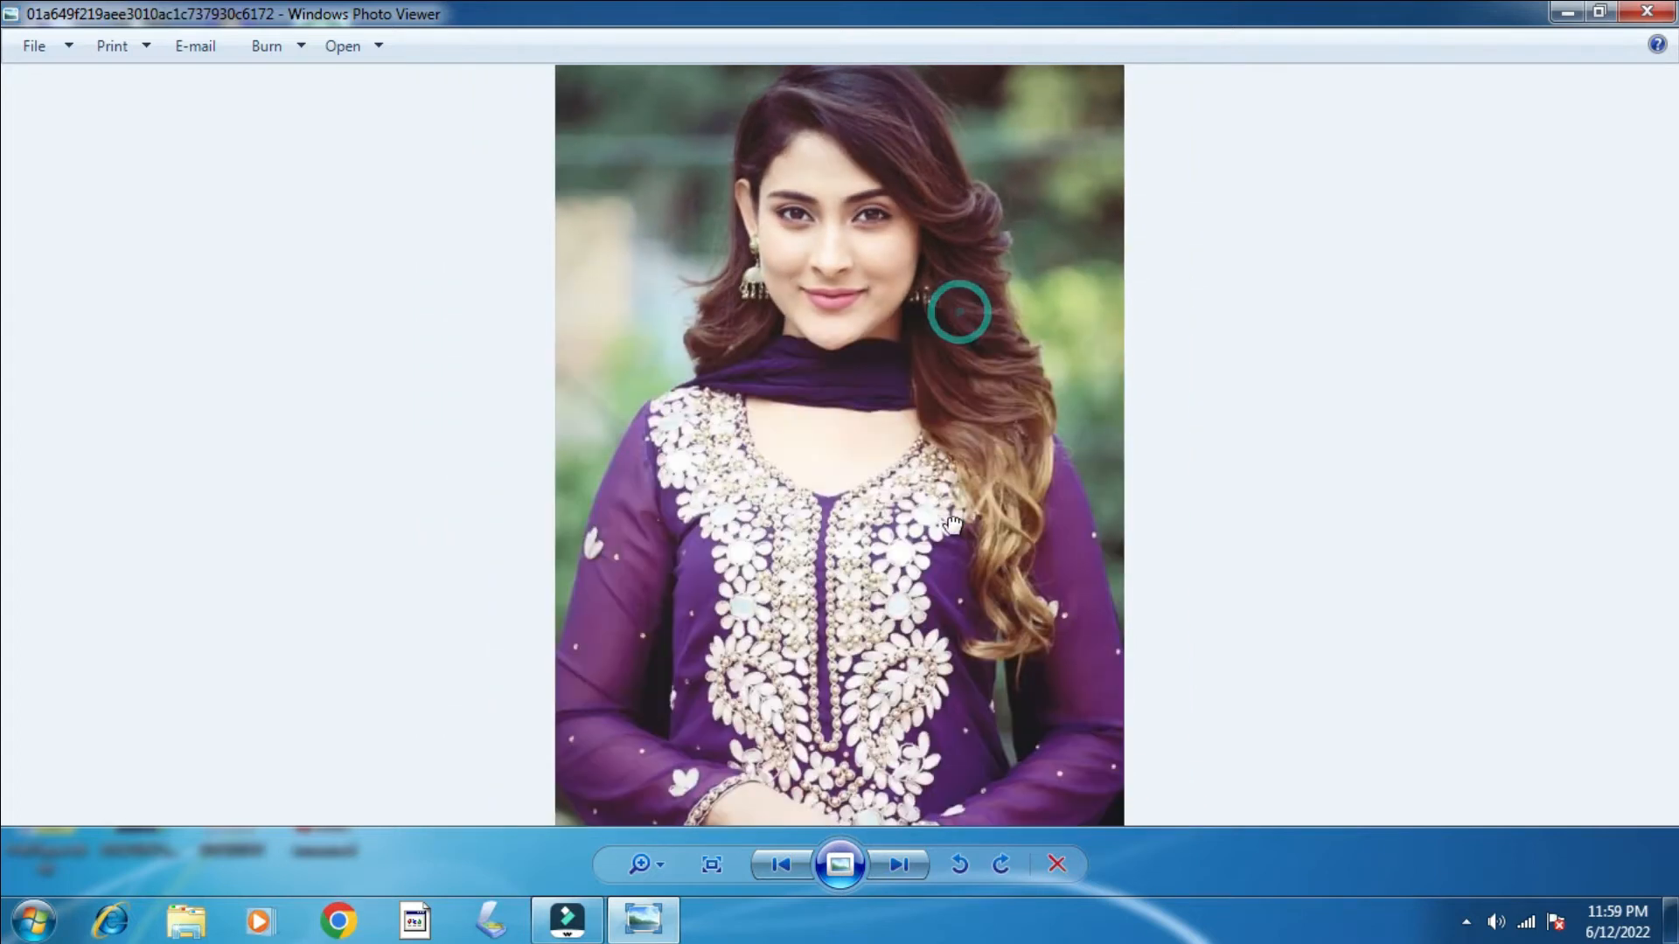
{"action": "scroll", "coordinate": [852, 341], "scroll_direction": "up", "scroll_amount": 1}
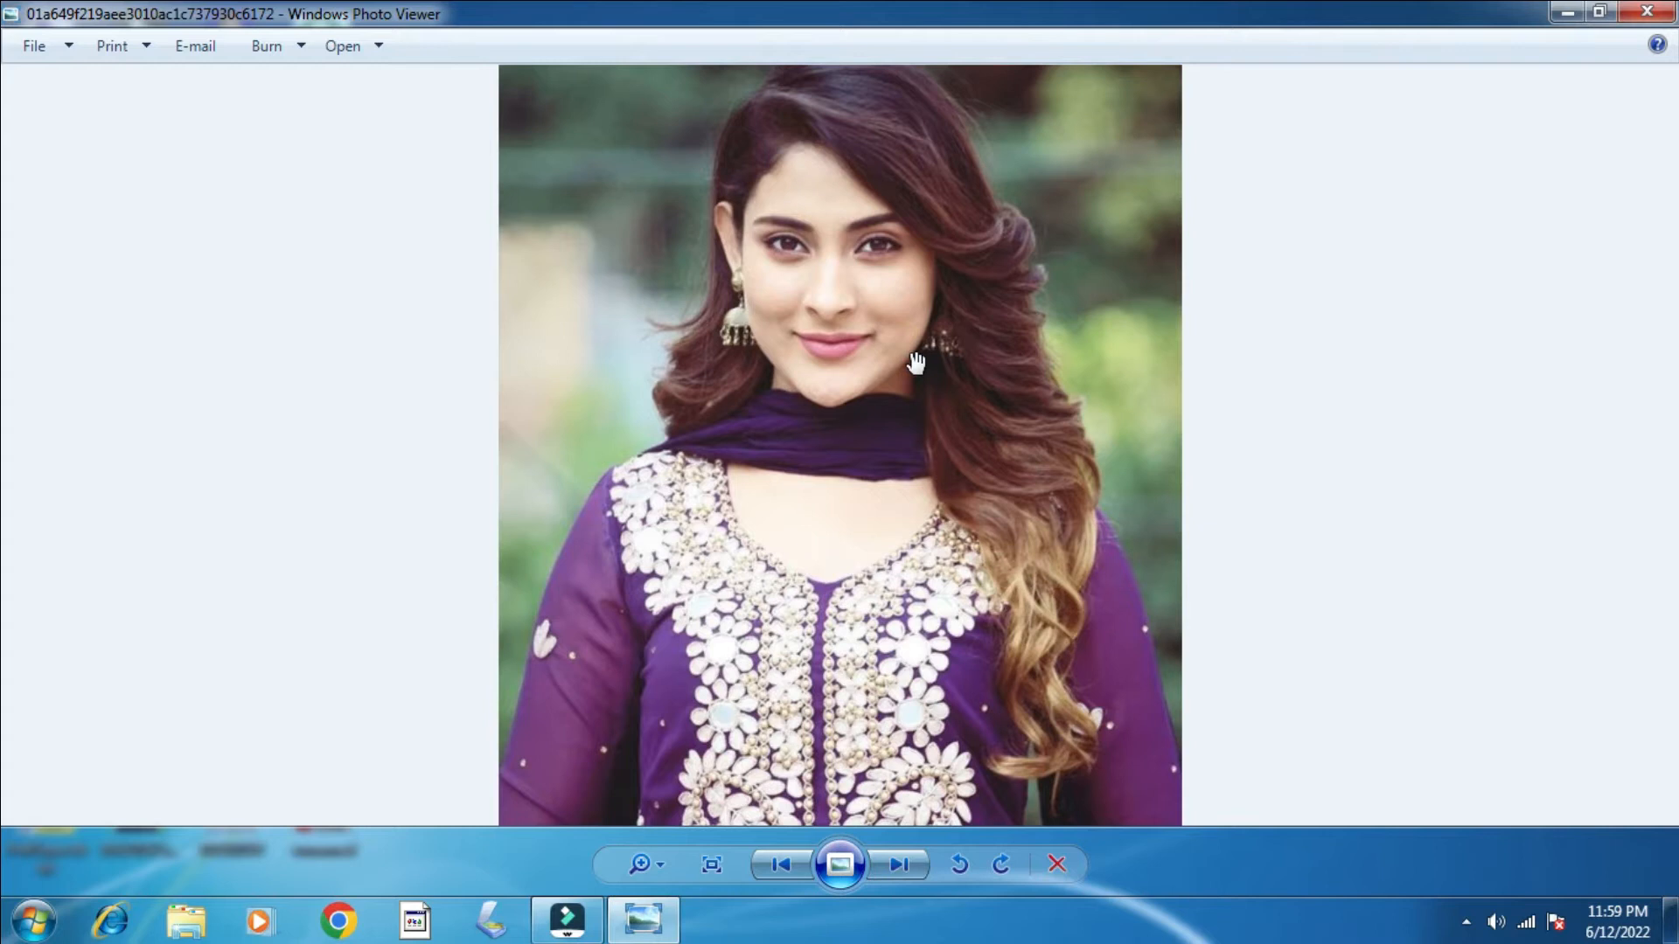
{"action": "scroll", "coordinate": [916, 360], "scroll_direction": "down", "scroll_amount": 2}
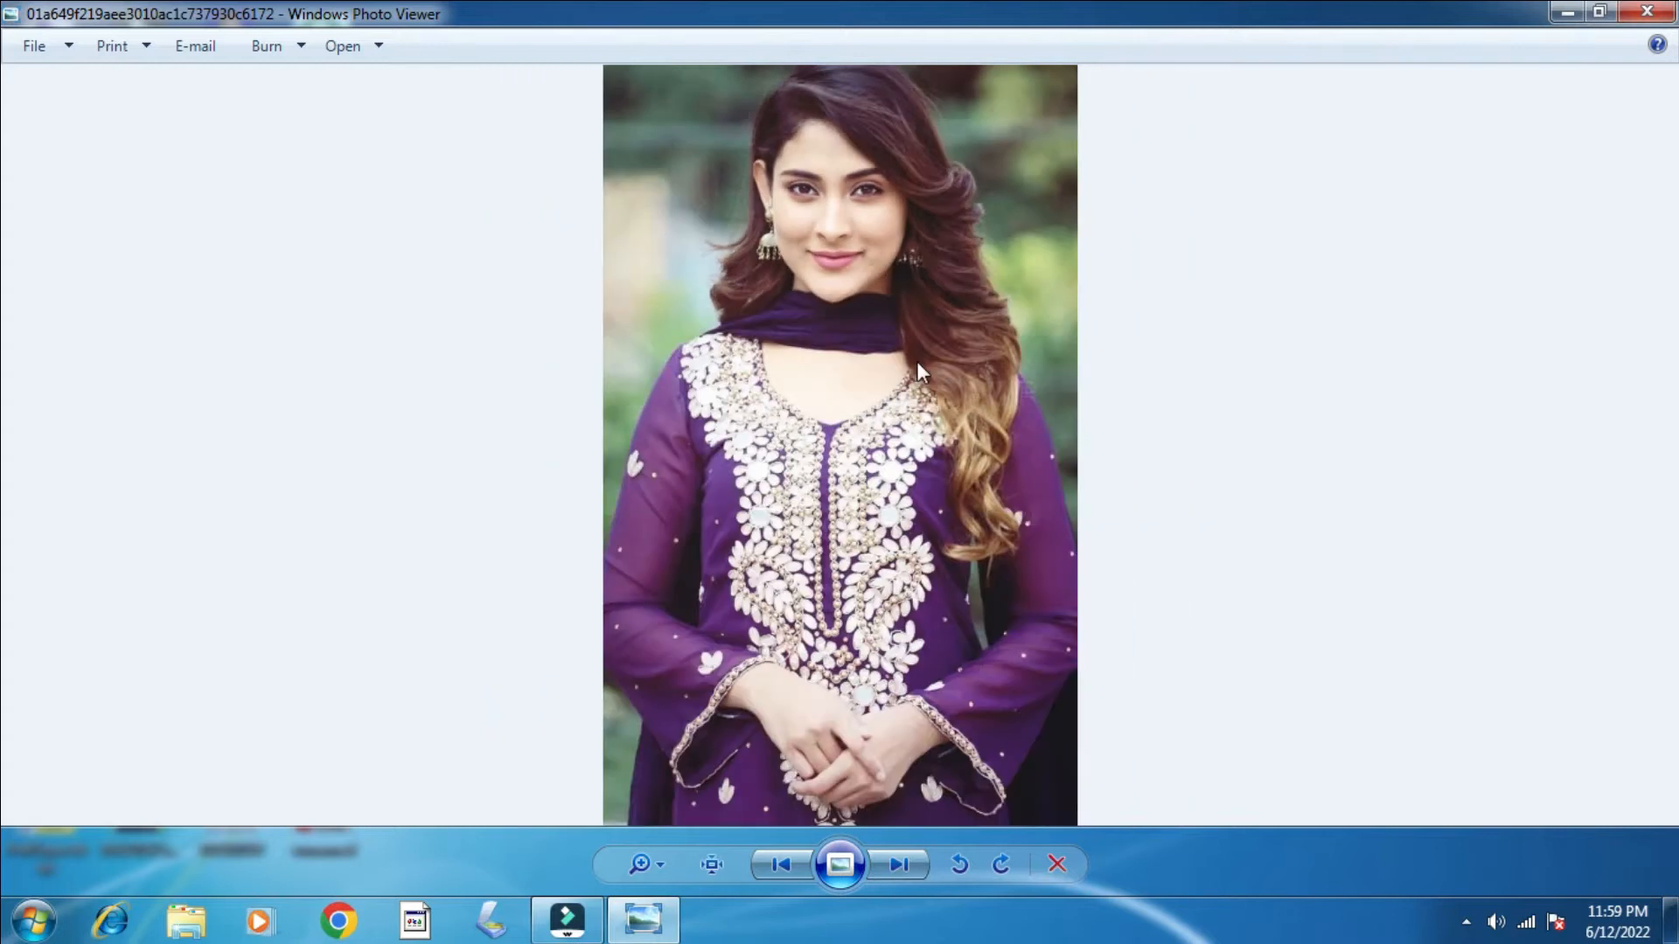
{"action": "left_click", "coordinate": [1666, 14]}
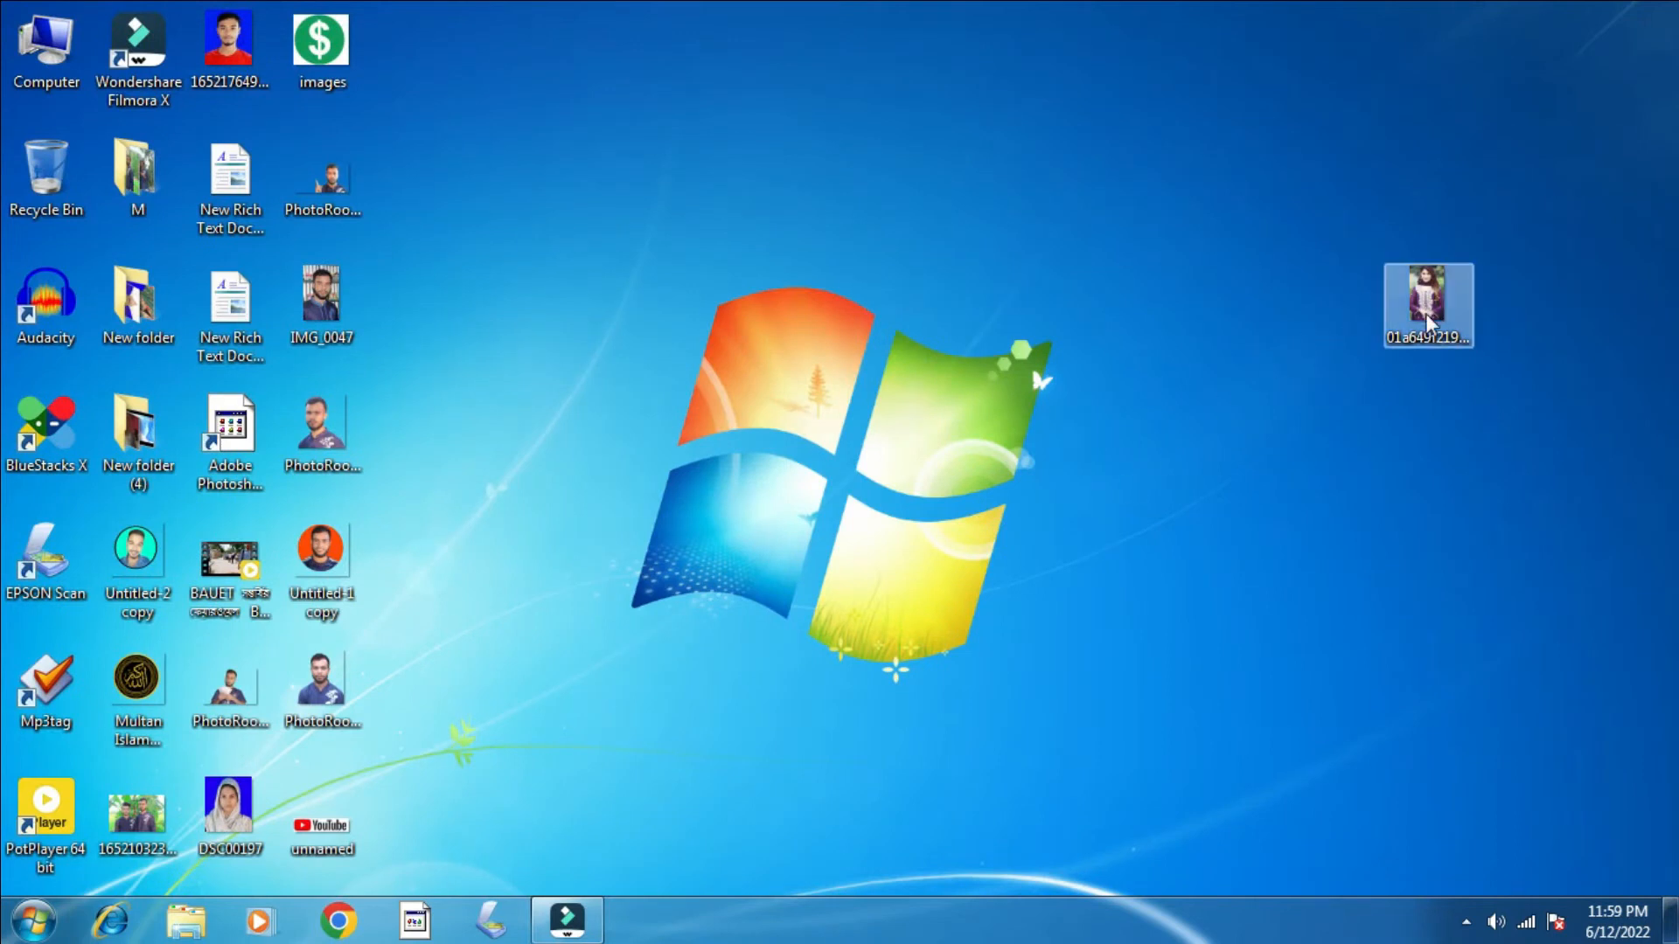
Switch to Adobe Photoshop and open 01a649f219aee3010ac1c737930c6172.jpg from the Desktop in a maximized document window.
{"action": "double_click", "coordinate": [230, 429]}
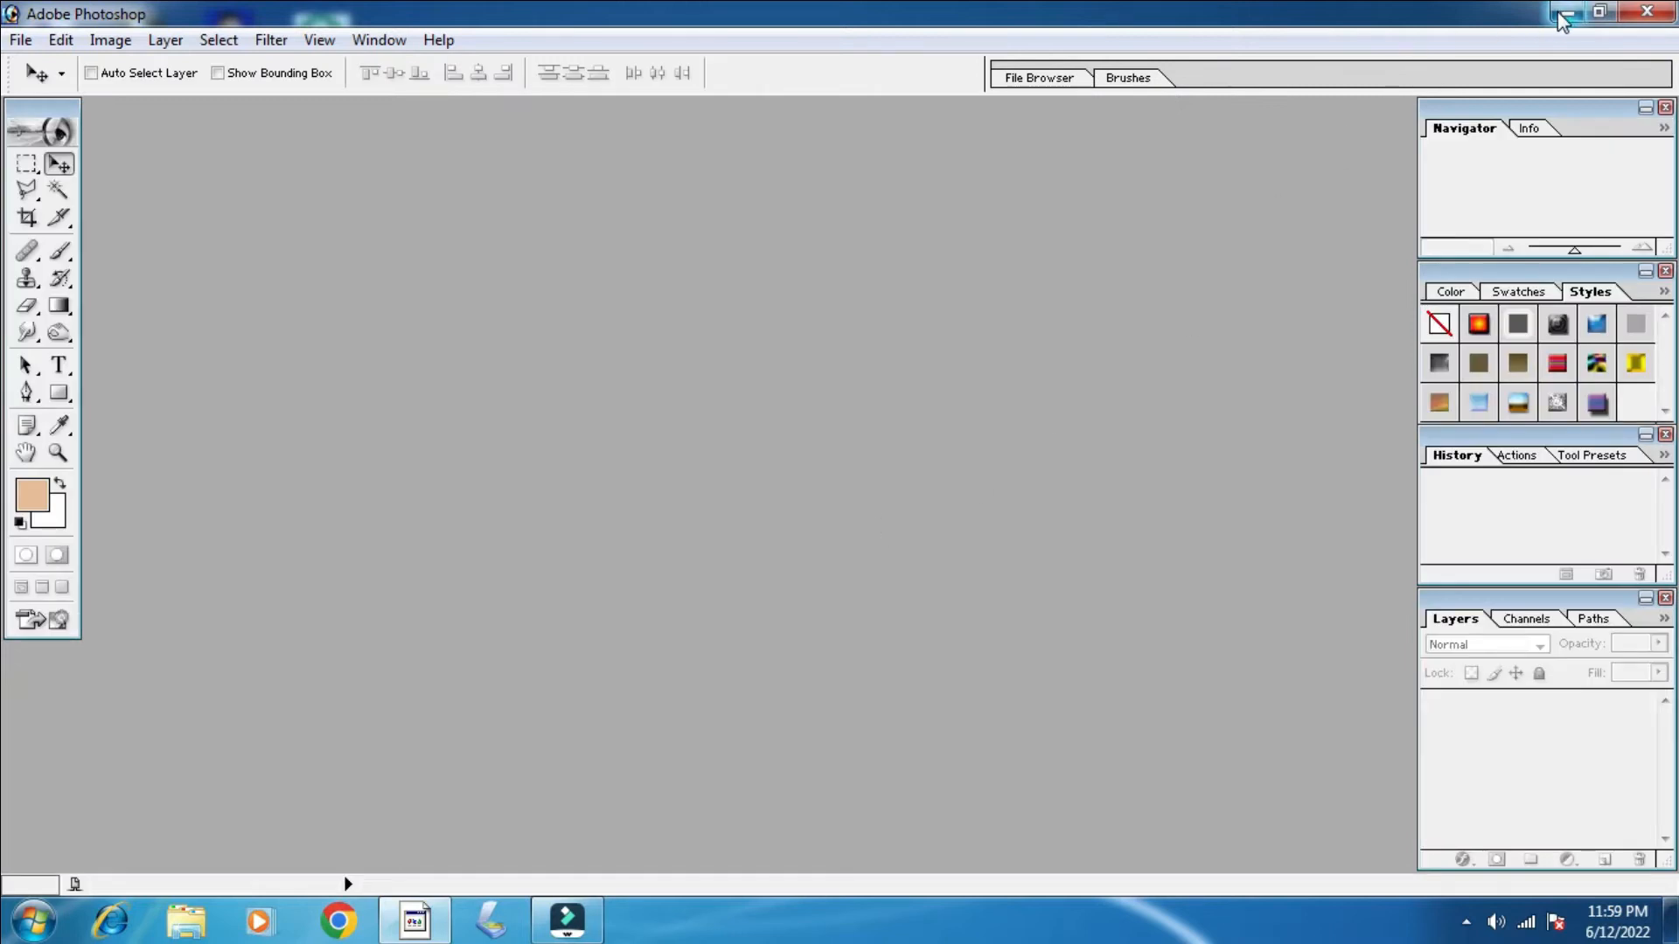
{"action": "double_click", "coordinate": [674, 329]}
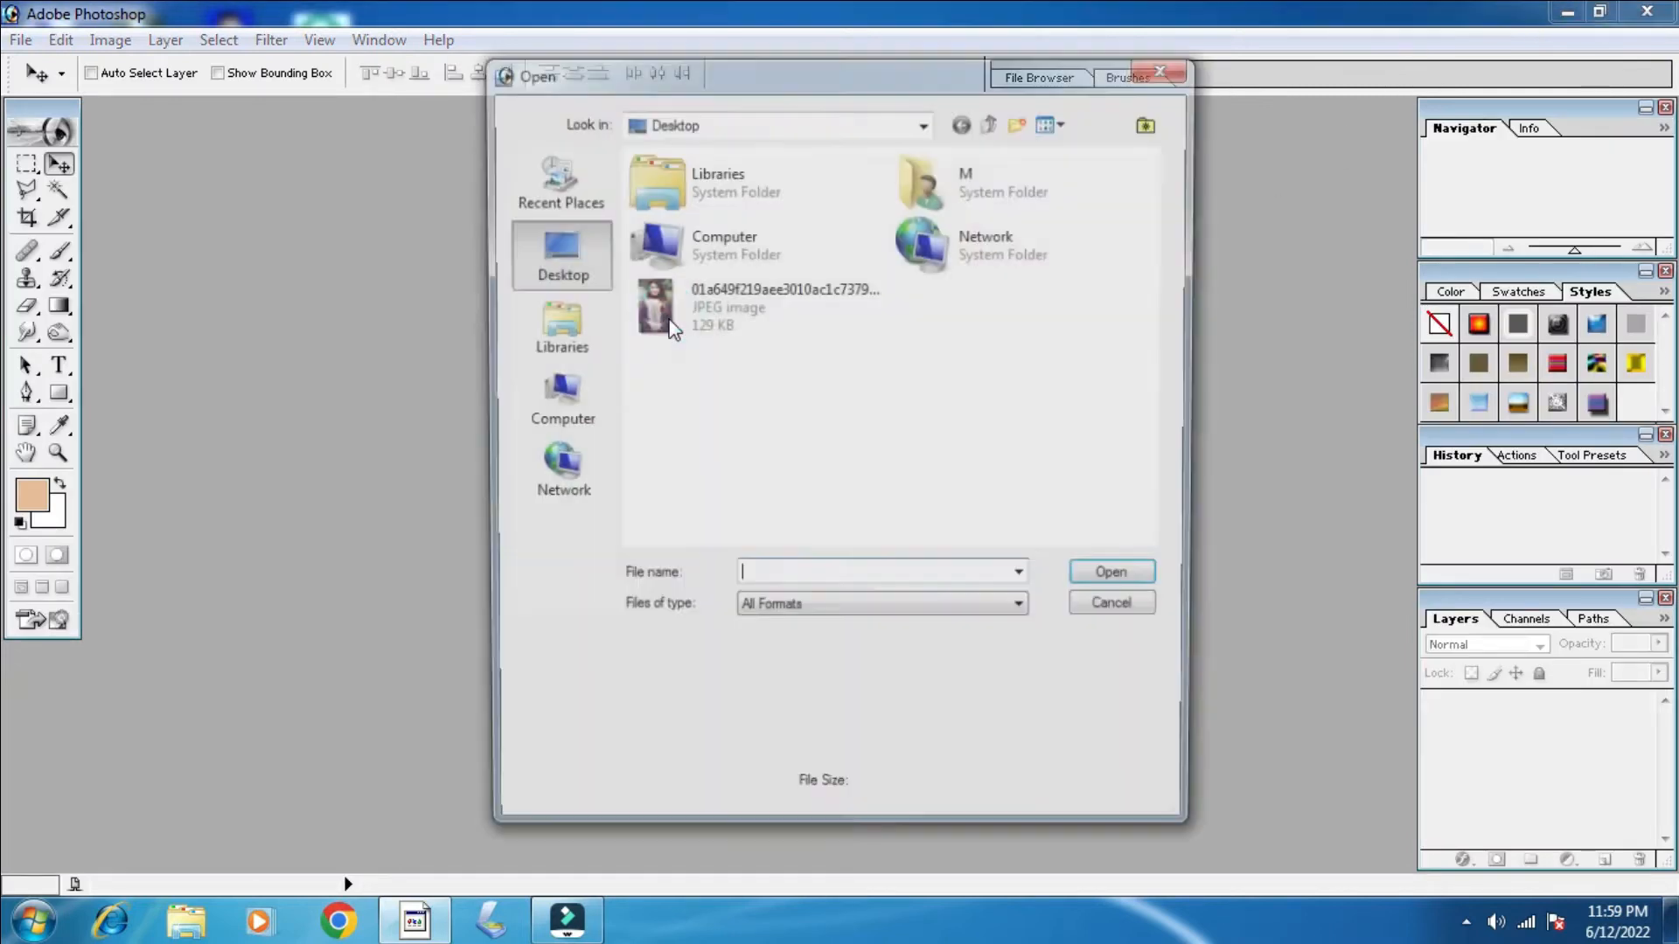
{"action": "left_click_drag", "start_coordinate": [1162, 224], "coordinate": [1117, 300]}
{"action": "left_click", "coordinate": [684, 353]}
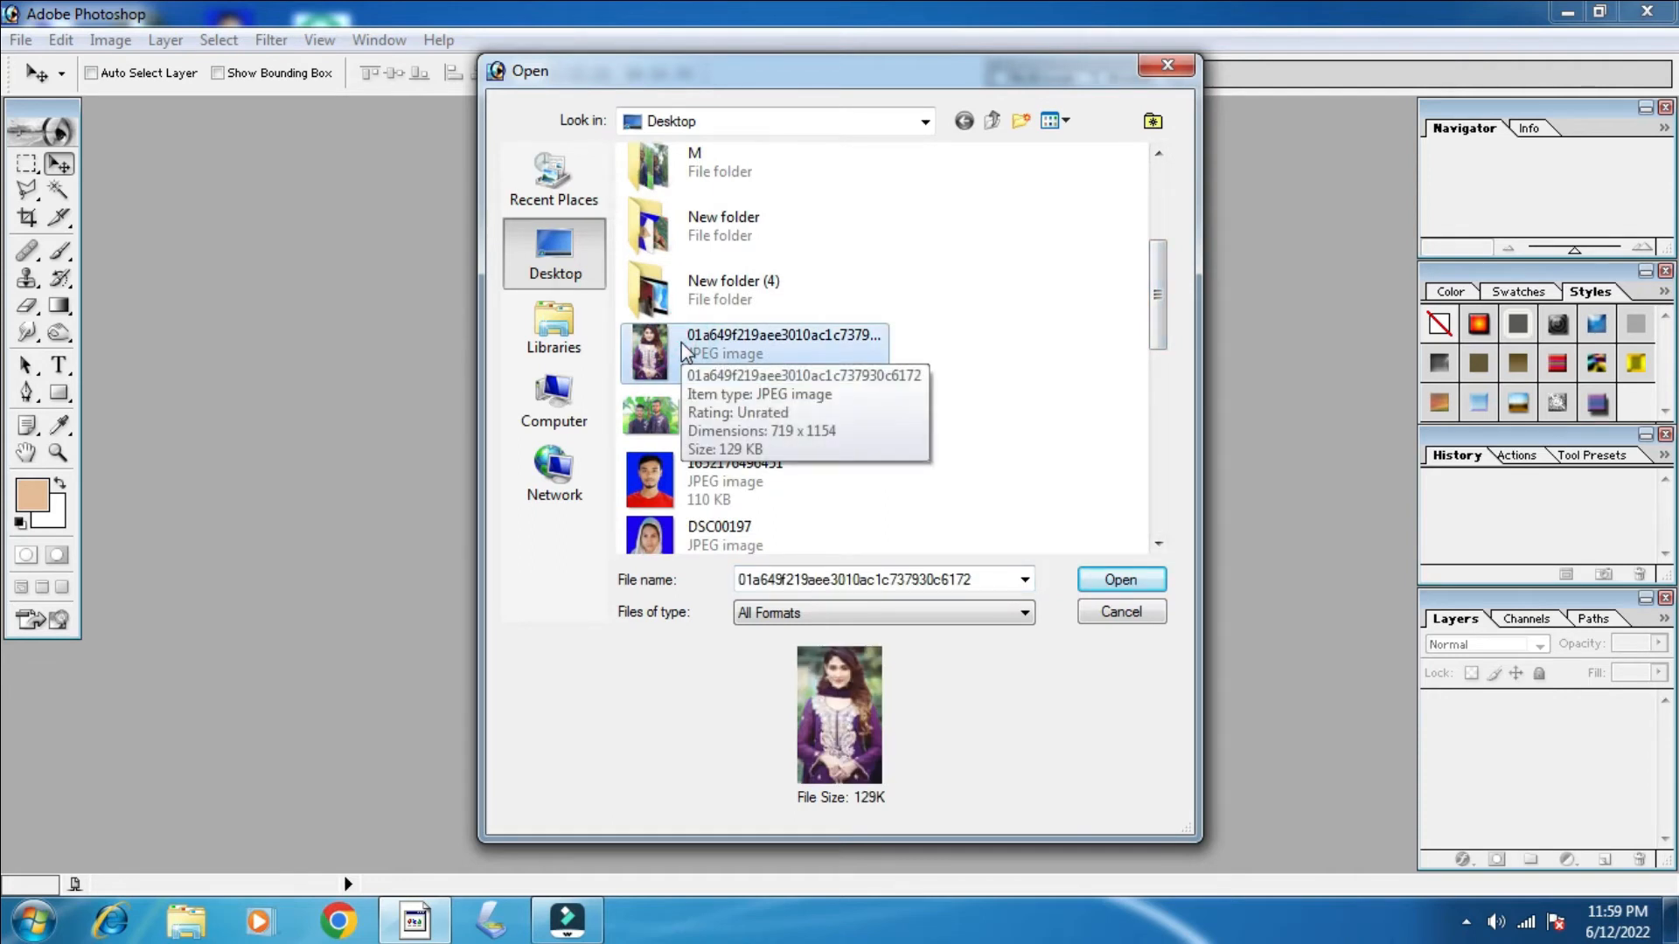
{"action": "double_click", "coordinate": [684, 353]}
{"action": "left_click", "coordinate": [341, 121]}
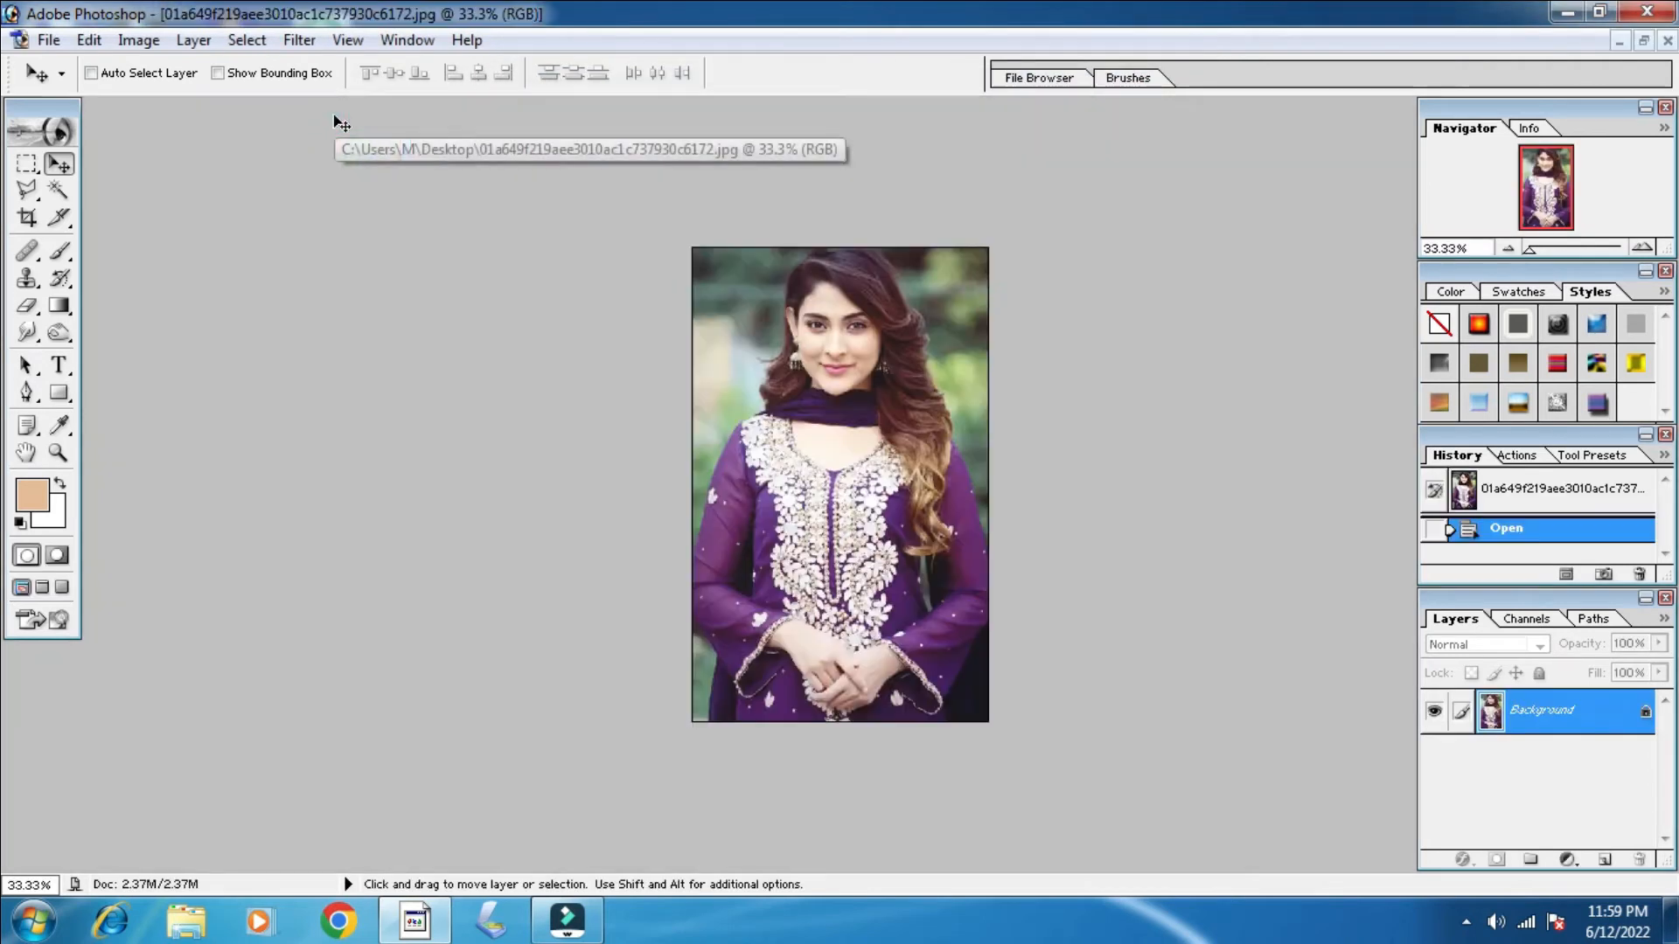
Set the Crop tool to a width of 1.6 in and a height of 1.9 in at 300 pixels/inch.
{"action": "left_click", "coordinate": [58, 452]}
{"action": "right_click", "coordinate": [877, 362]}
{"action": "left_click", "coordinate": [894, 372]}
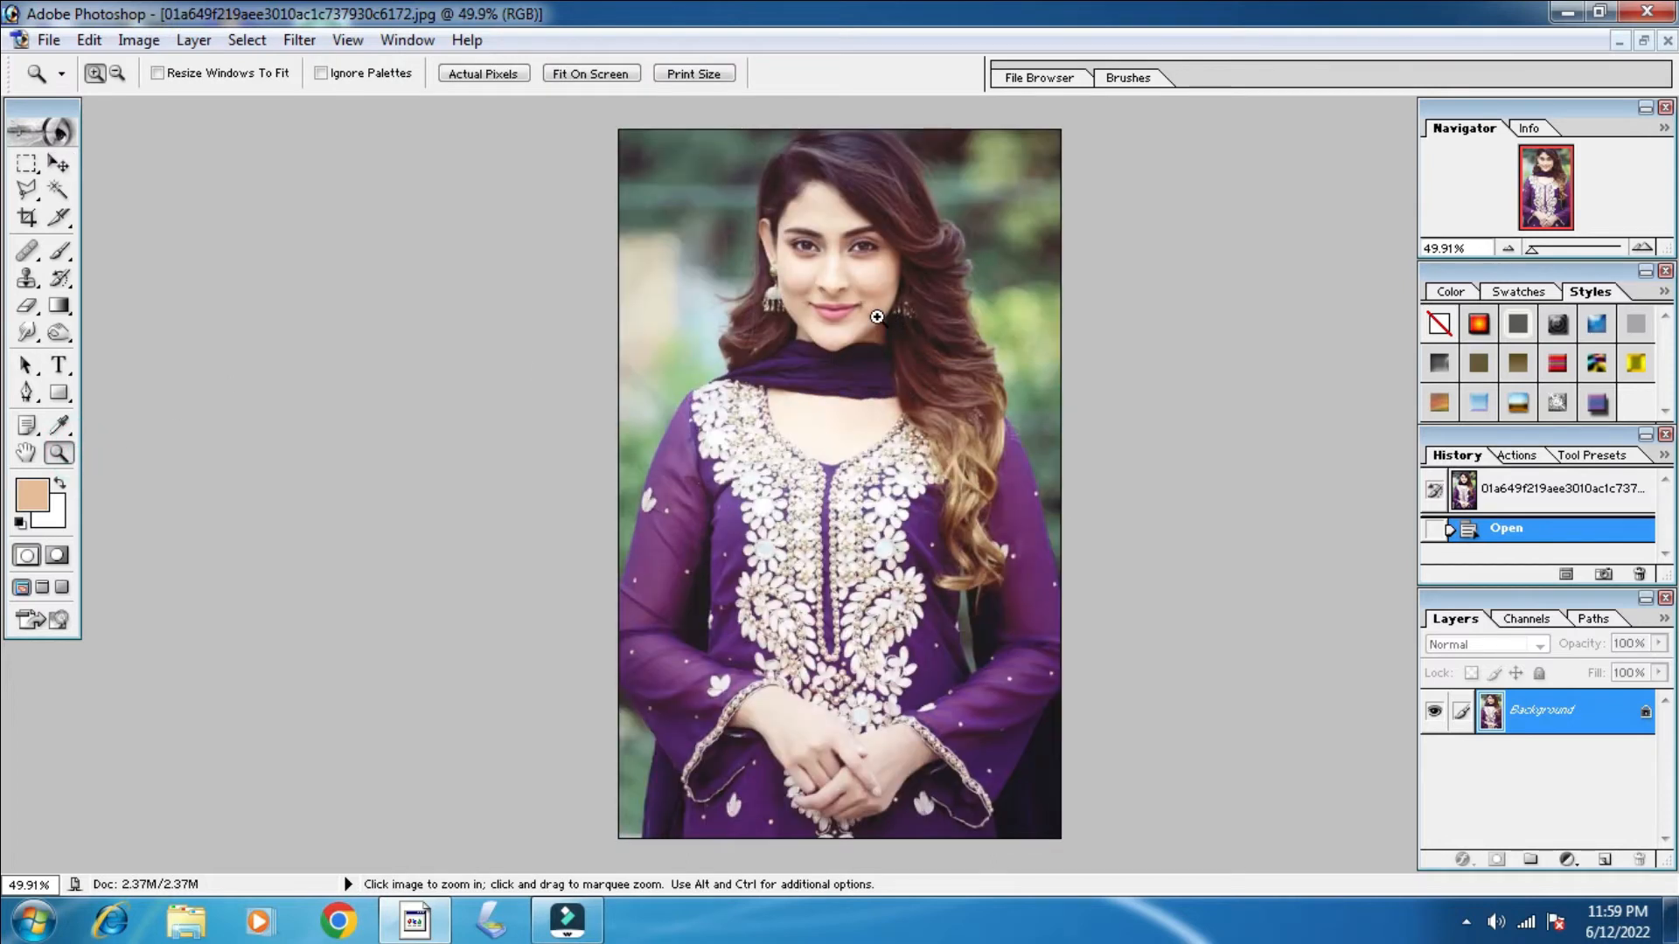
{"action": "left_click", "coordinate": [27, 221]}
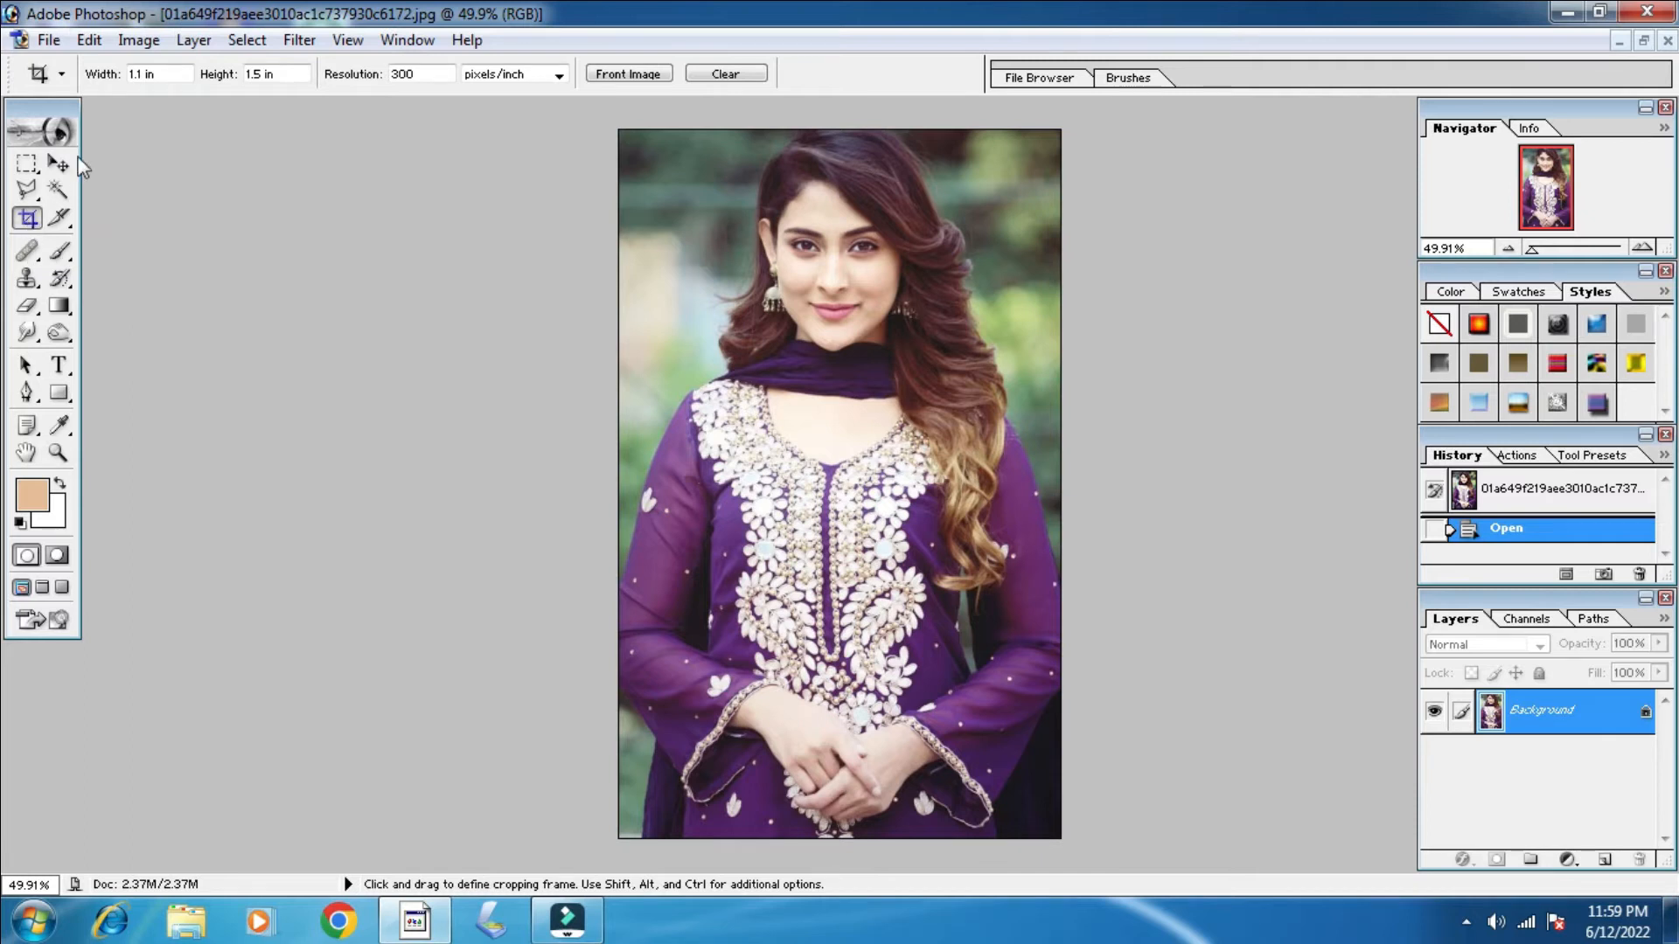
{"action": "left_click_drag", "start_coordinate": [172, 75], "coordinate": [92, 86]}
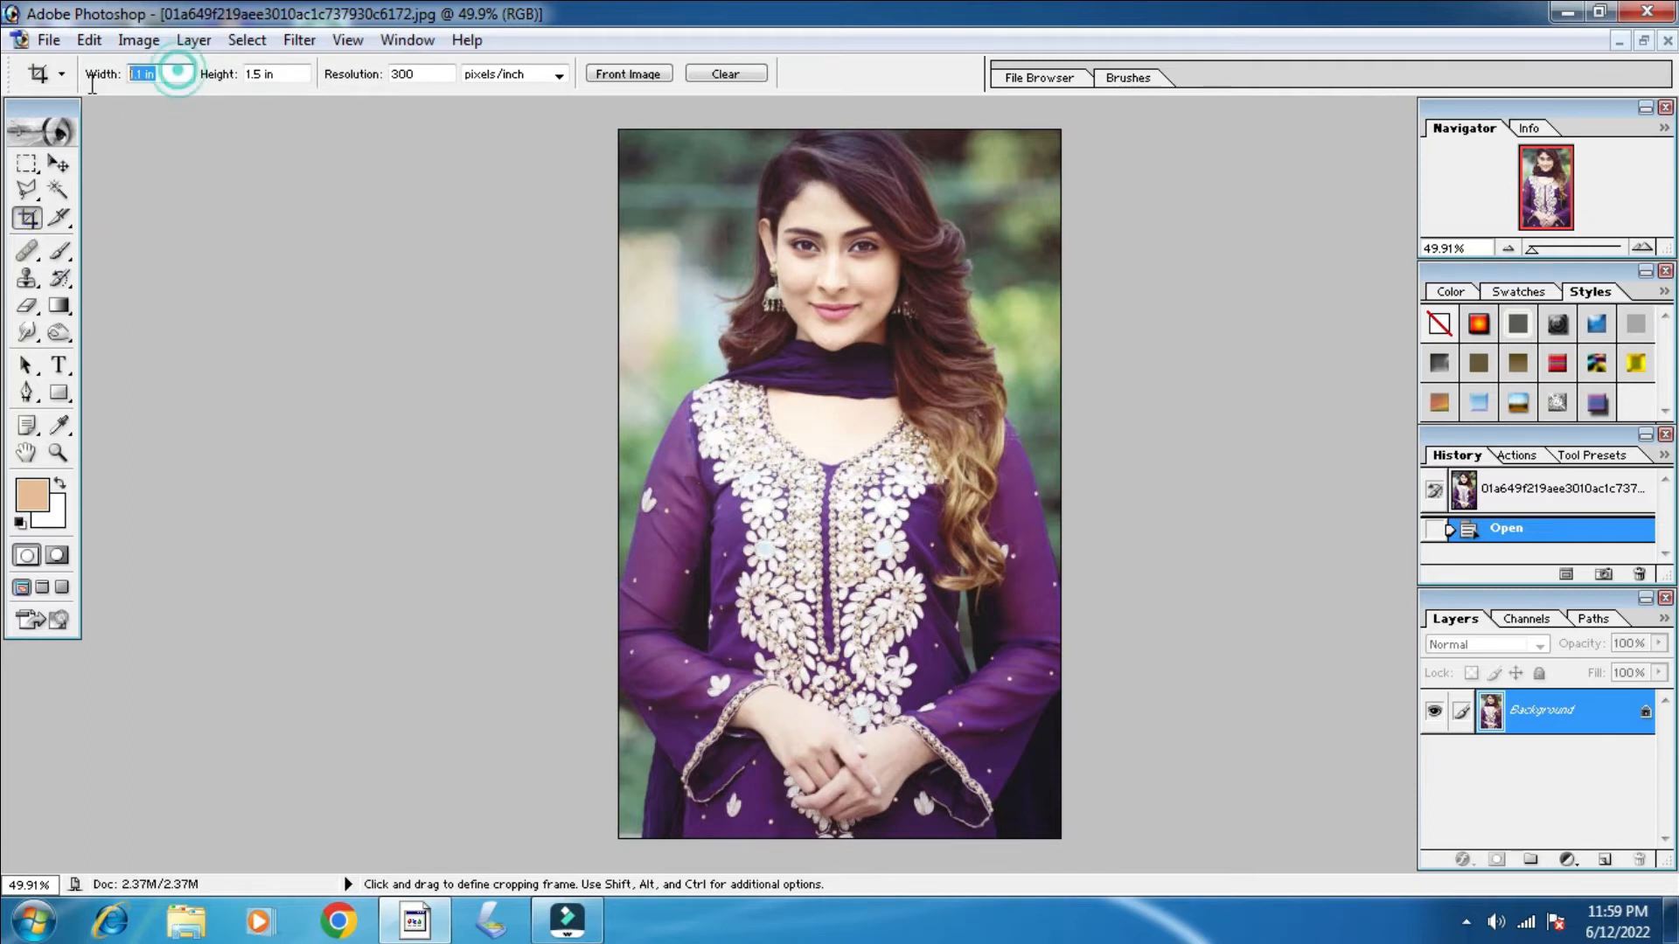
{"action": "type", "text": "1"}
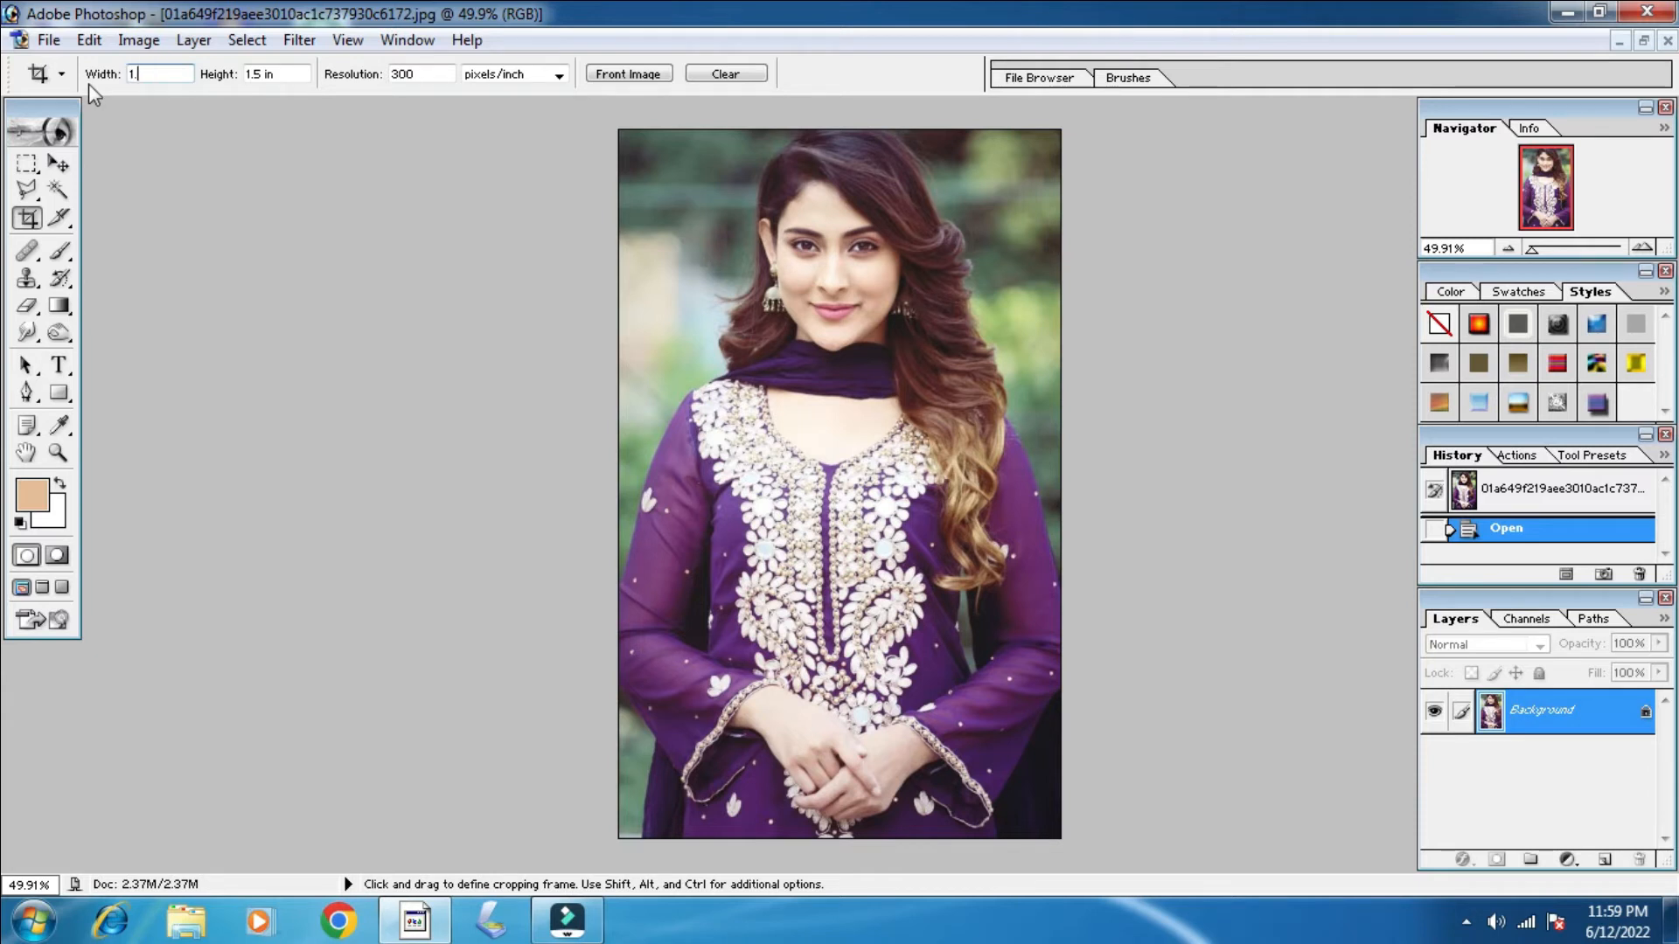
{"action": "type", "text": ".6"}
{"action": "left_click_drag", "start_coordinate": [304, 76], "coordinate": [234, 74]}
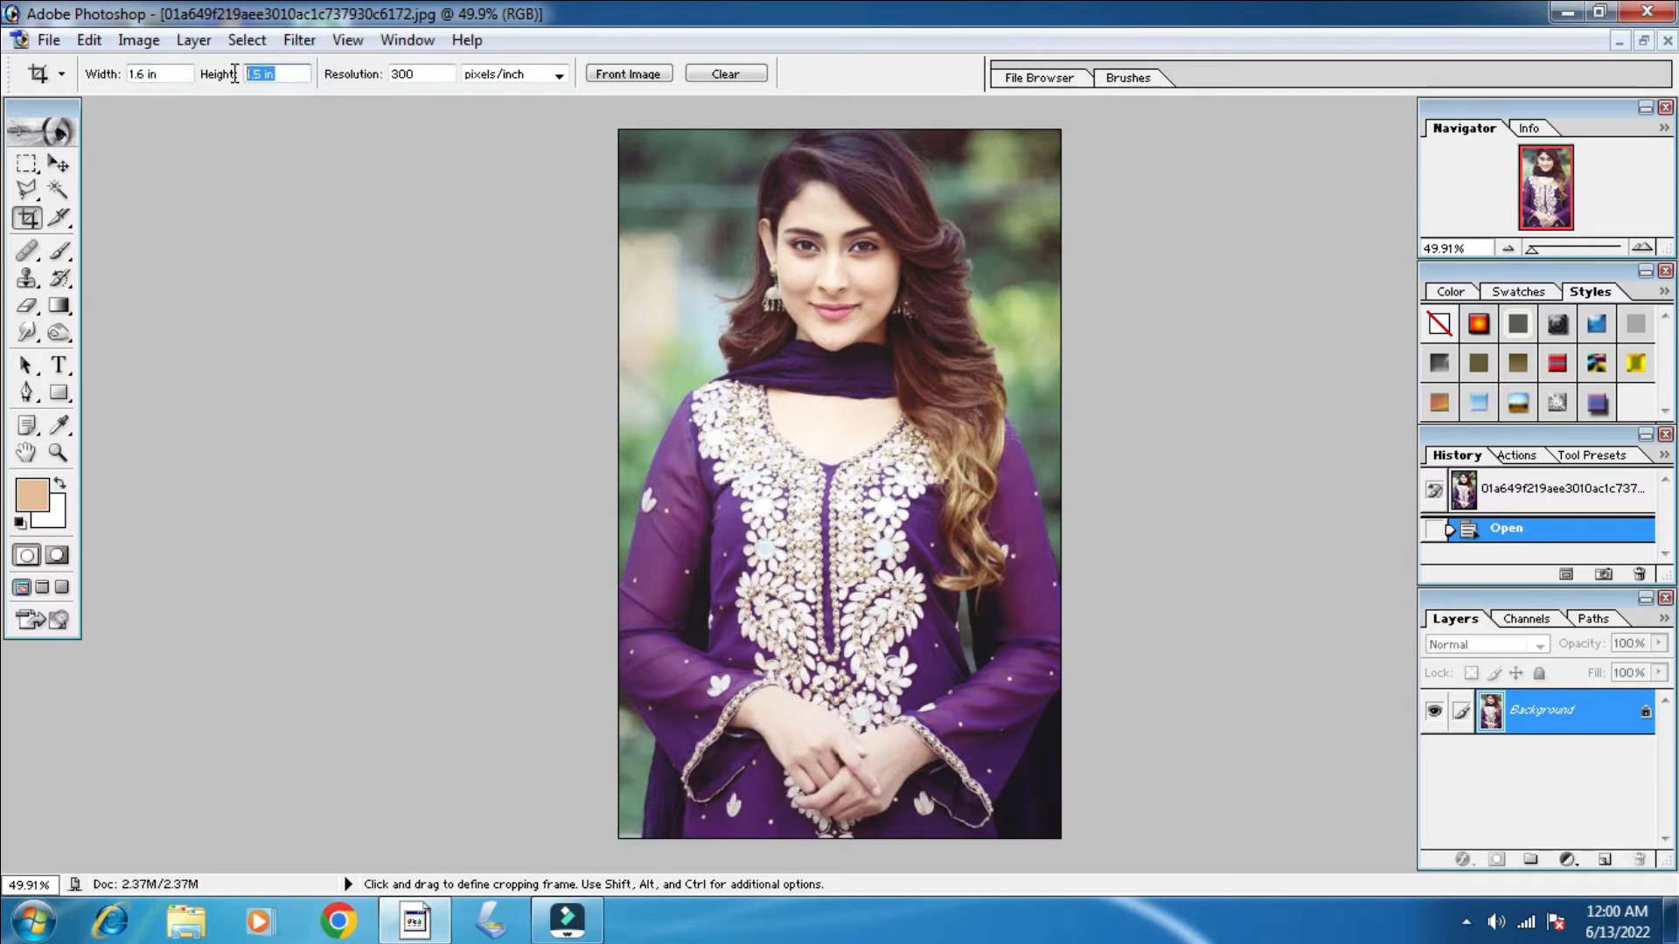
{"action": "type", "text": "1.9"}
{"action": "left_click", "coordinate": [430, 161]}
{"action": "left_click", "coordinate": [429, 77]}
{"action": "left_click", "coordinate": [427, 75]}
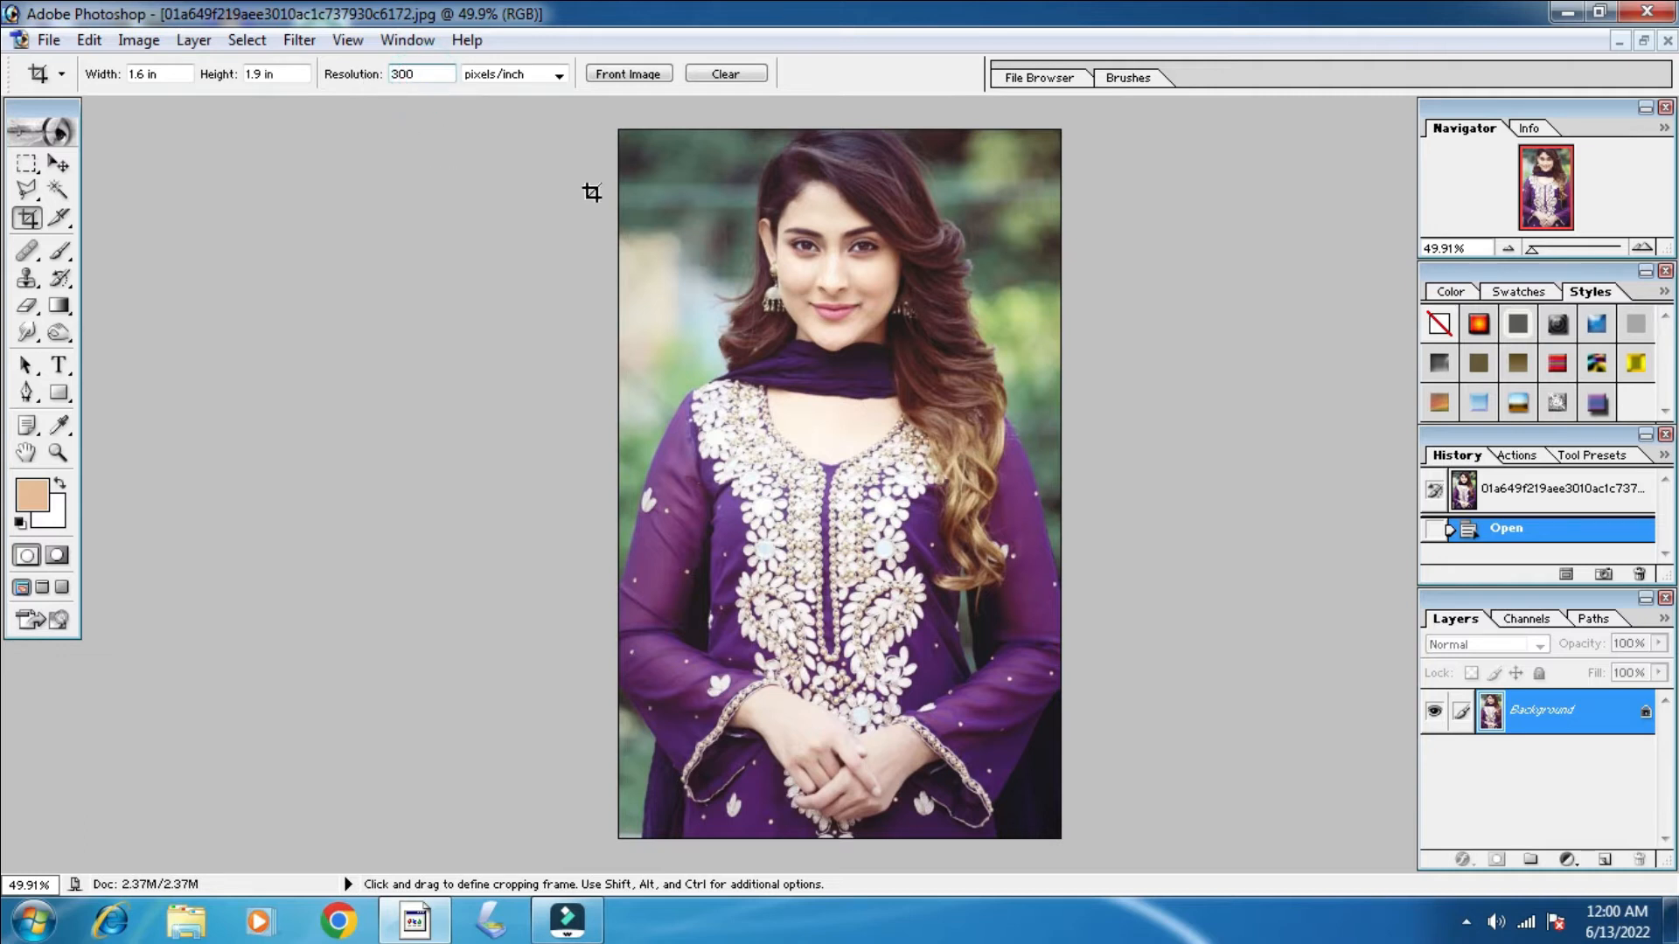
Crop the photo to the woman's head and shoulders, leaving a thin strip of space above her hair.
{"action": "left_click_drag", "start_coordinate": [679, 119], "coordinate": [1054, 504]}
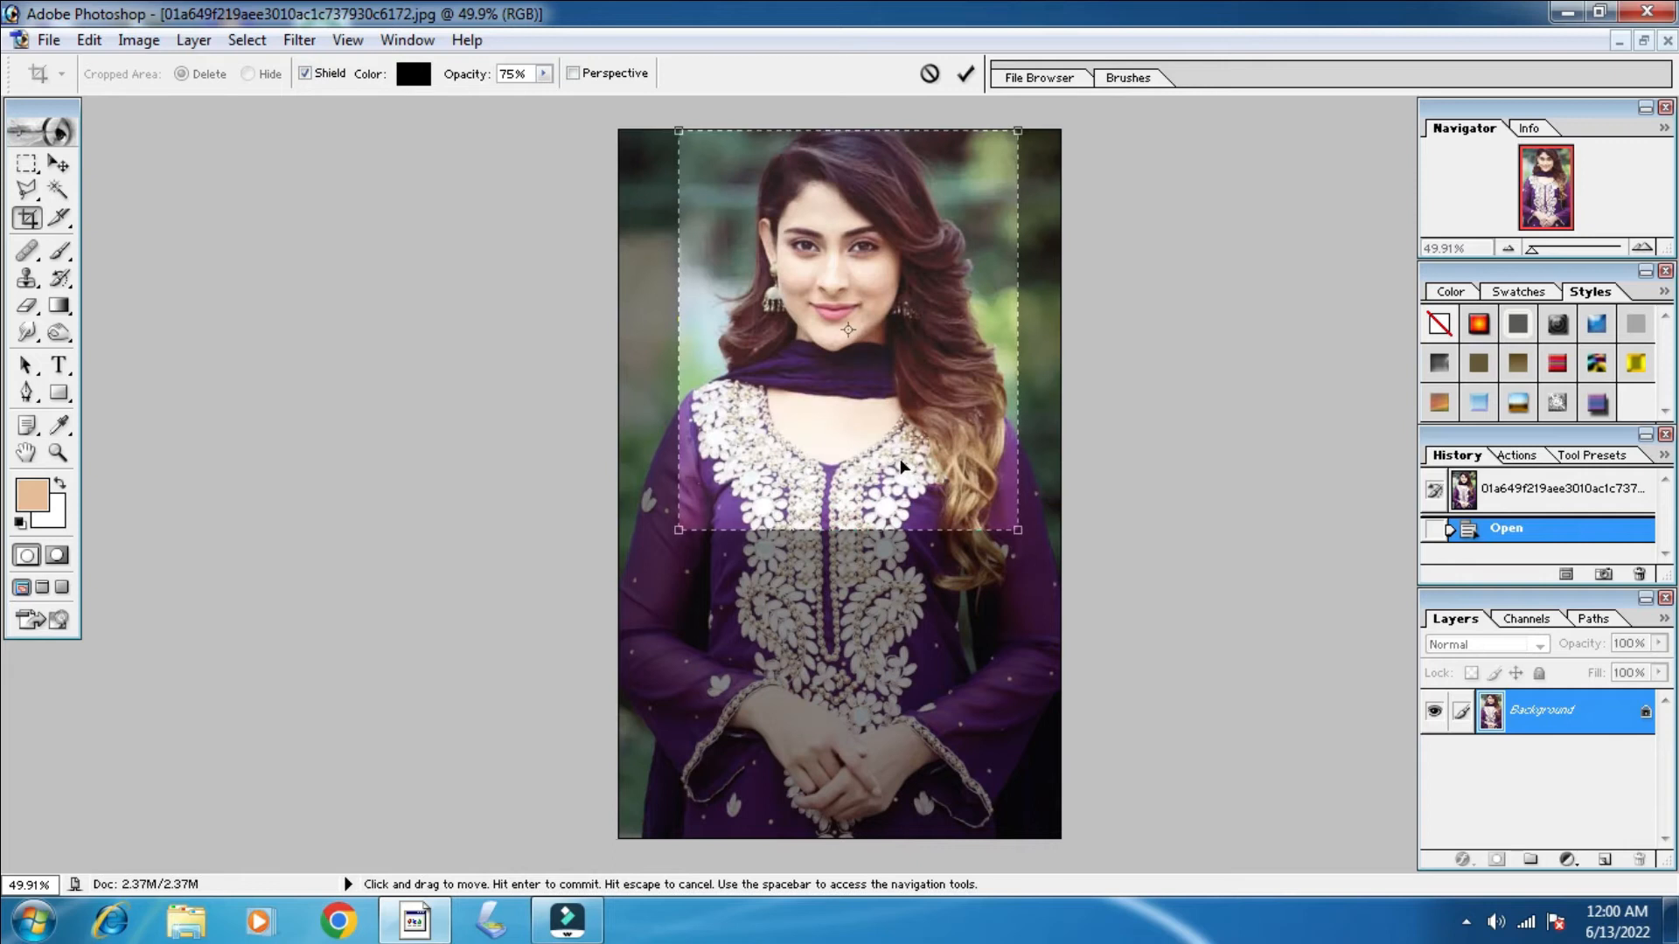
{"action": "mouse_move", "coordinate": [898, 461]}
{"action": "left_mouse_down"}
{"action": "mouse_move", "coordinate": [878, 437]}
{"action": "mouse_move", "coordinate": [890, 455]}
{"action": "left_mouse_up"}
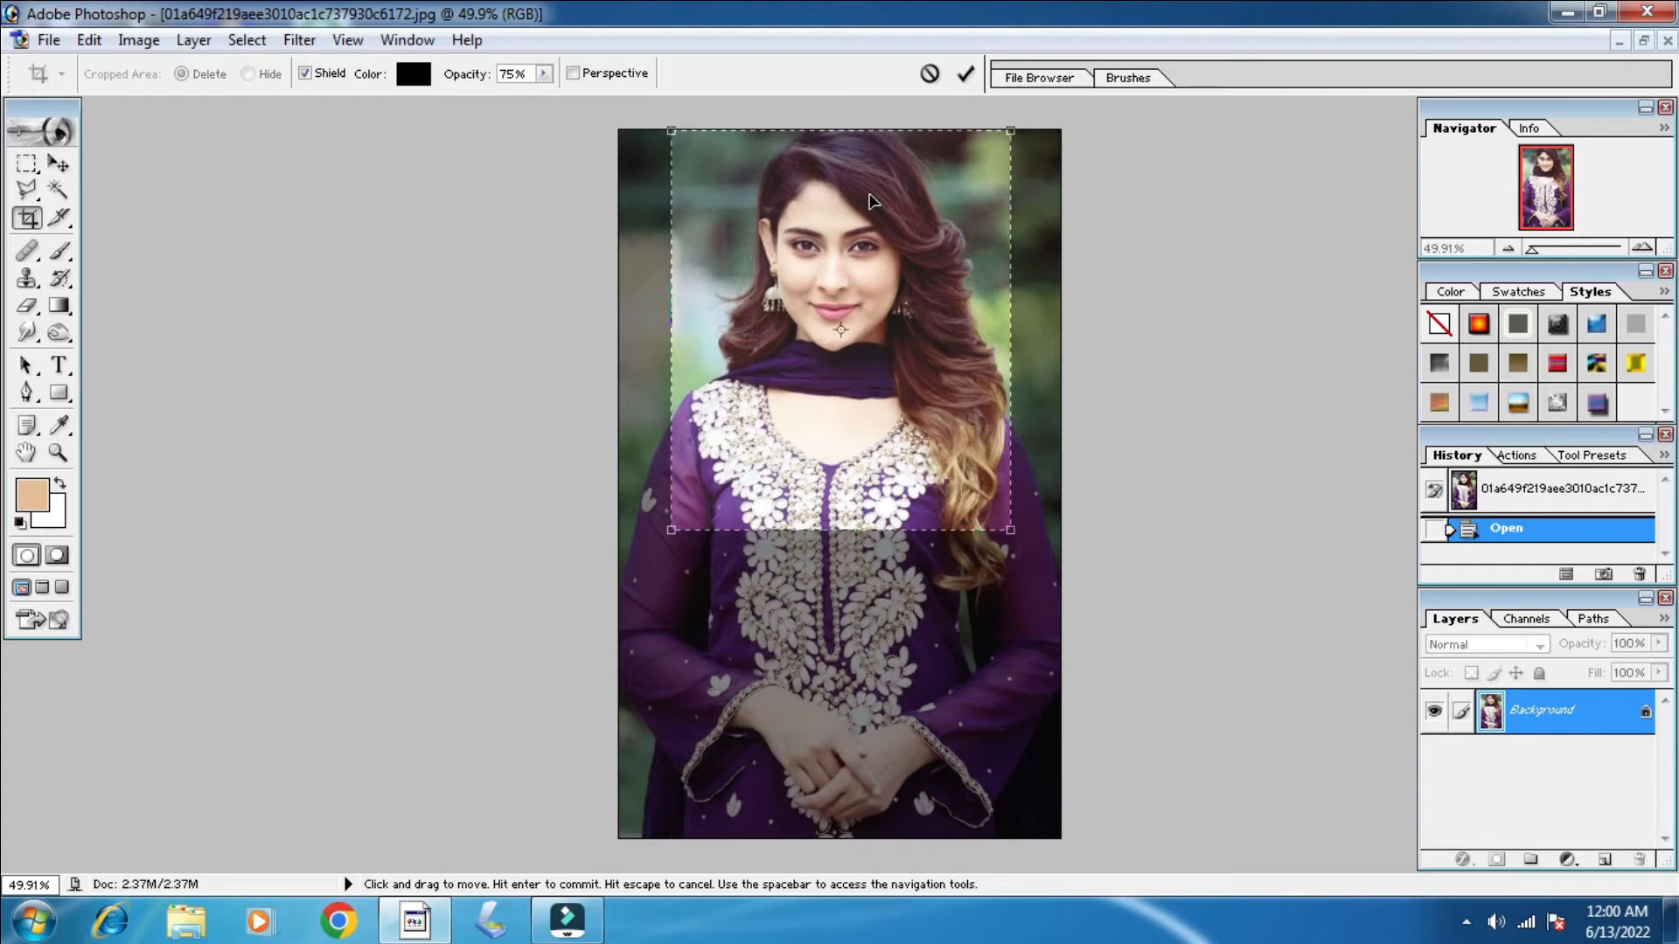
{"action": "left_click_drag", "start_coordinate": [870, 194], "coordinate": [870, 201]}
{"action": "key", "text": "Left"}
{"action": "key", "text": "Up"}
{"action": "key", "text": "Up"}
{"action": "key", "text": "Left"}
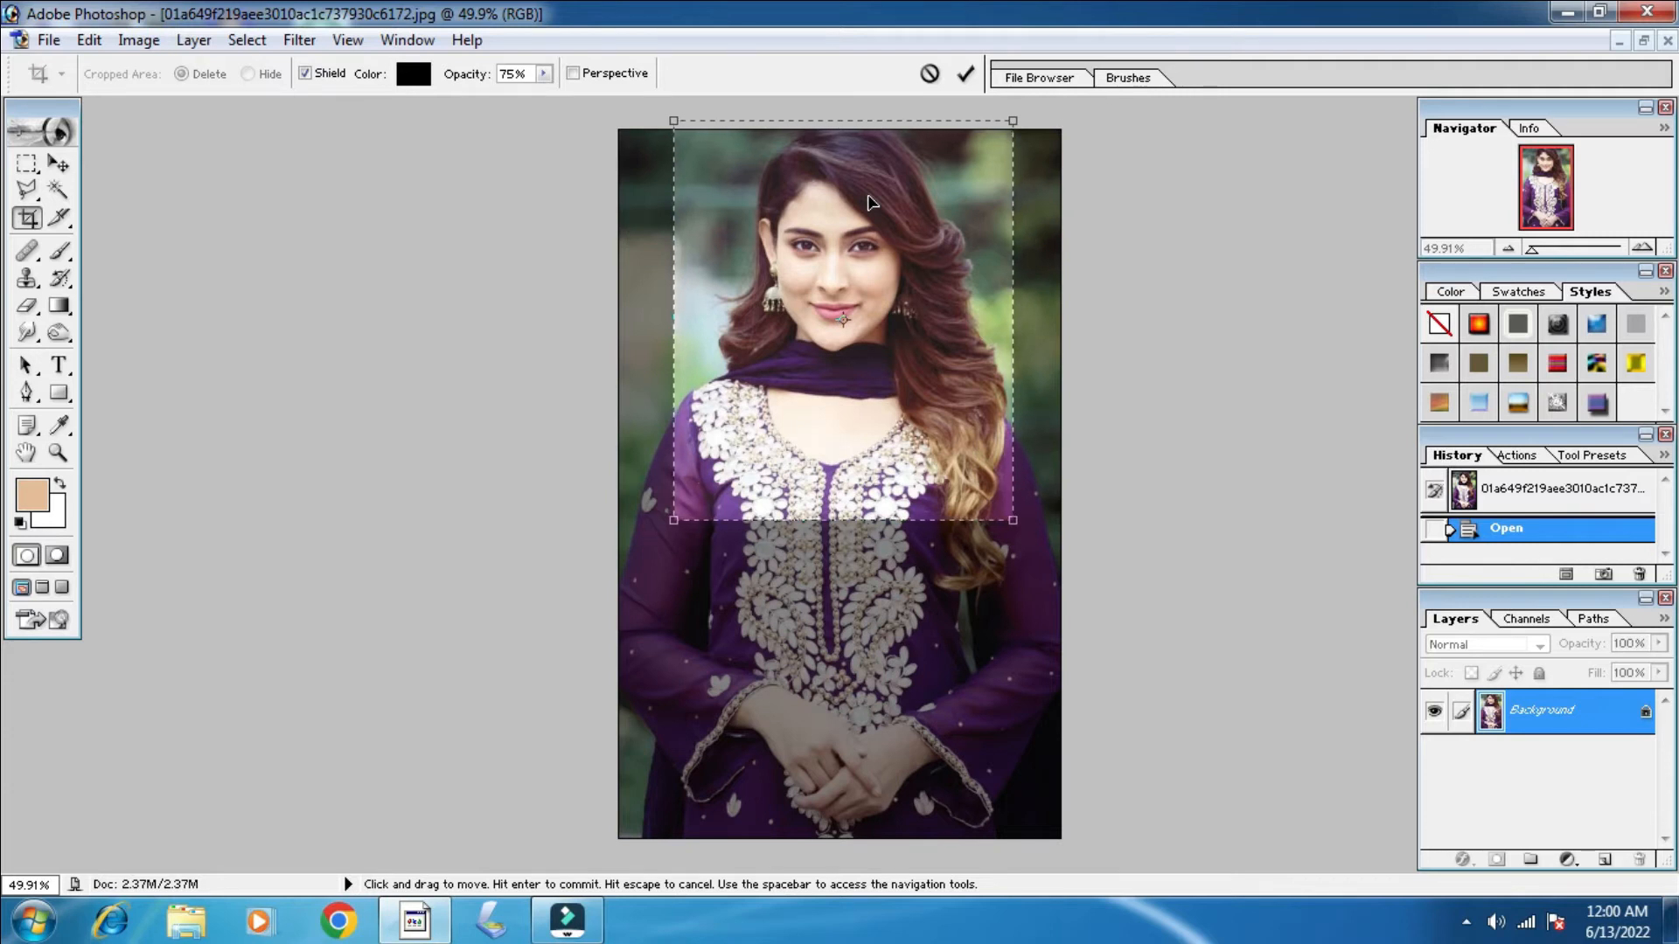
{"action": "key", "text": "Return"}
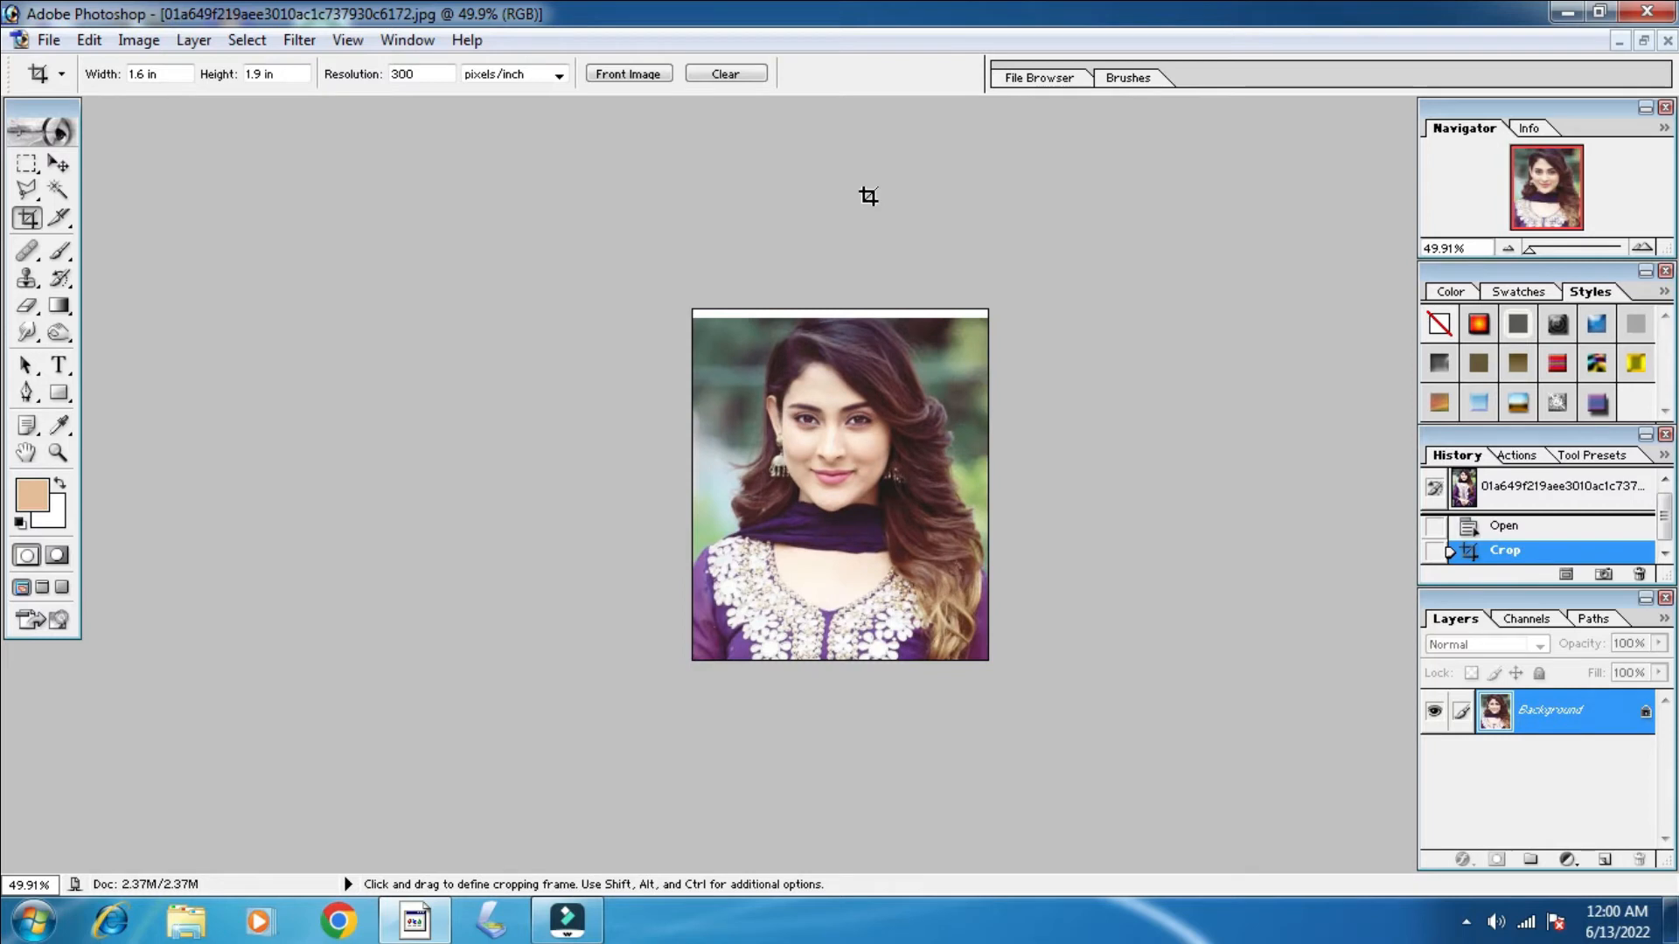
Pick the Polygonal Lasso tool and set the background color to pure blue, 0000FF.
{"action": "key", "text": "ctrl+0"}
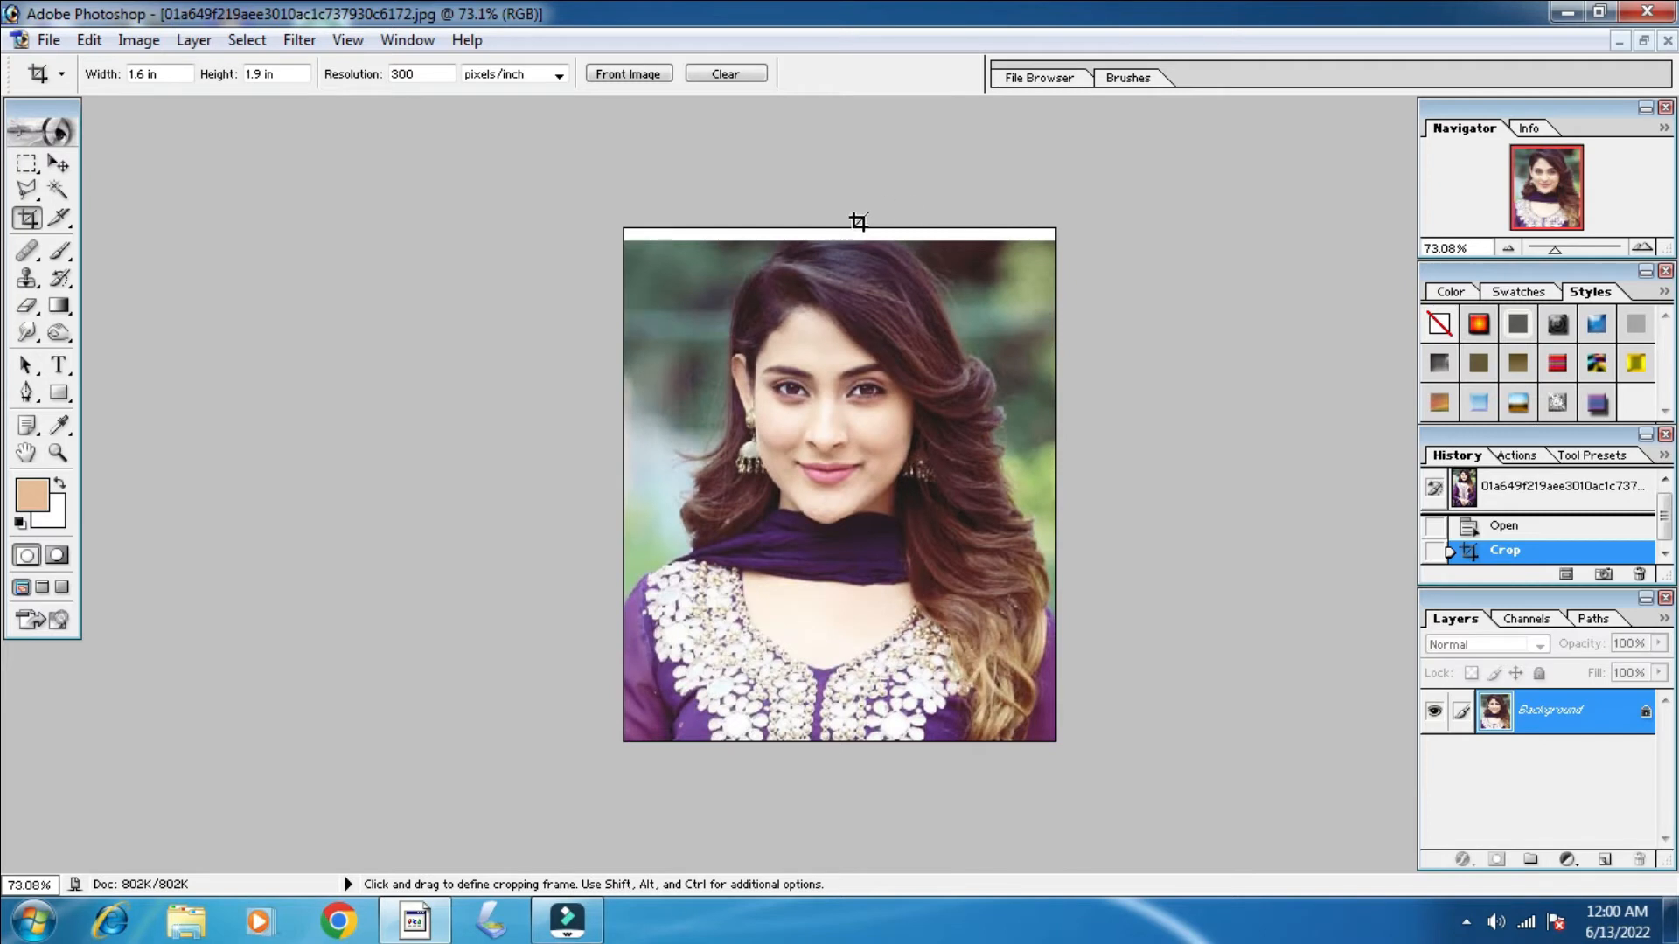
{"action": "scroll", "coordinate": [861, 299], "scroll_direction": "up", "scroll_amount": 1}
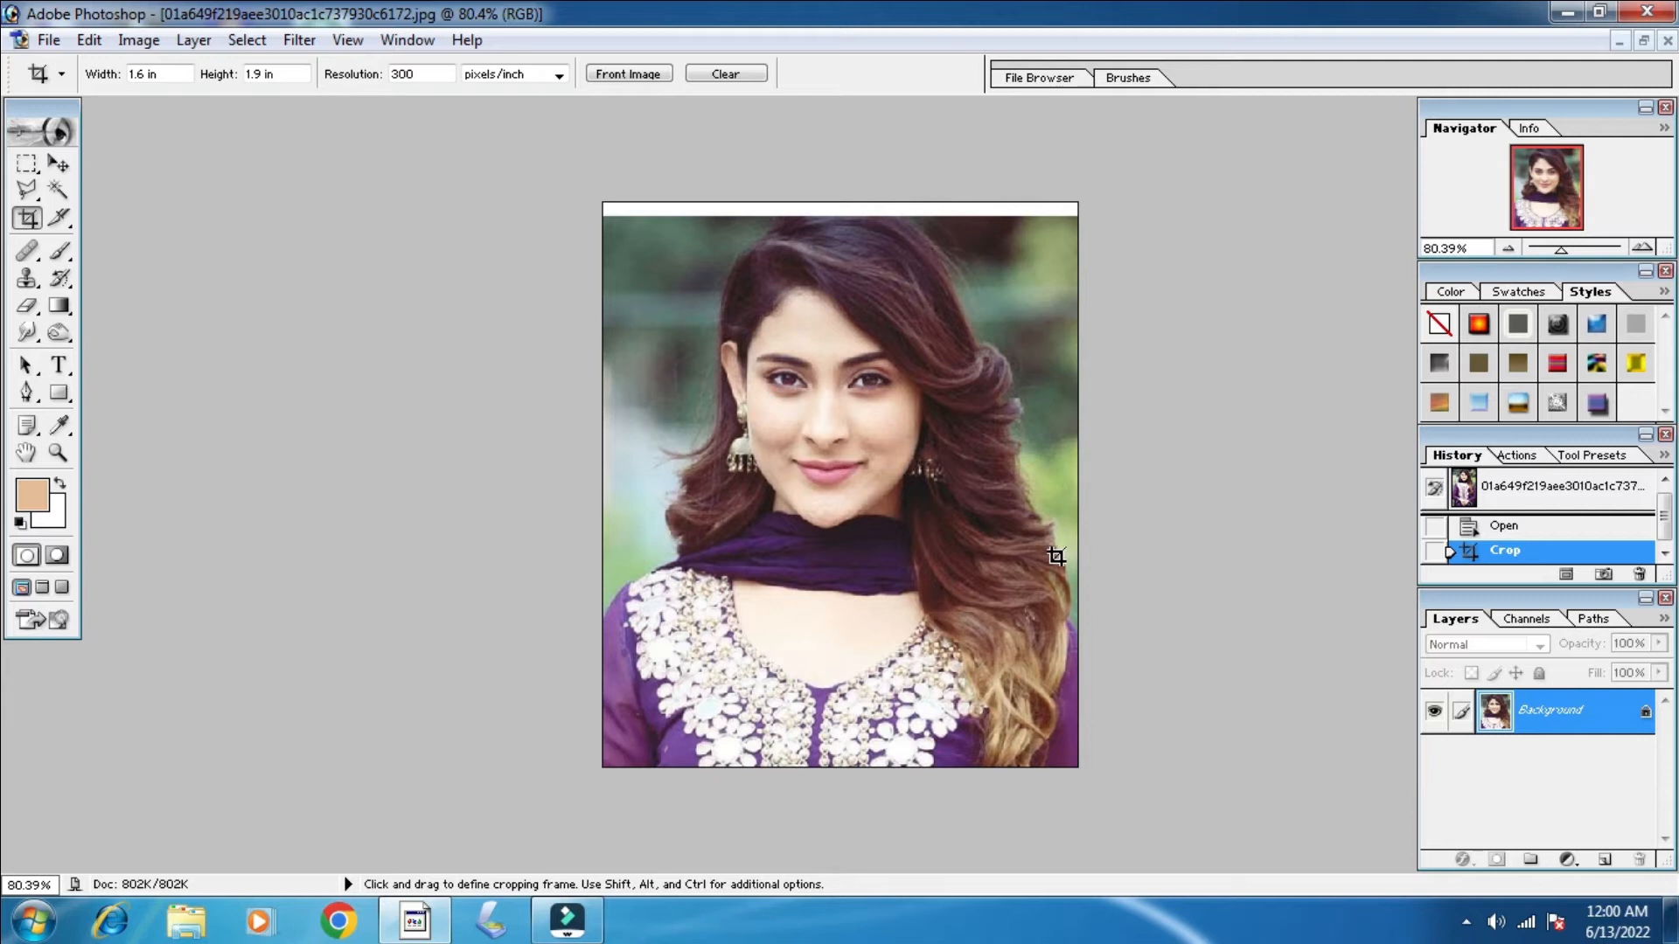
{"action": "left_click", "coordinate": [27, 195]}
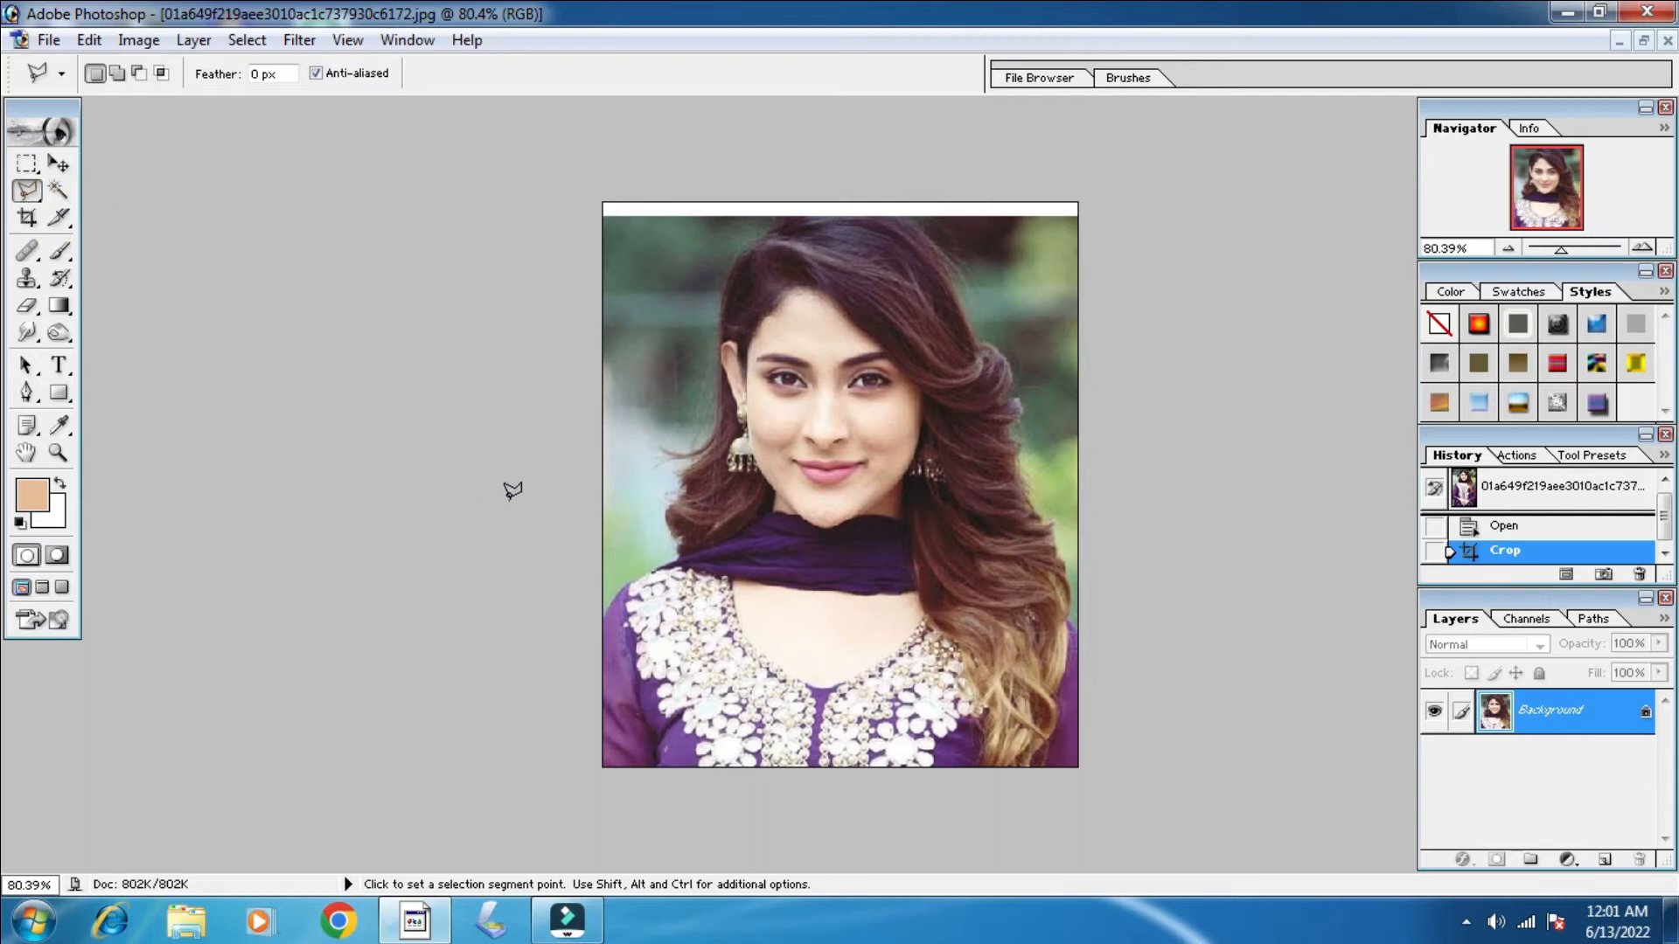
{"action": "left_click", "coordinate": [57, 525]}
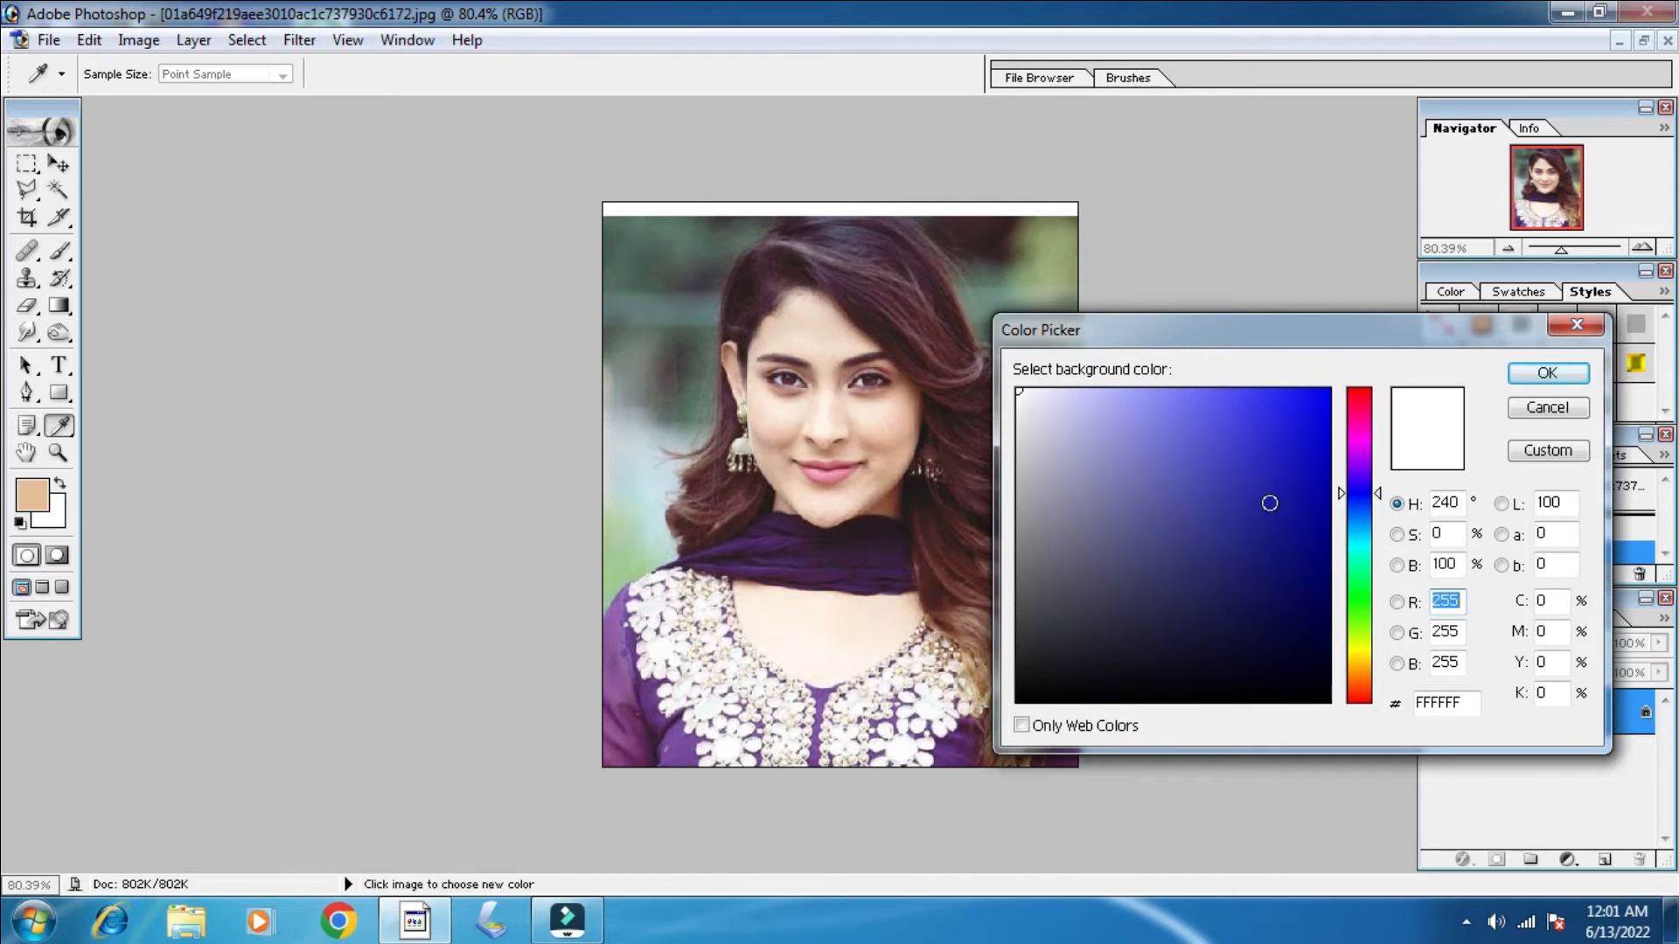
{"action": "left_click", "coordinate": [1275, 480]}
{"action": "left_click", "coordinate": [1572, 374]}
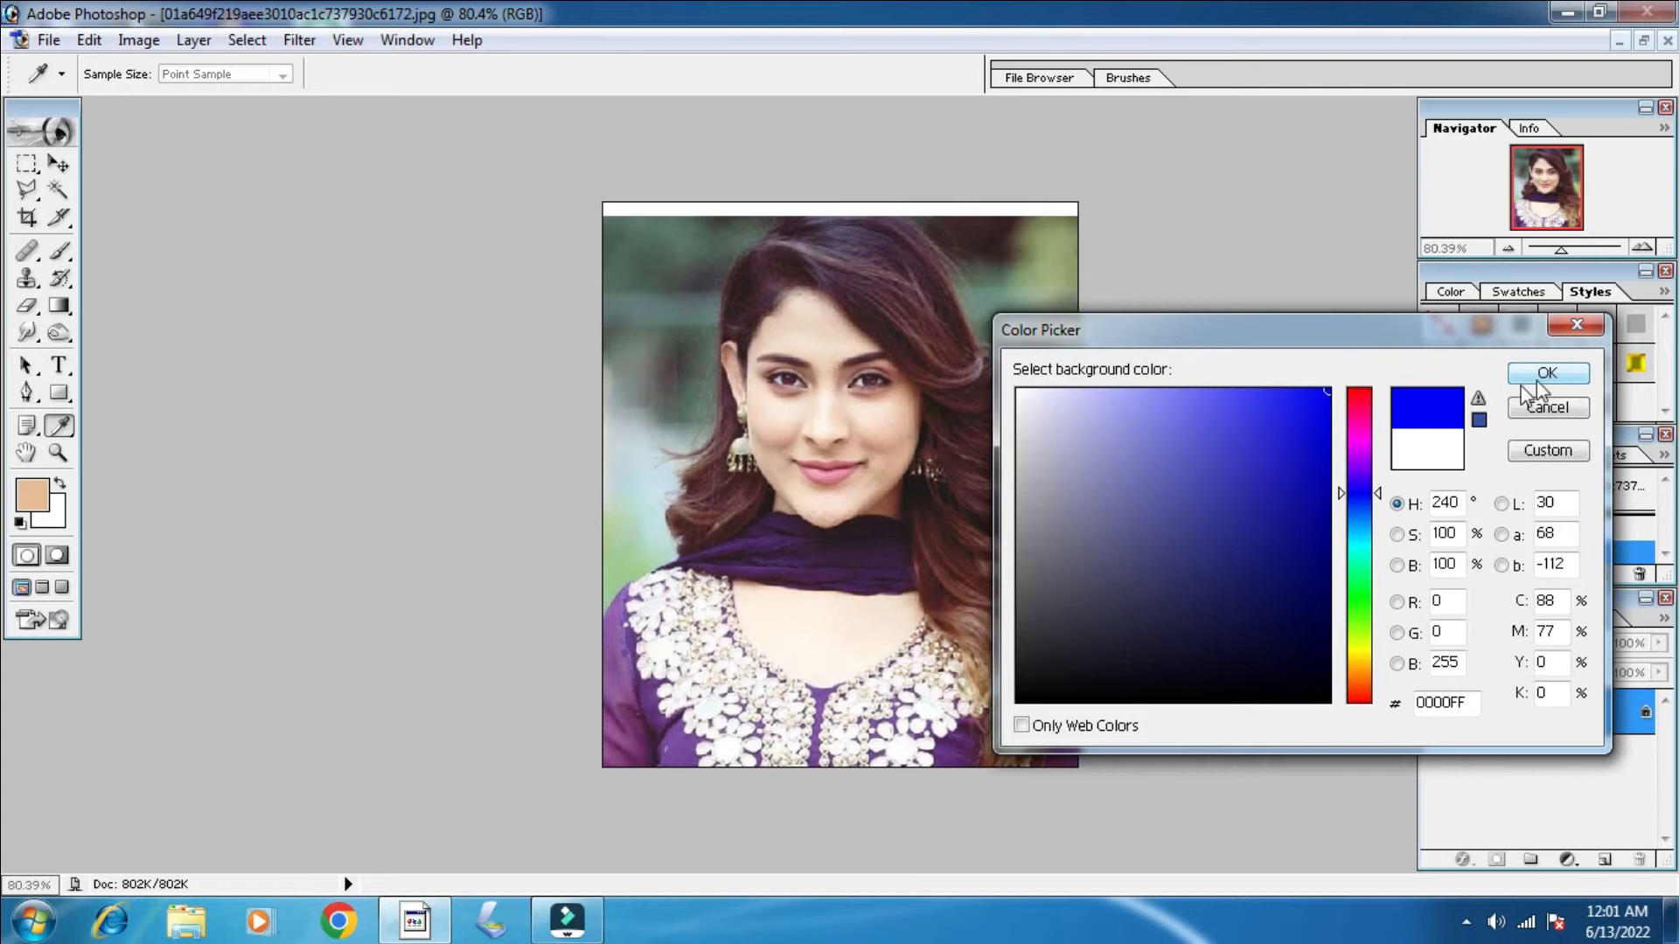
{"action": "left_click", "coordinate": [1547, 374]}
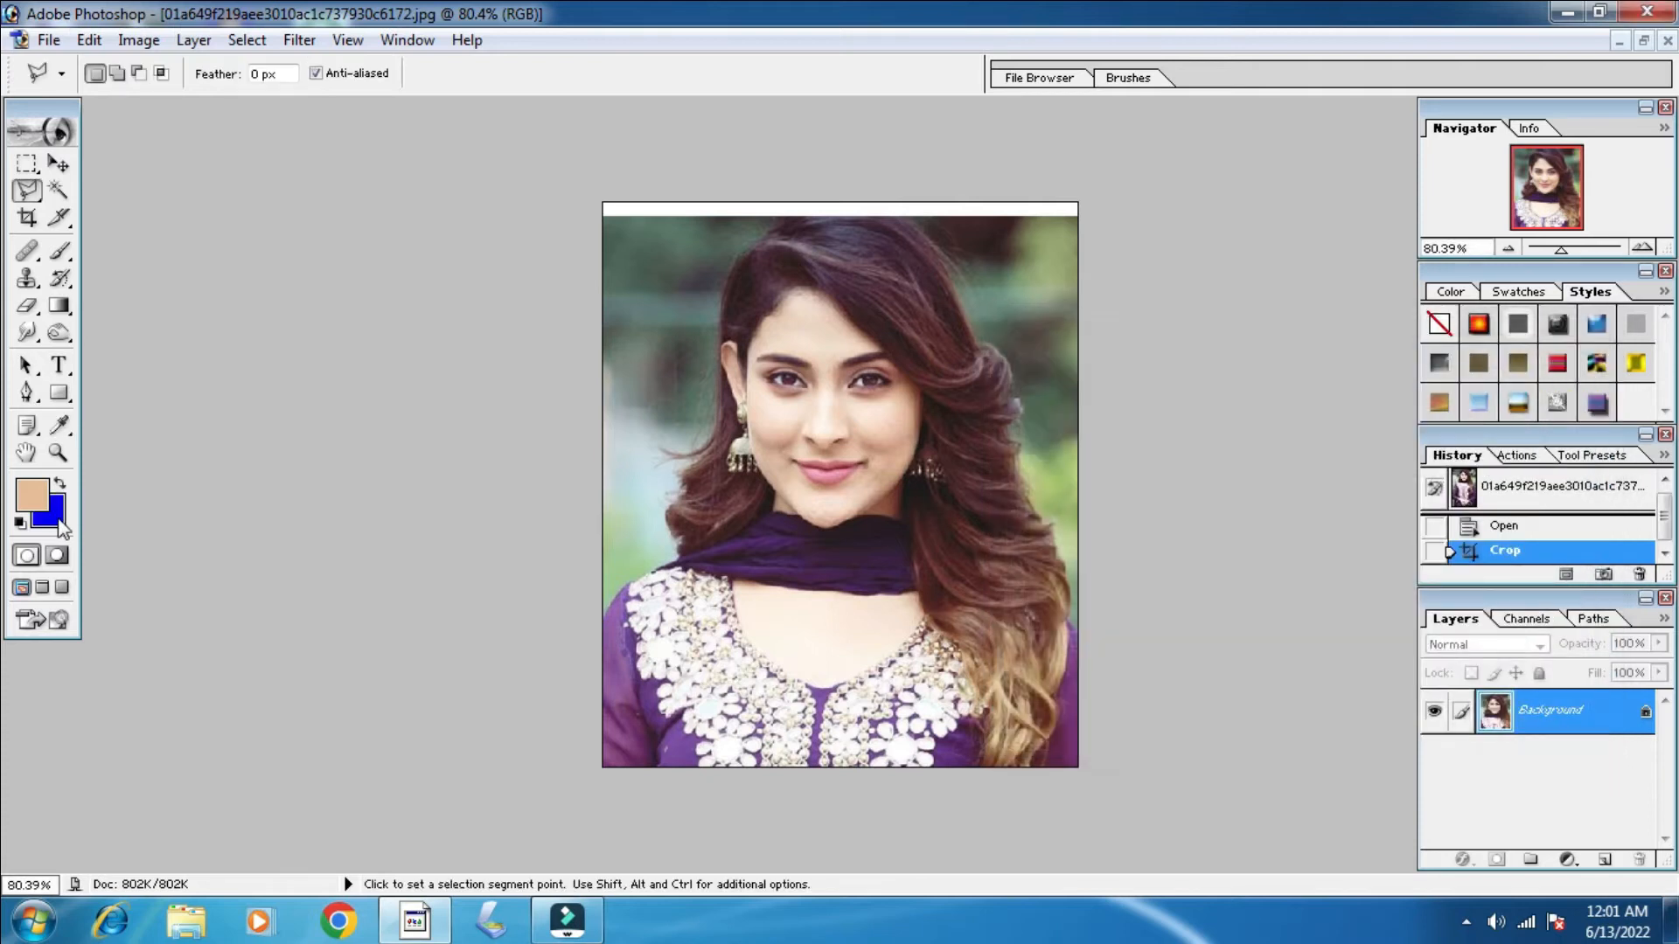
Select the background around the woman with a polygonal outline following her shoulders and hair, closing it outside the photo's edges.
{"action": "scroll", "coordinate": [589, 423], "scroll_direction": "up", "scroll_amount": 1}
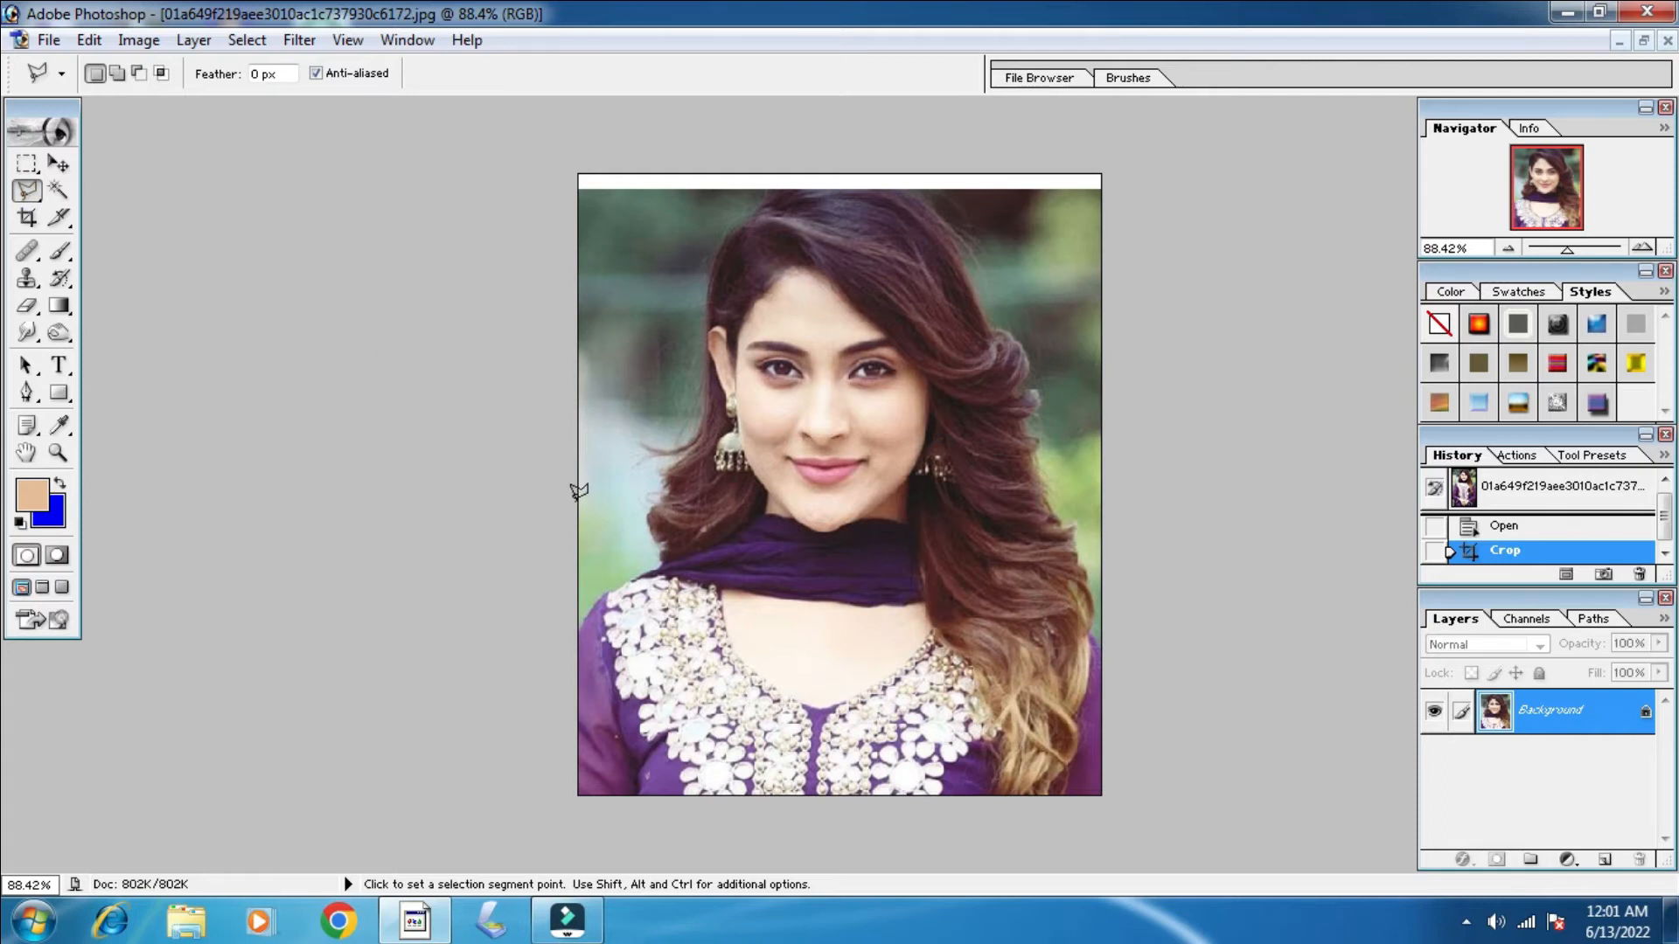
{"action": "scroll", "coordinate": [481, 538], "scroll_direction": "up", "scroll_amount": 2}
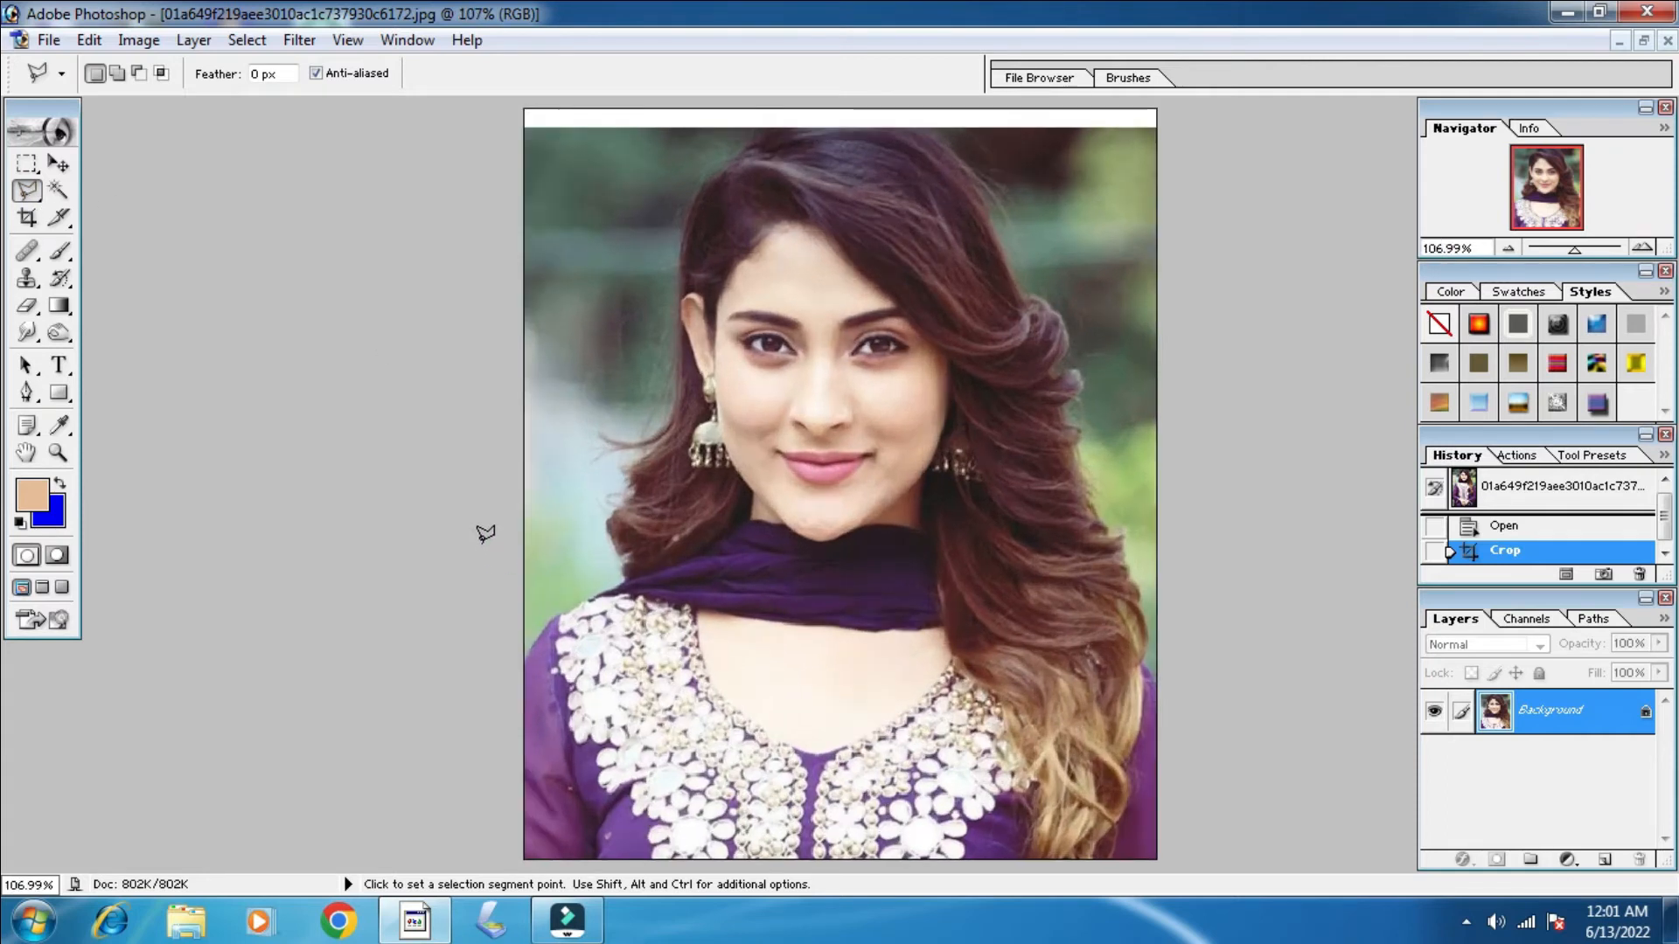
{"action": "scroll", "coordinate": [482, 525], "scroll_direction": "up", "scroll_amount": 1}
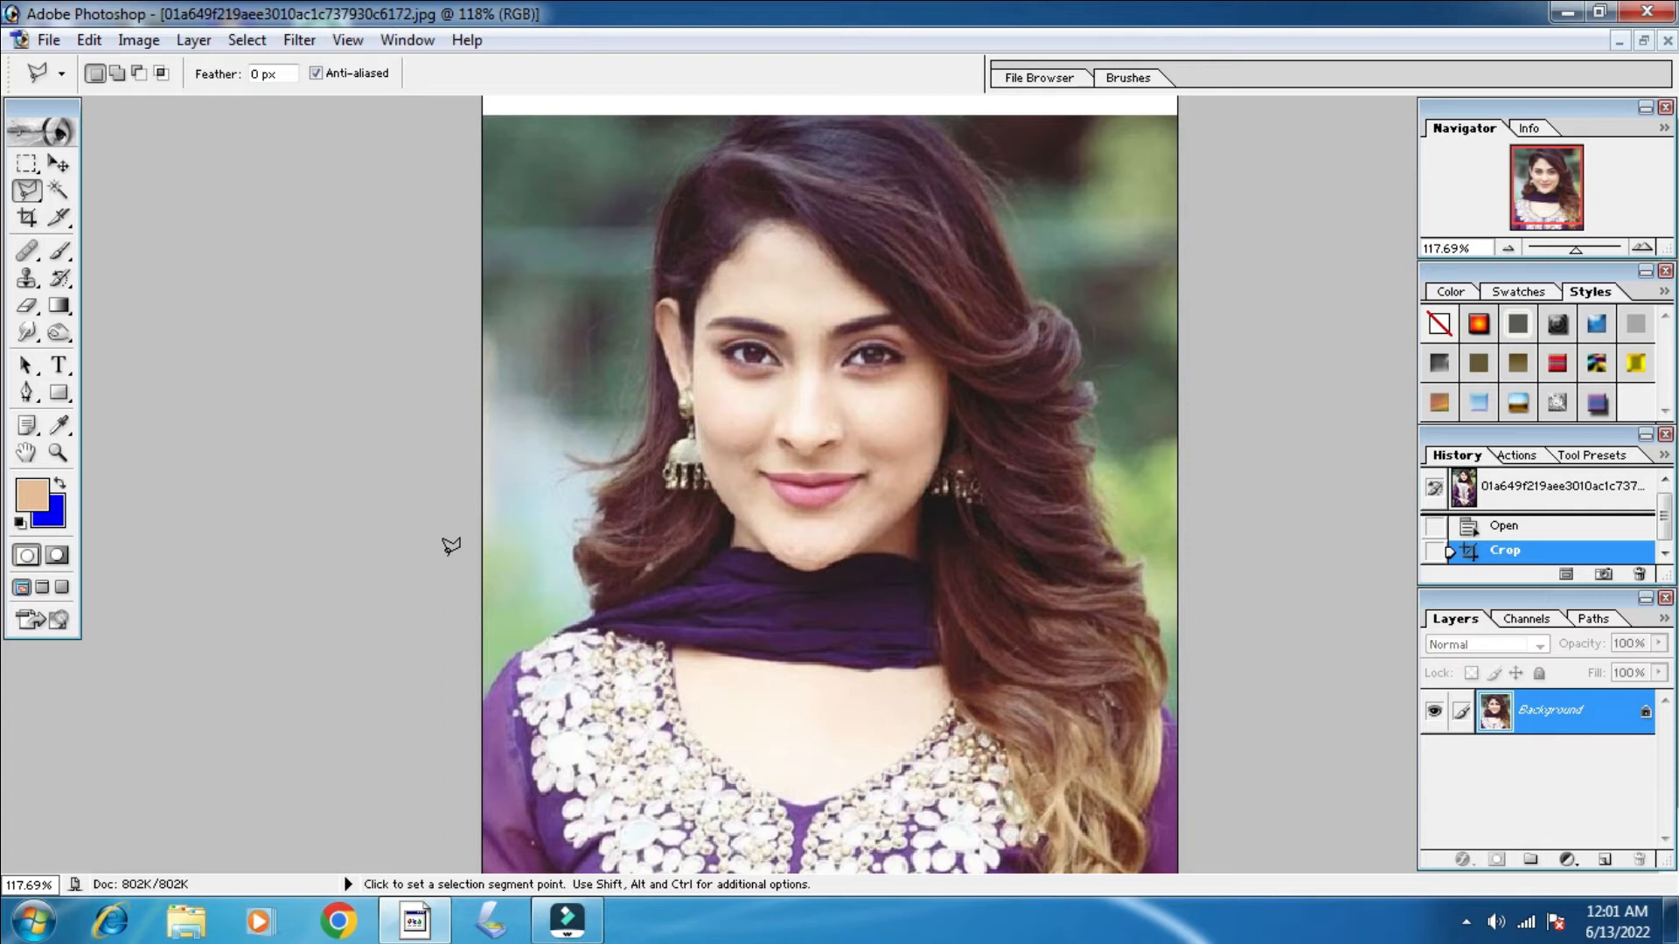
{"action": "key", "text": "ctrl"}
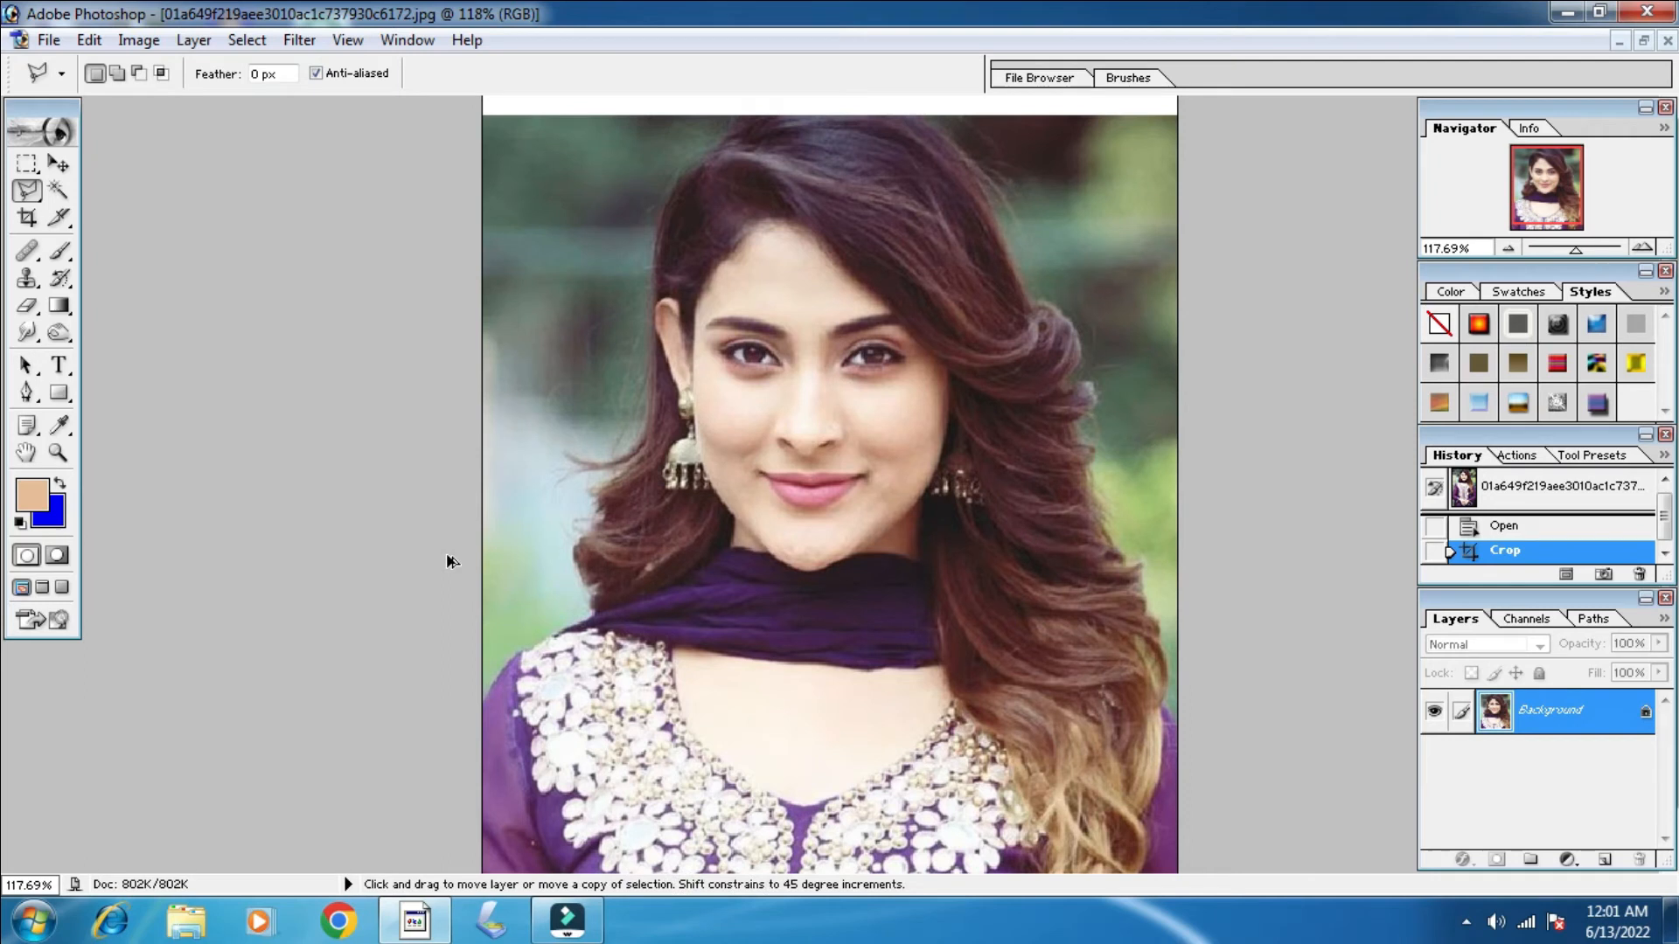
{"action": "key", "text": "ctrl+alt"}
{"action": "scroll", "coordinate": [445, 556], "scroll_direction": "down", "scroll_amount": 2}
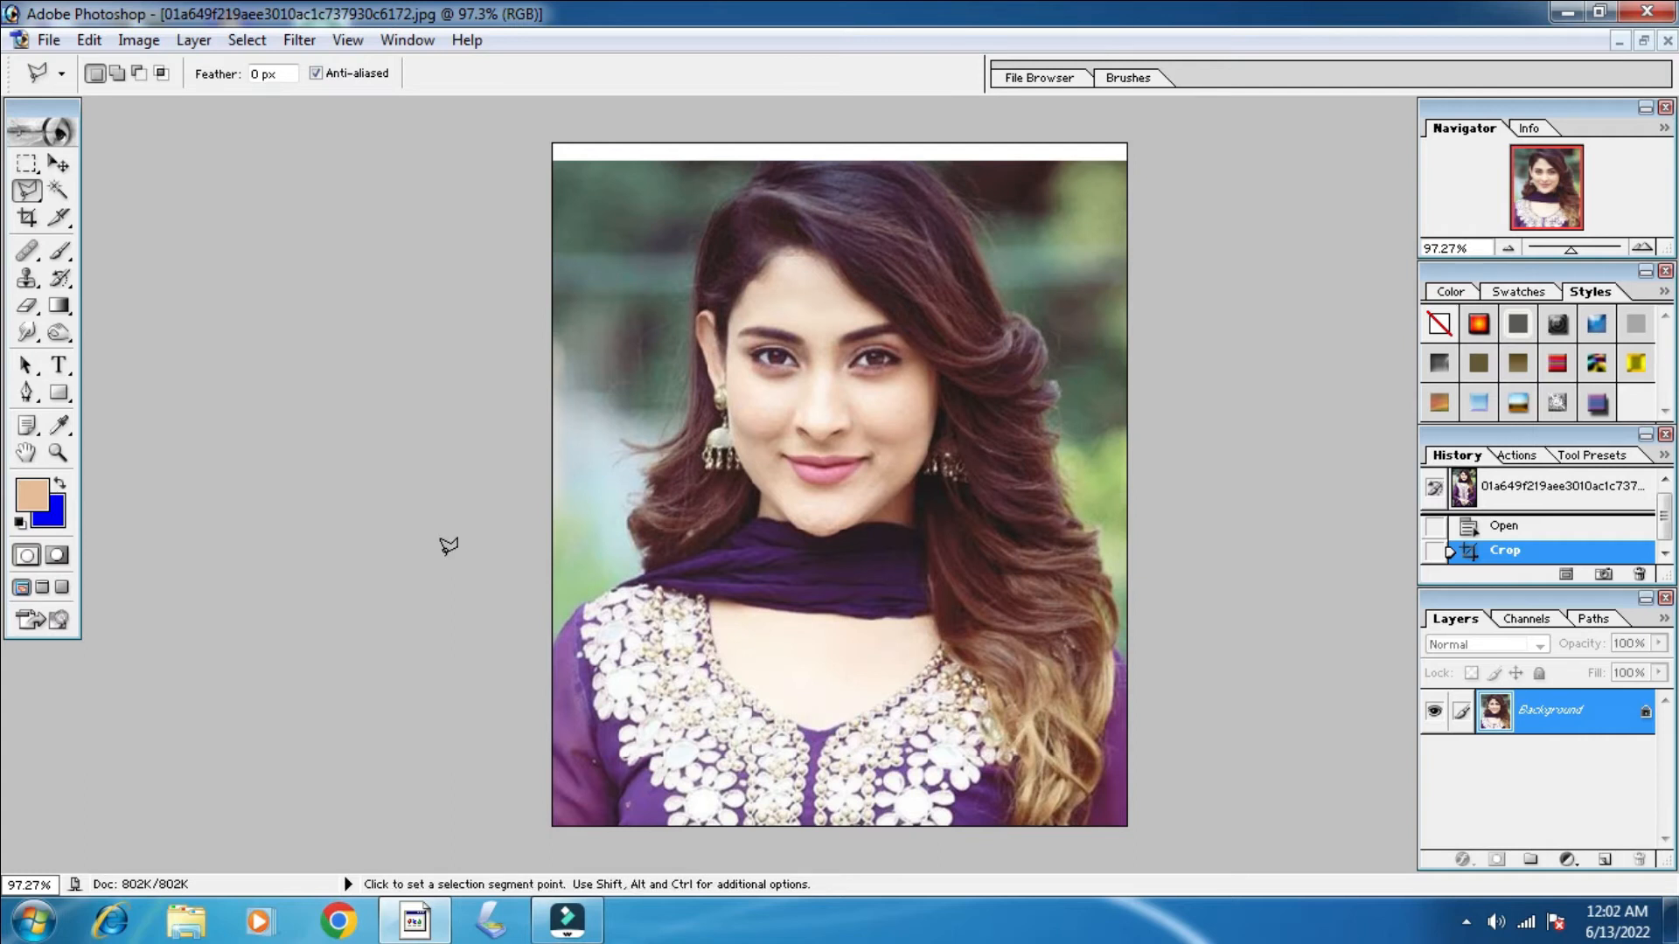
{"action": "scroll", "coordinate": [741, 495], "scroll_direction": "up", "scroll_amount": 1}
{"action": "scroll", "coordinate": [732, 492], "scroll_direction": "up", "scroll_amount": 1}
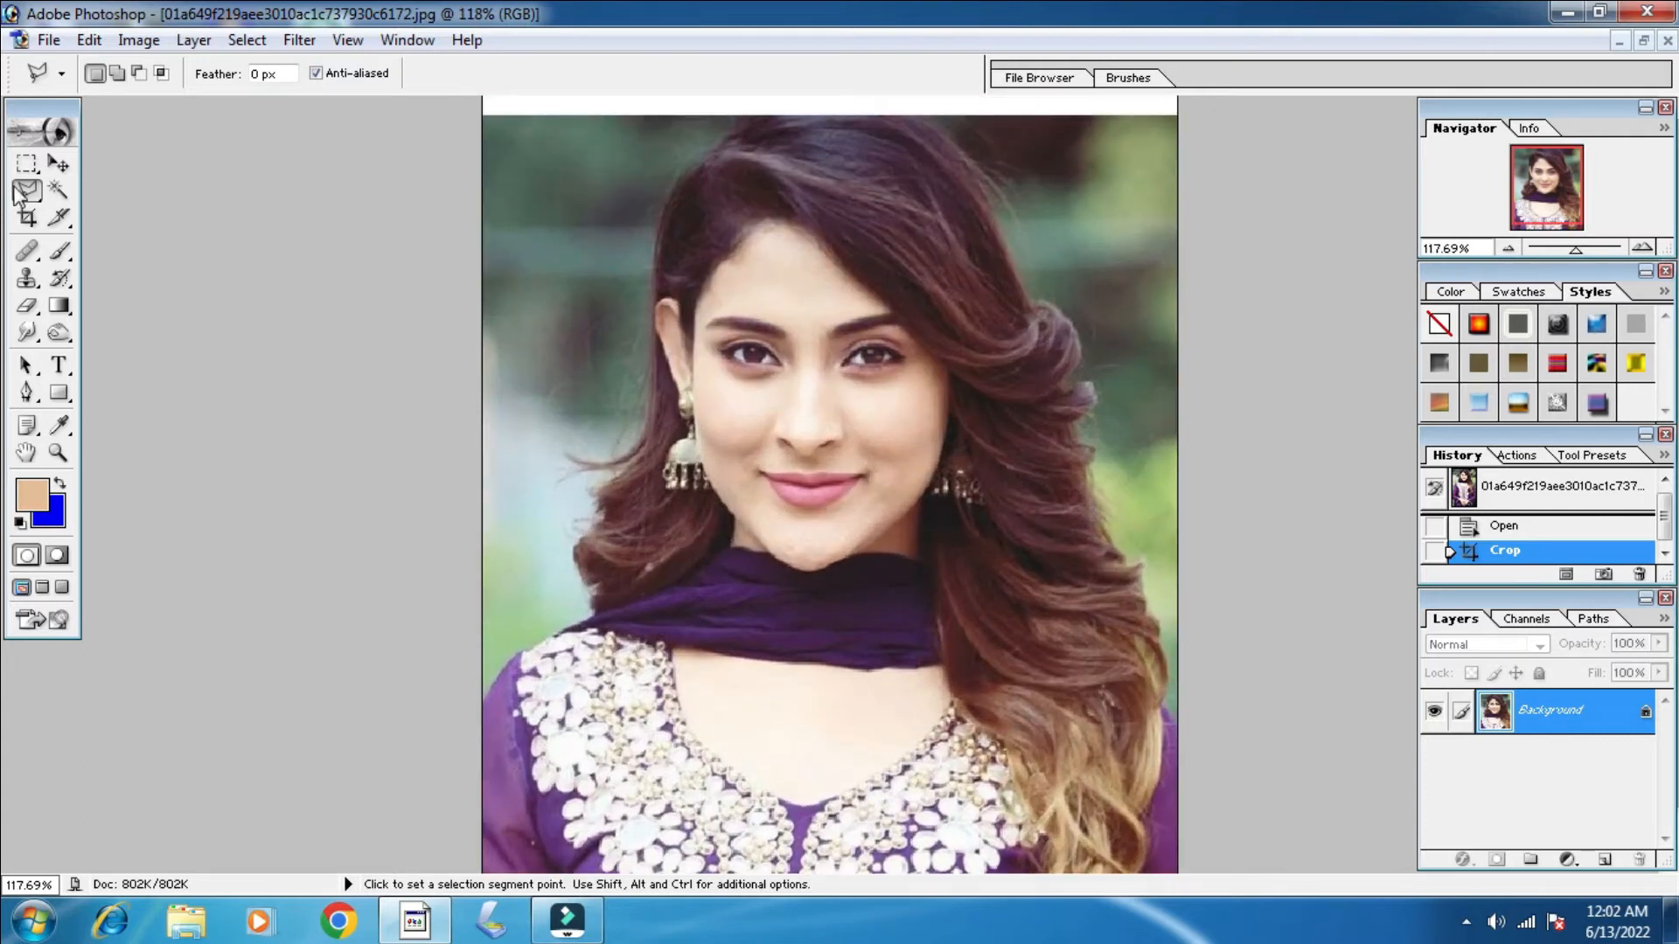
{"action": "left_click", "coordinate": [341, 574]}
{"action": "left_click", "coordinate": [440, 746]}
{"action": "left_click", "coordinate": [523, 651]}
{"action": "left_click", "coordinate": [594, 614]}
{"action": "left_click", "coordinate": [598, 601]}
{"action": "left_click", "coordinate": [586, 583]}
{"action": "left_click", "coordinate": [585, 546]}
{"action": "left_click", "coordinate": [596, 517]}
{"action": "left_click", "coordinate": [617, 478]}
{"action": "left_click", "coordinate": [638, 456]}
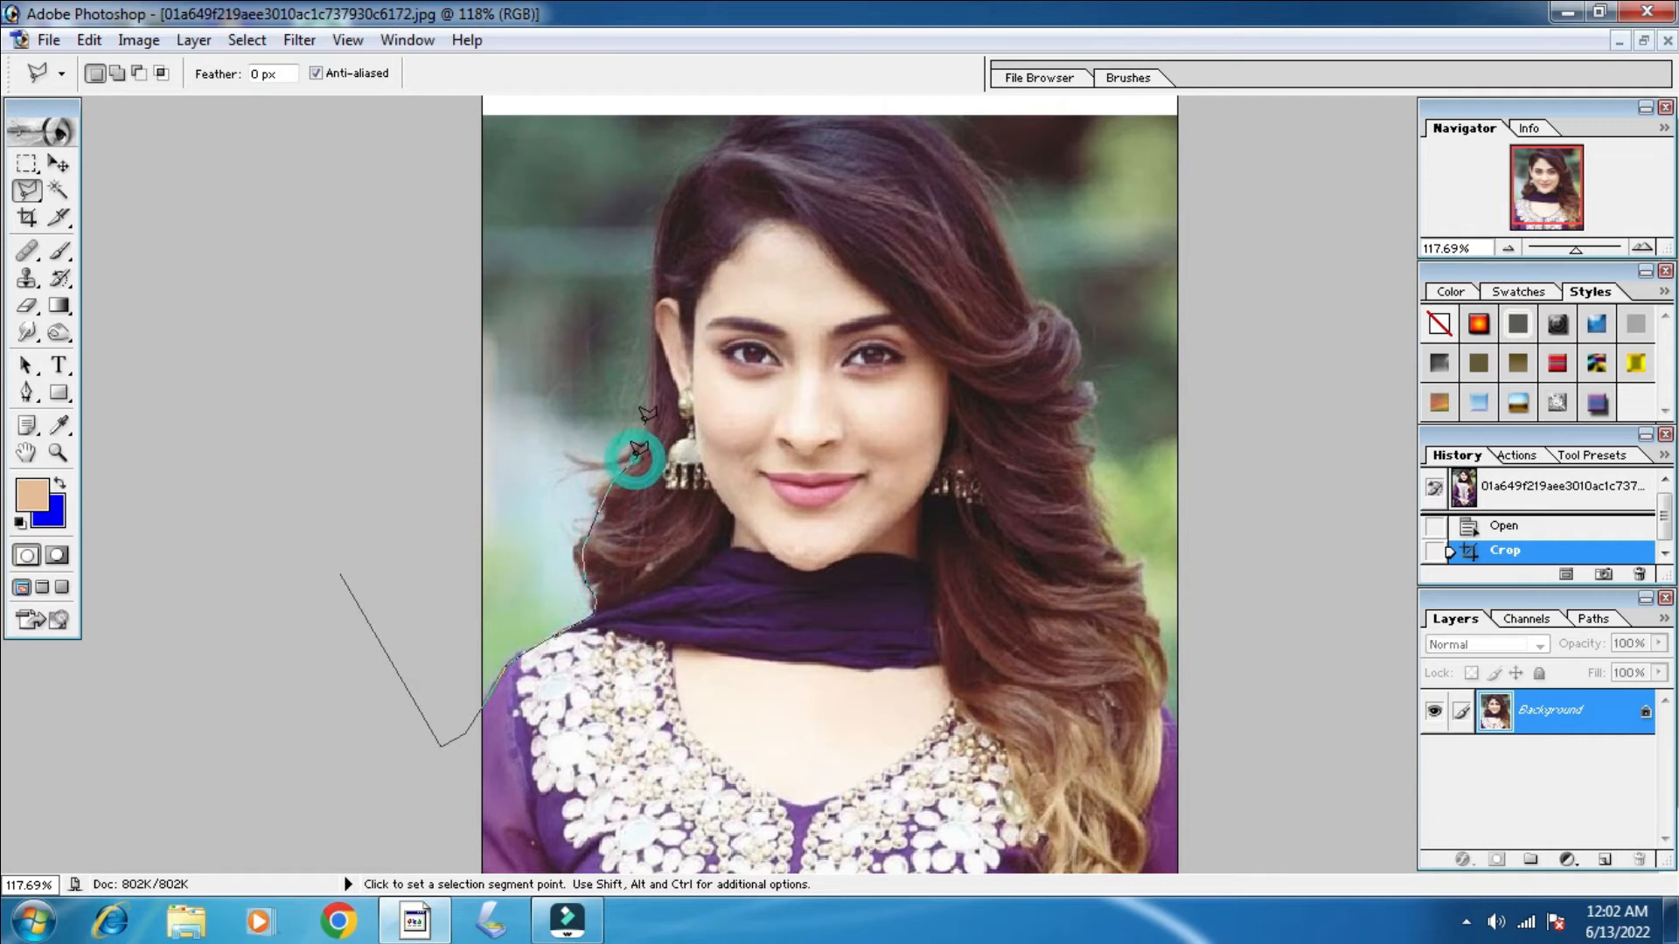
{"action": "left_click", "coordinate": [652, 291]}
{"action": "left_click", "coordinate": [667, 208]}
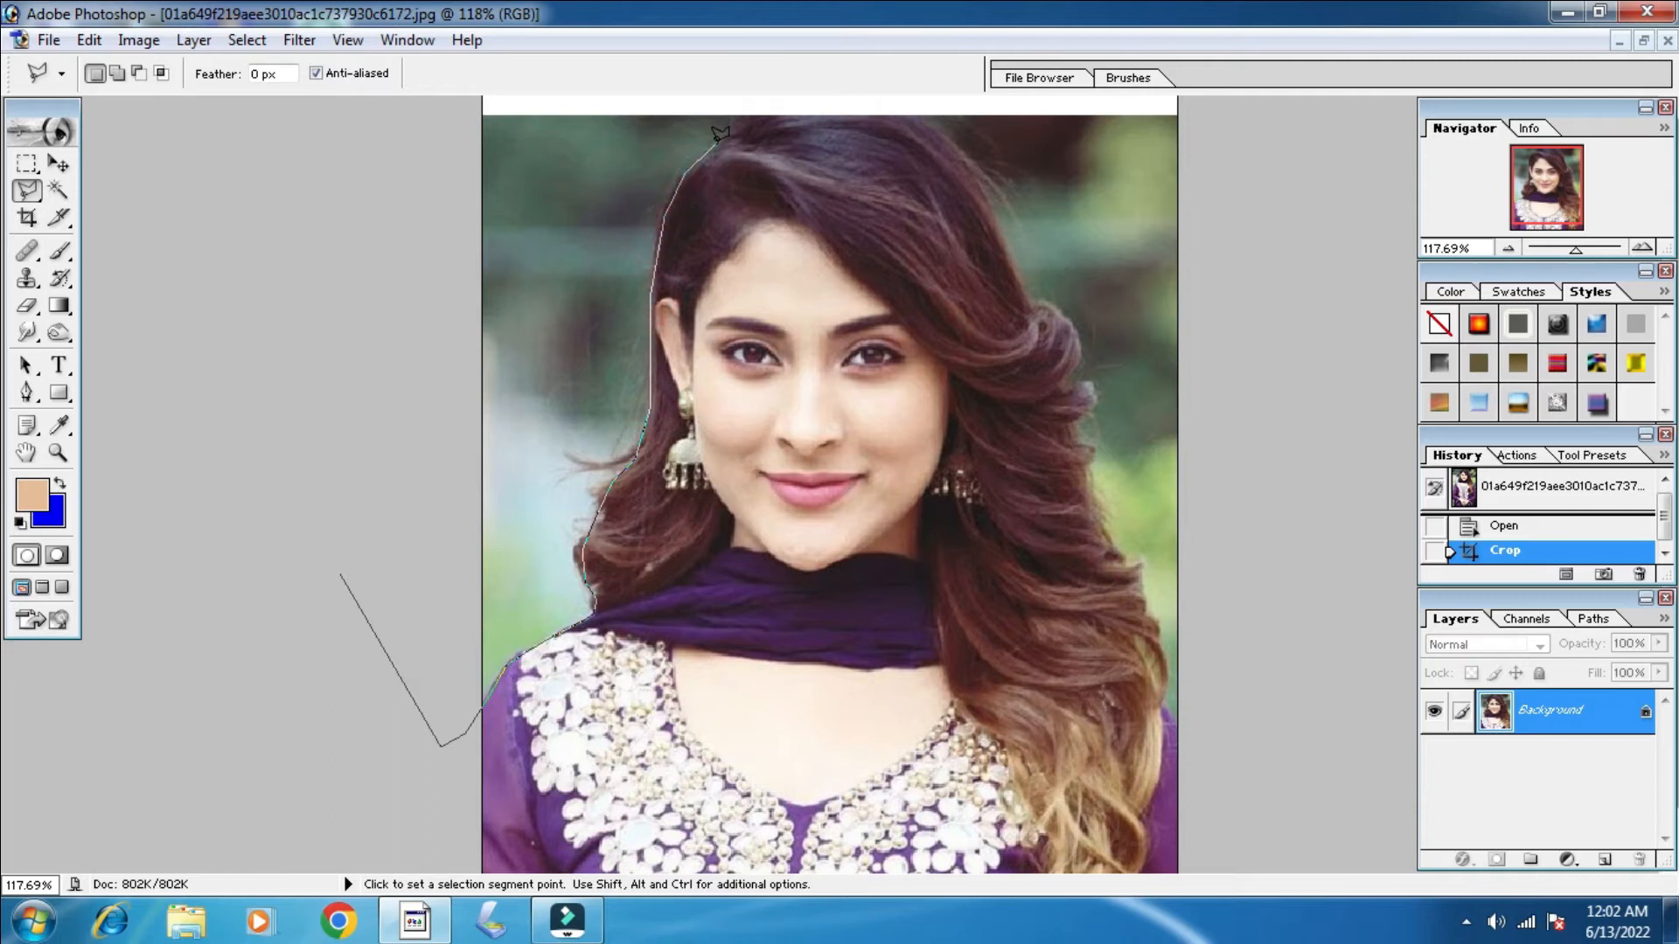
{"action": "left_click", "coordinate": [751, 118]}
{"action": "left_click", "coordinate": [818, 105]}
{"action": "left_click", "coordinate": [923, 114]}
{"action": "left_click", "coordinate": [953, 143]}
{"action": "left_click", "coordinate": [991, 207]}
{"action": "left_click", "coordinate": [1032, 309]}
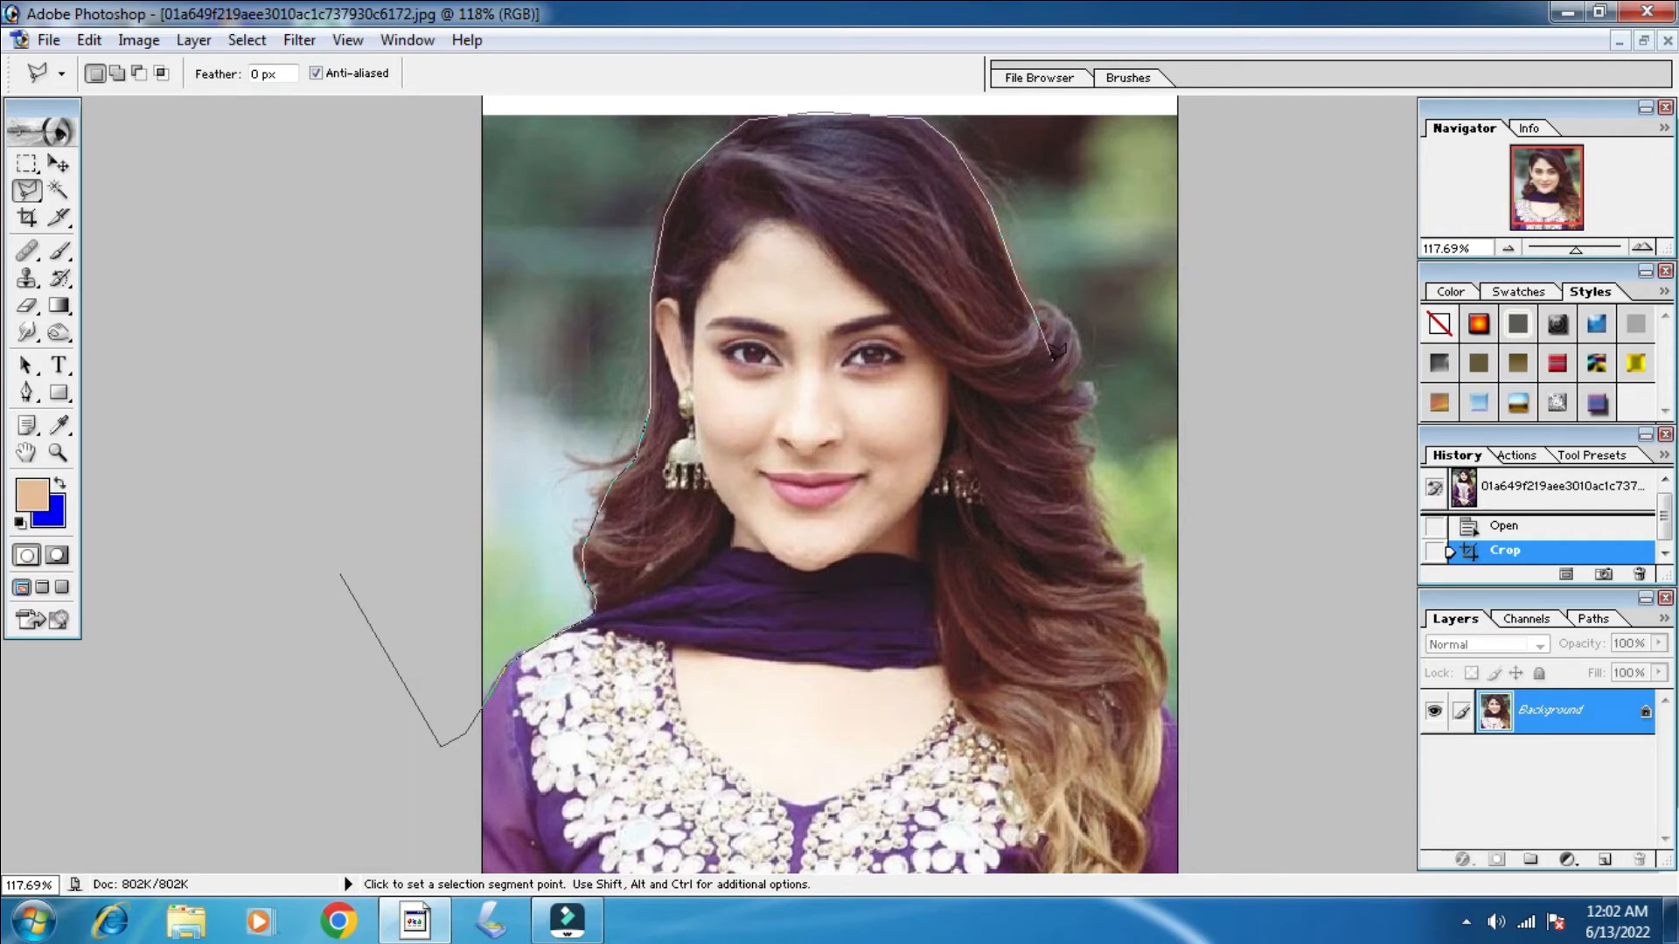
{"action": "left_click", "coordinate": [1074, 414]}
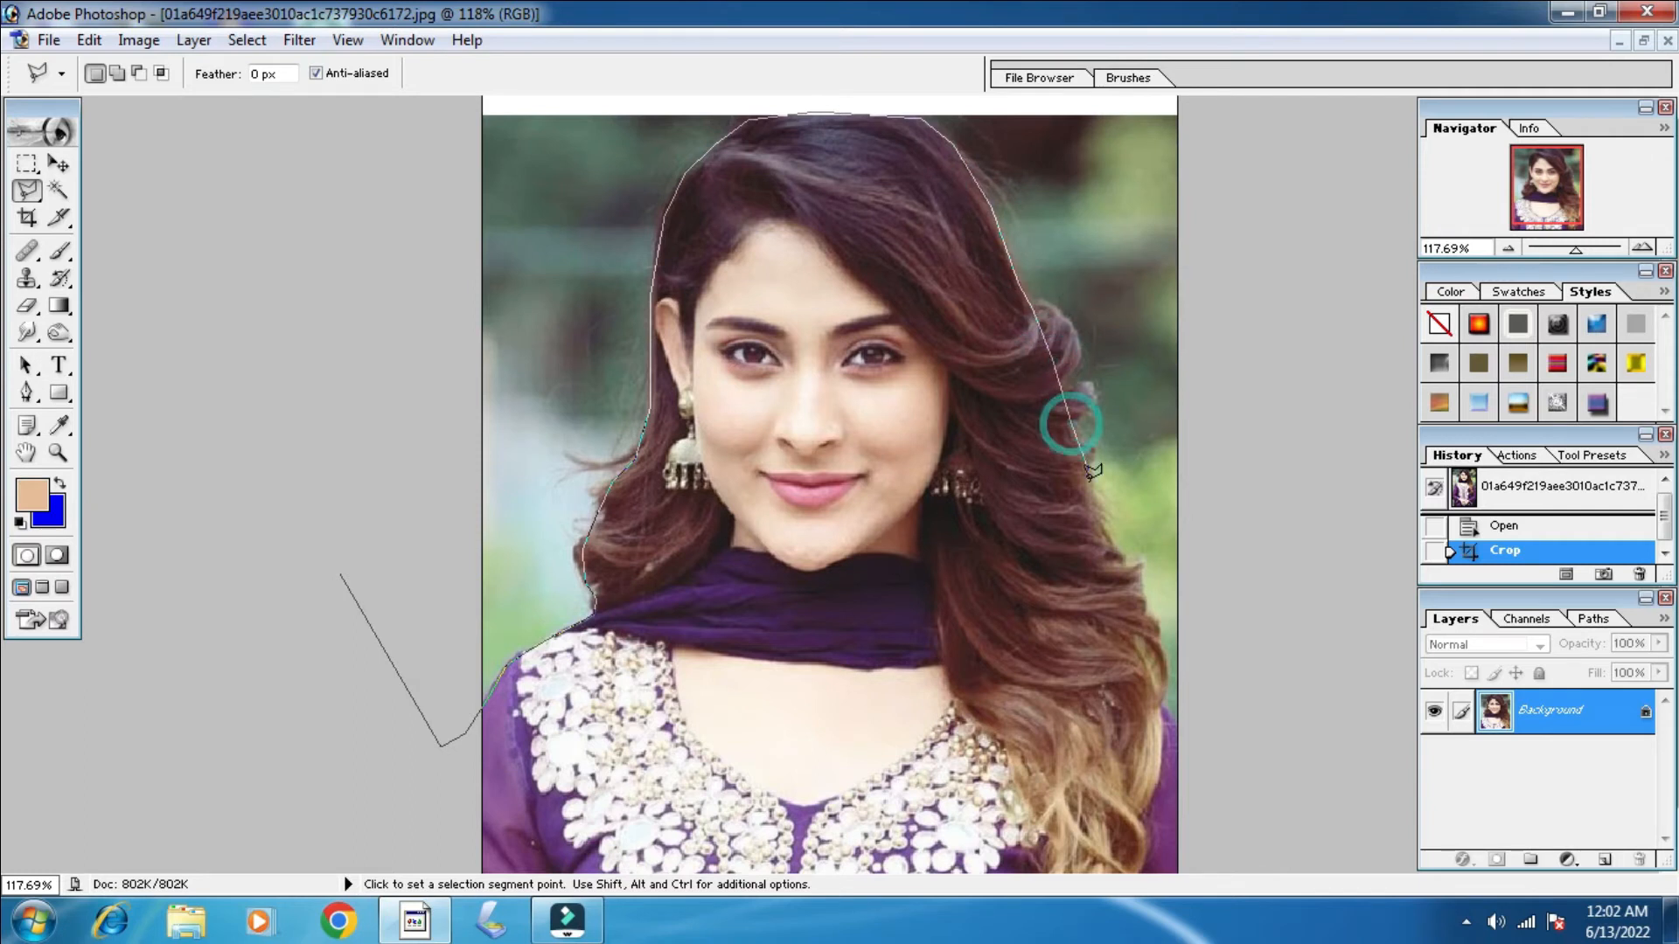
{"action": "left_click", "coordinate": [1109, 535]}
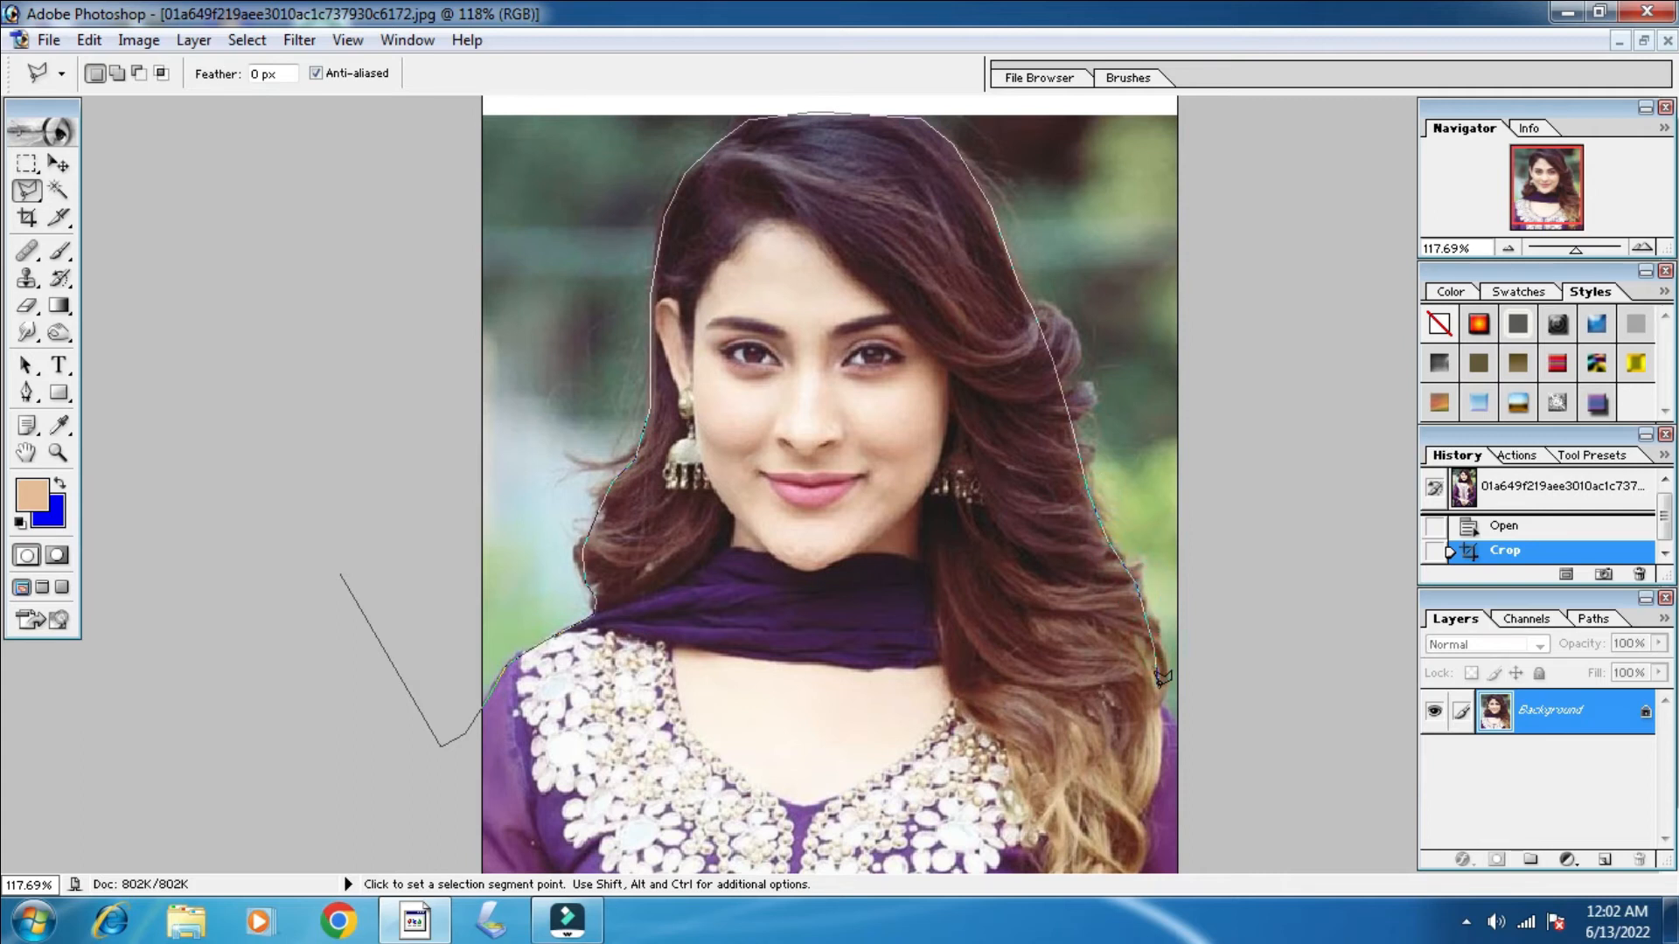
{"action": "left_click", "coordinate": [1233, 780]}
{"action": "left_click", "coordinate": [1309, 679]}
{"action": "left_click", "coordinate": [1277, 56]}
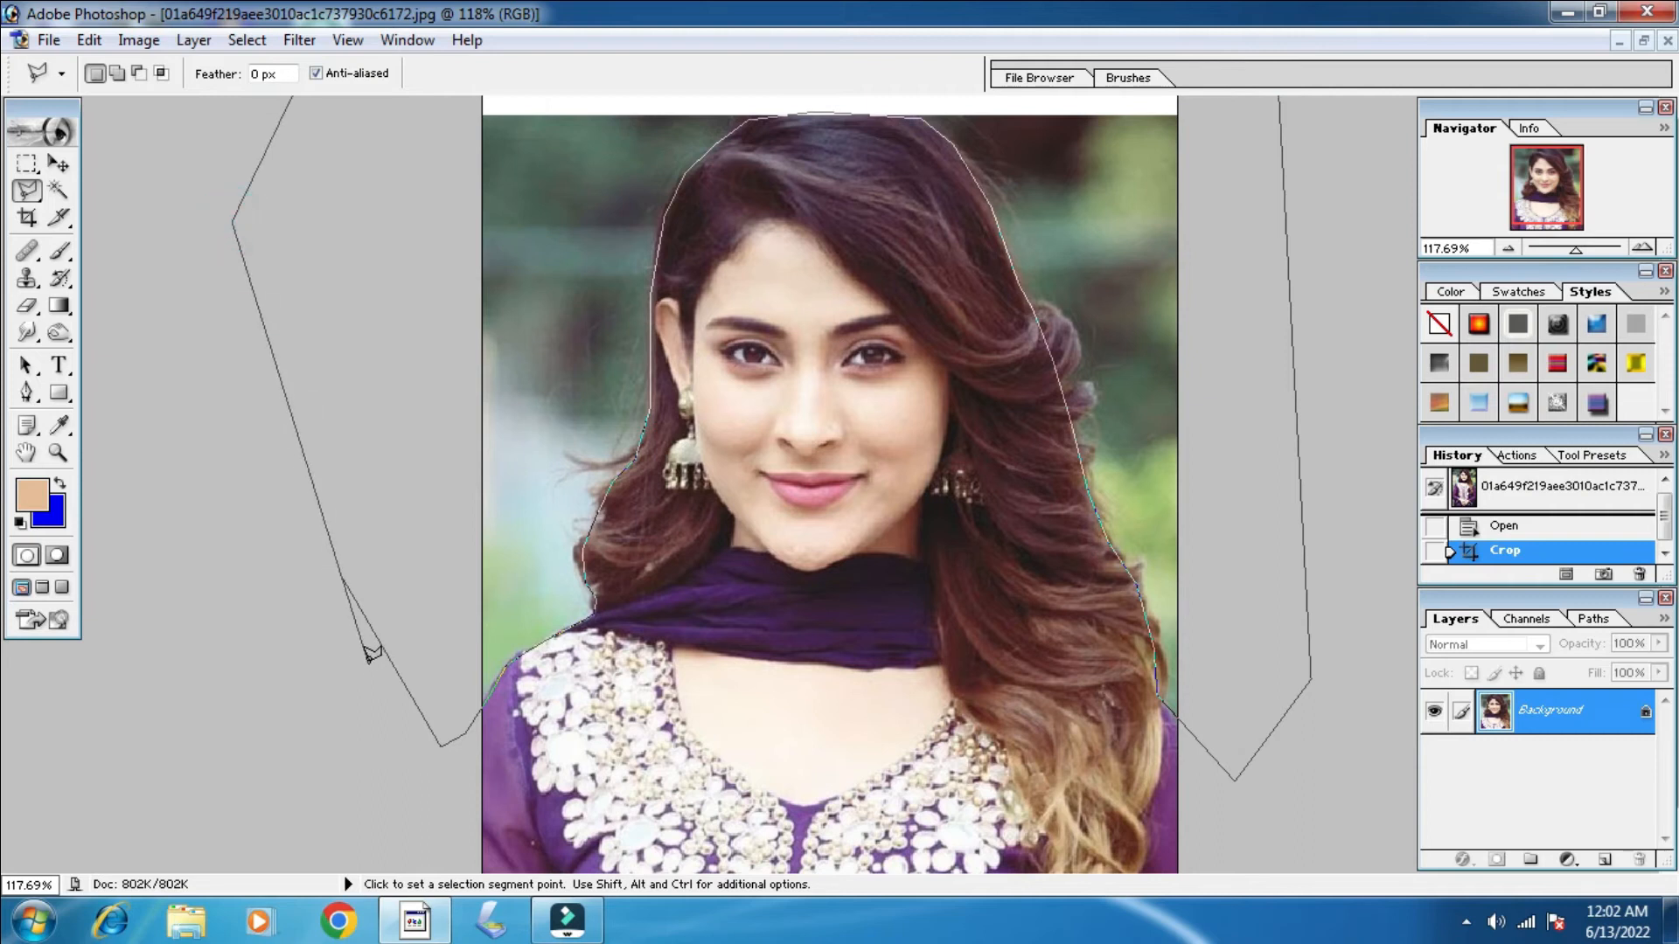
{"action": "left_click", "coordinate": [371, 651]}
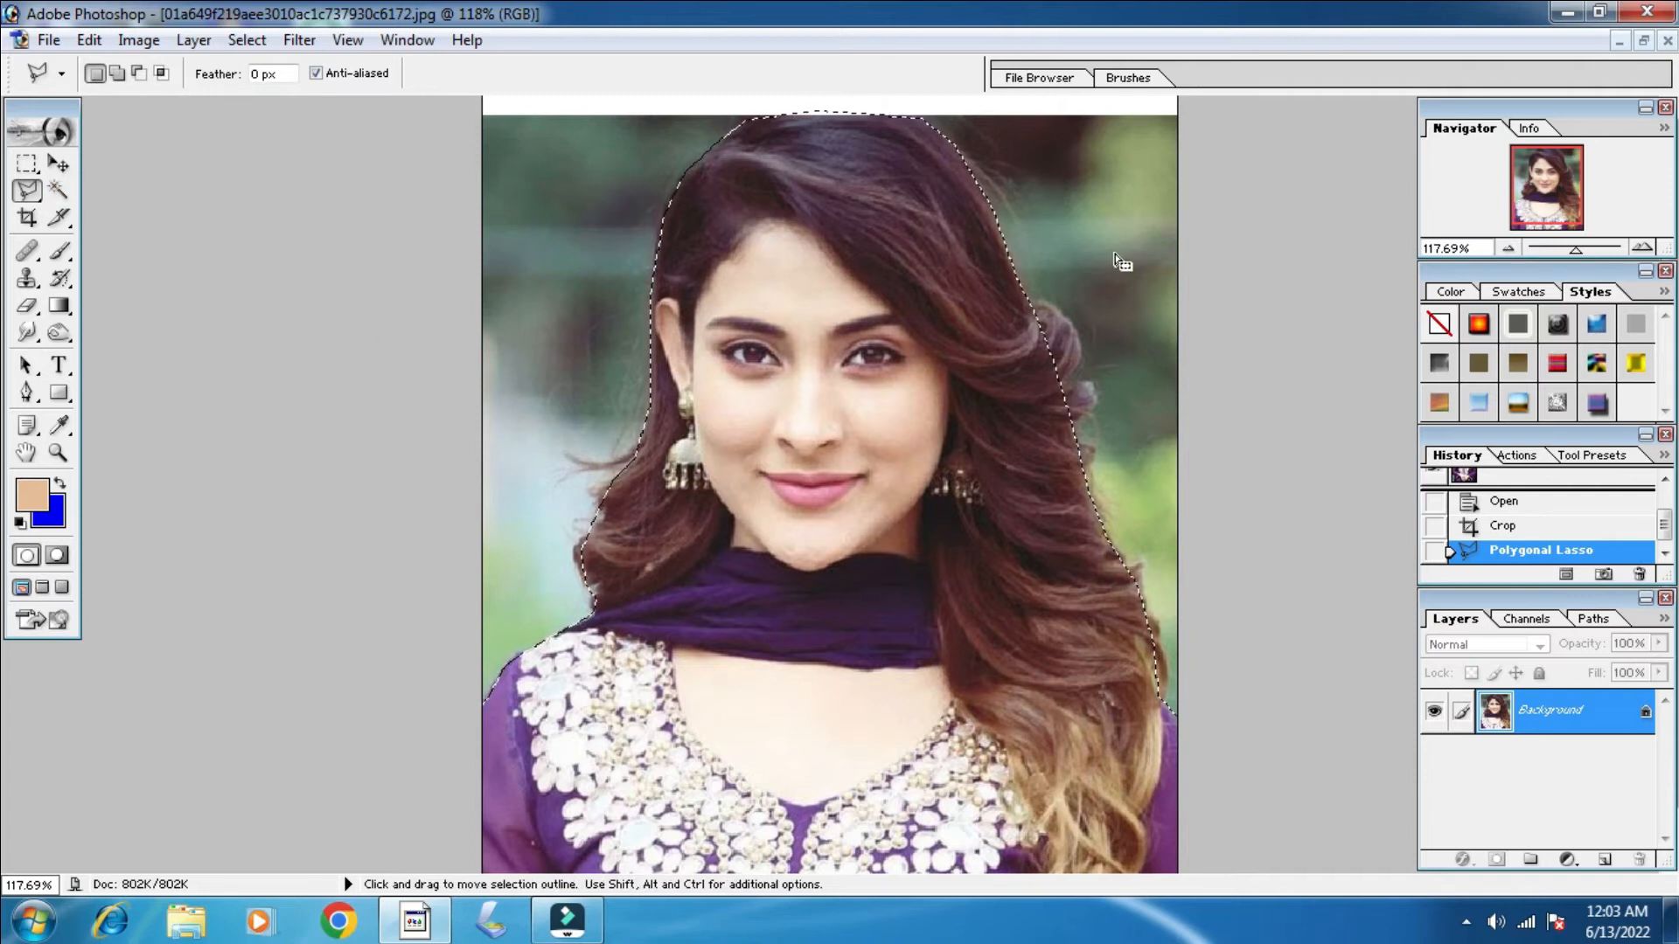
Feather the background selection with a radius of 3 pixels.
{"action": "right_click", "coordinate": [1070, 246]}
{"action": "right_click", "coordinate": [1052, 225]}
{"action": "right_click", "coordinate": [1052, 226]}
{"action": "right_click", "coordinate": [1041, 209]}
{"action": "right_click", "coordinate": [1032, 197]}
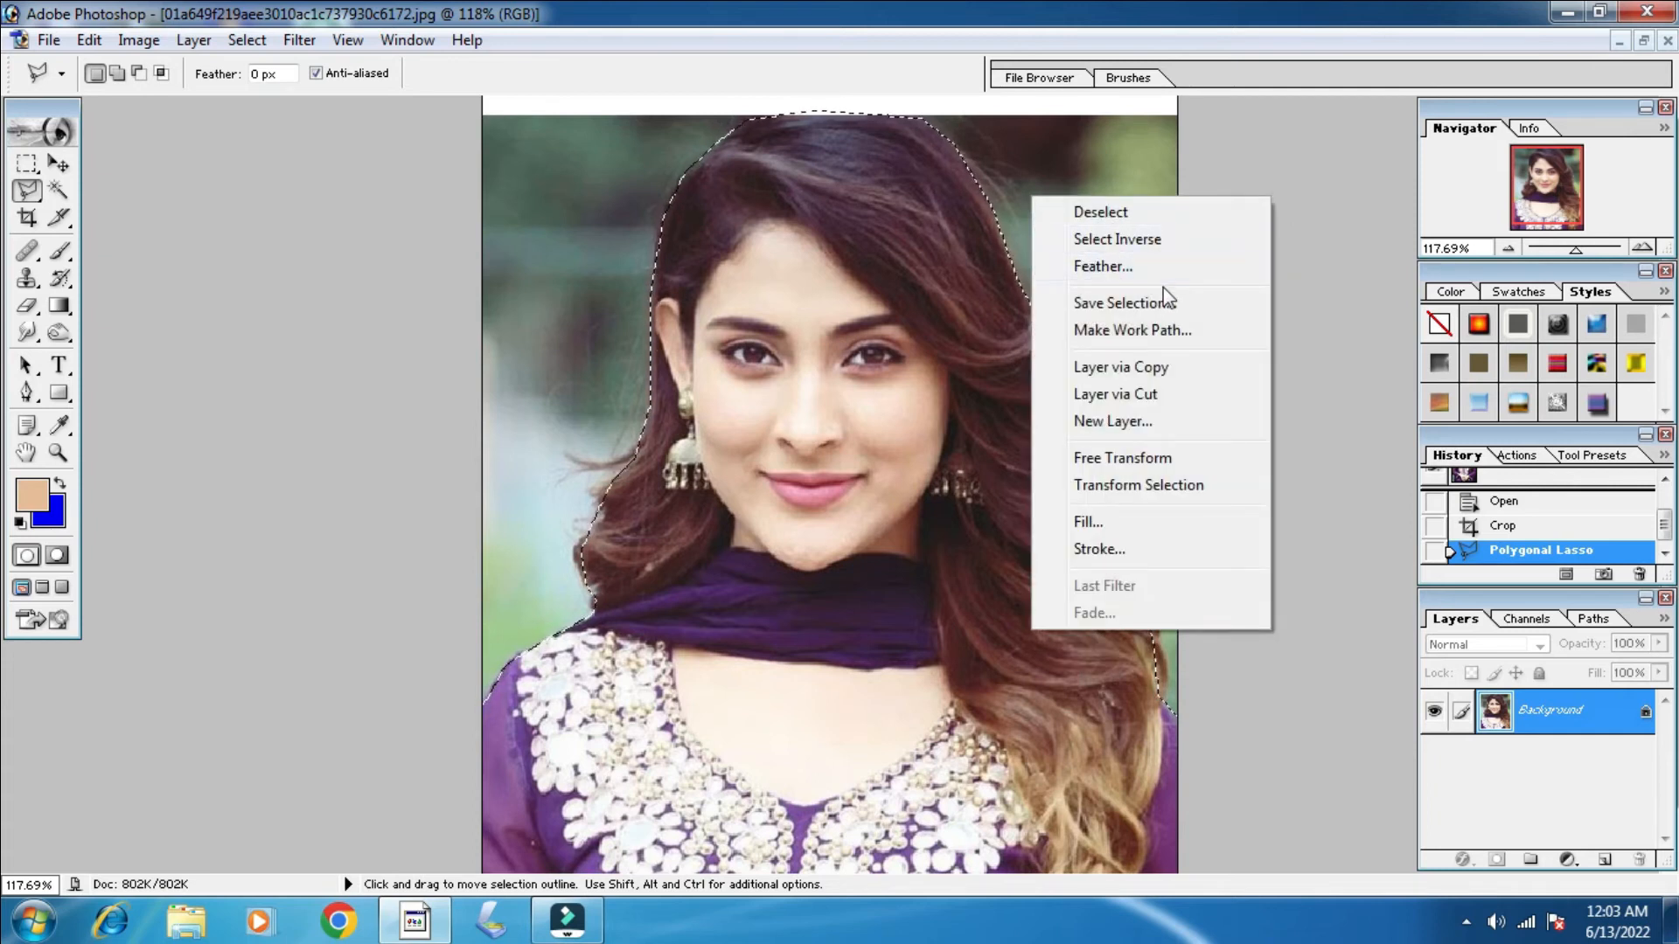
{"action": "left_click", "coordinate": [1104, 267]}
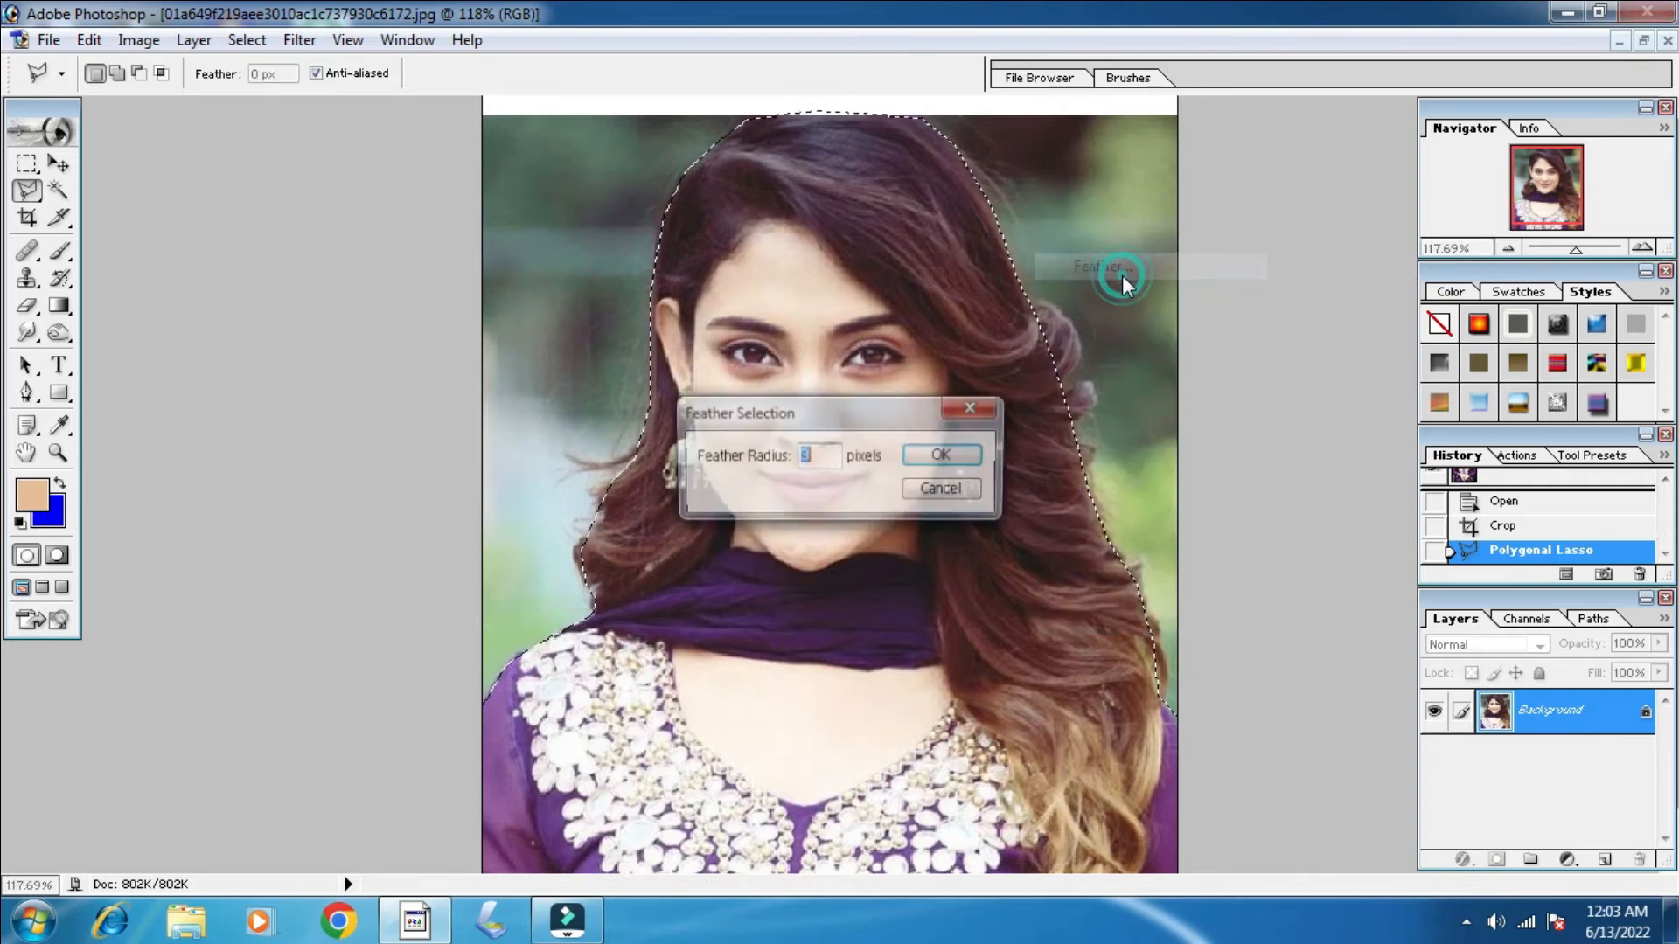
{"action": "left_click", "coordinate": [827, 457]}
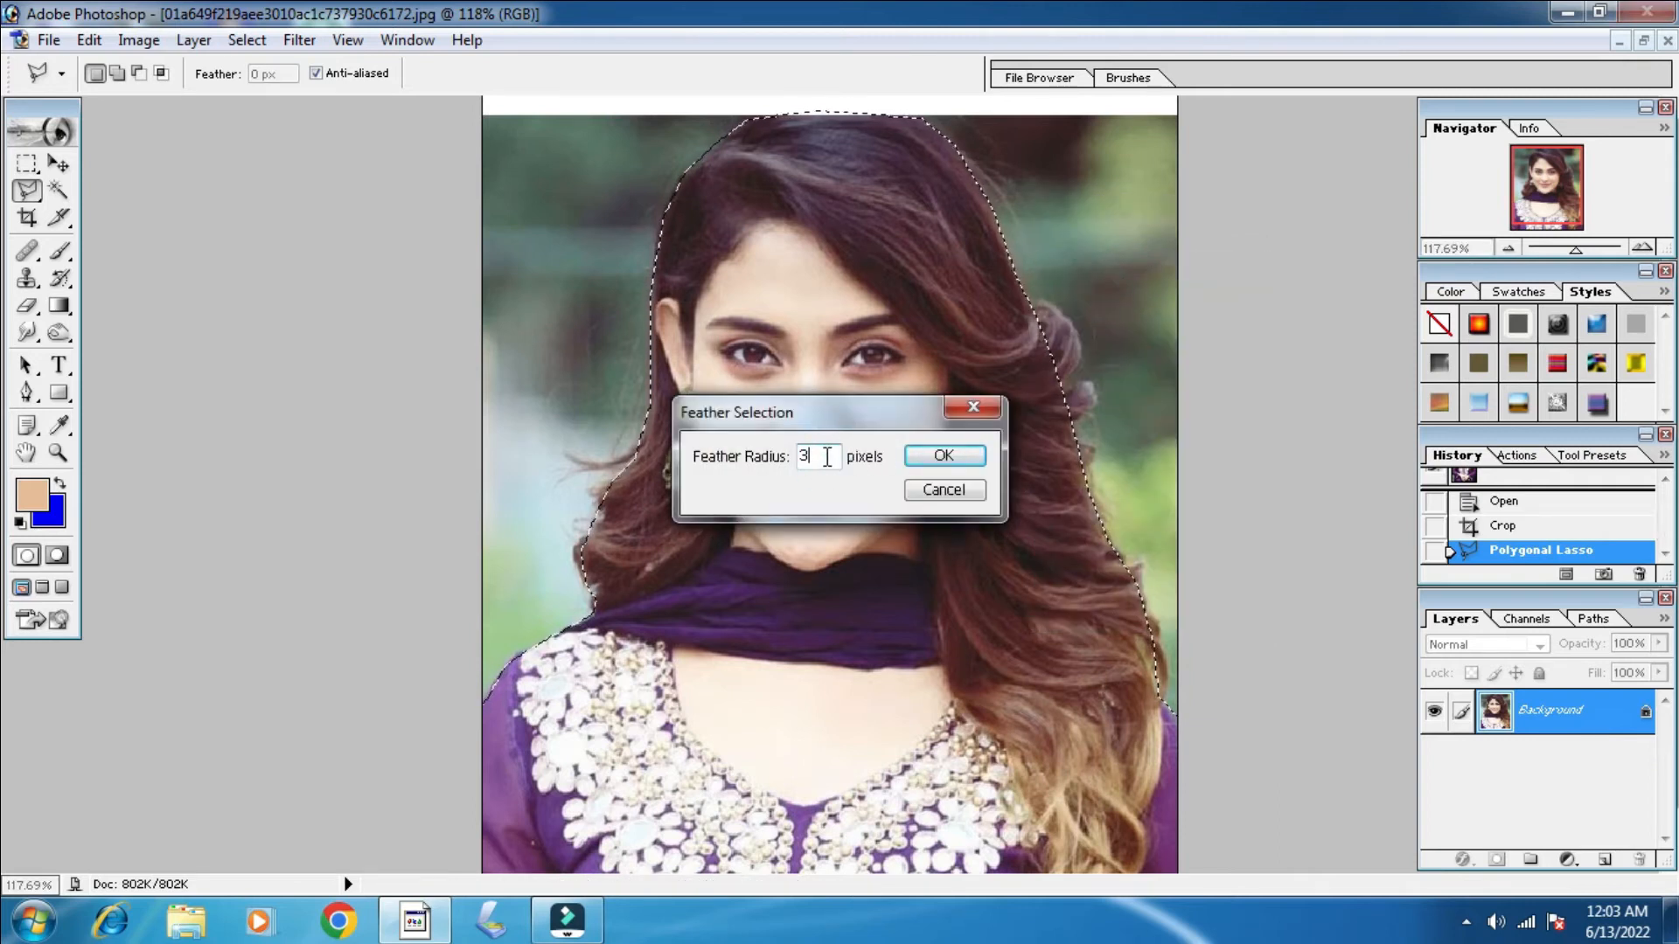
{"action": "left_click", "coordinate": [951, 456]}
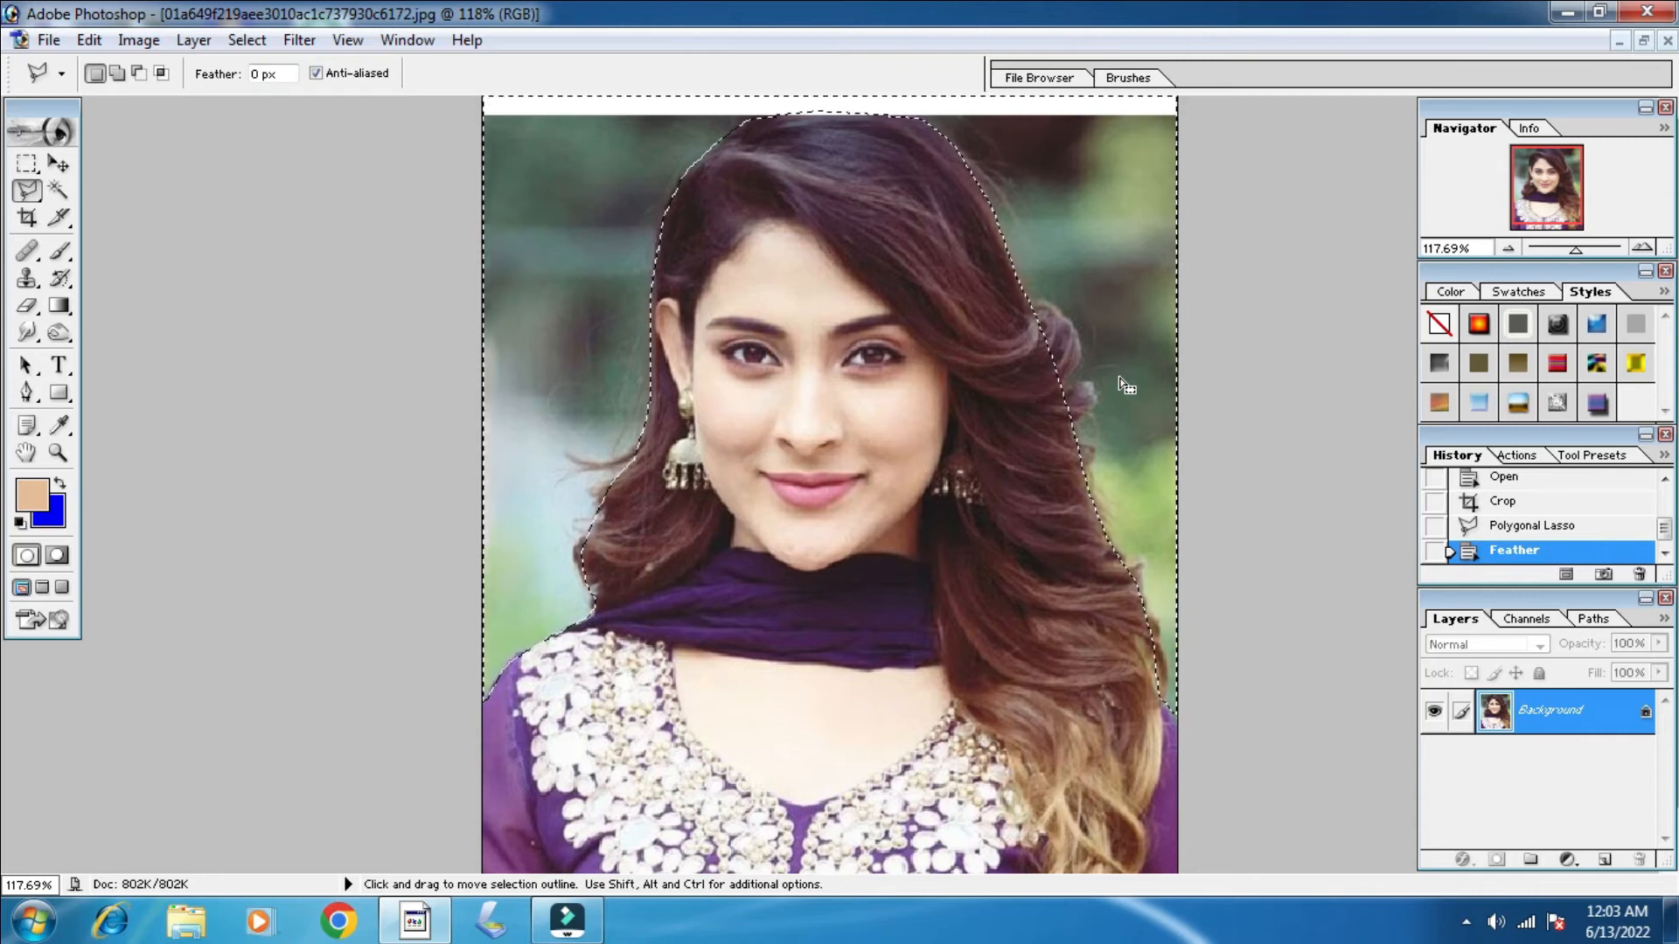
Clear the selected background to blue four times, and remove the selection.
{"action": "key", "text": "Delete"}
{"action": "key", "text": "Delete"}
{"action": "key", "text": "Delete"}
{"action": "key", "text": "Delete"}
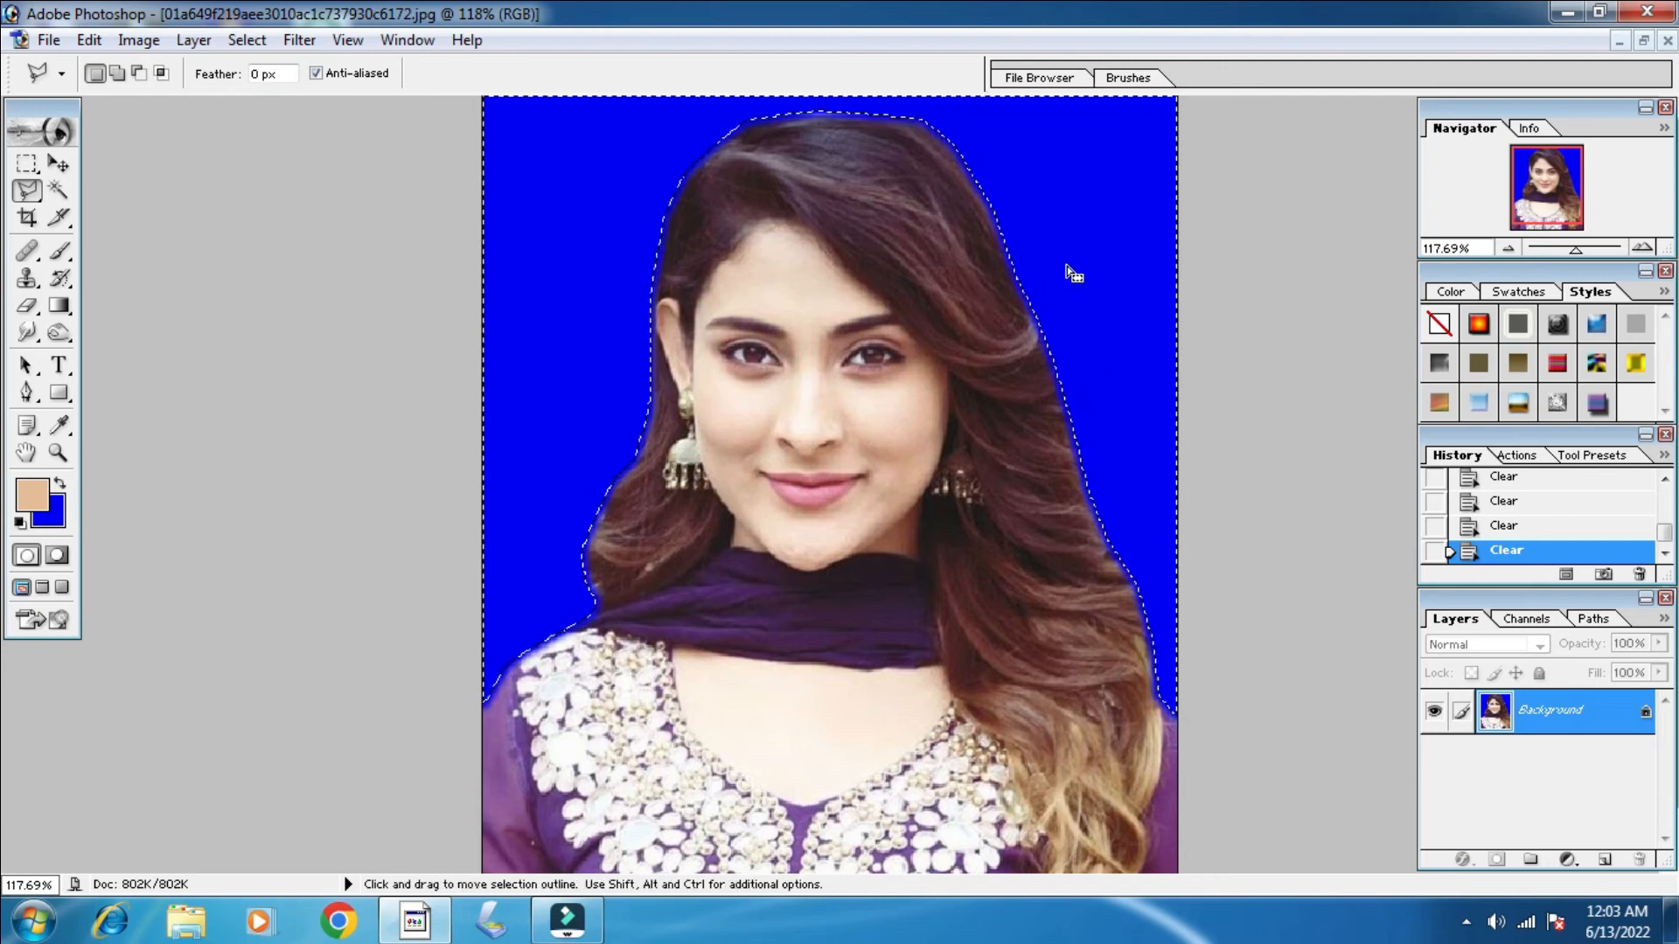
{"action": "left_click", "coordinate": [27, 220]}
{"action": "key", "text": "ctrl+d"}
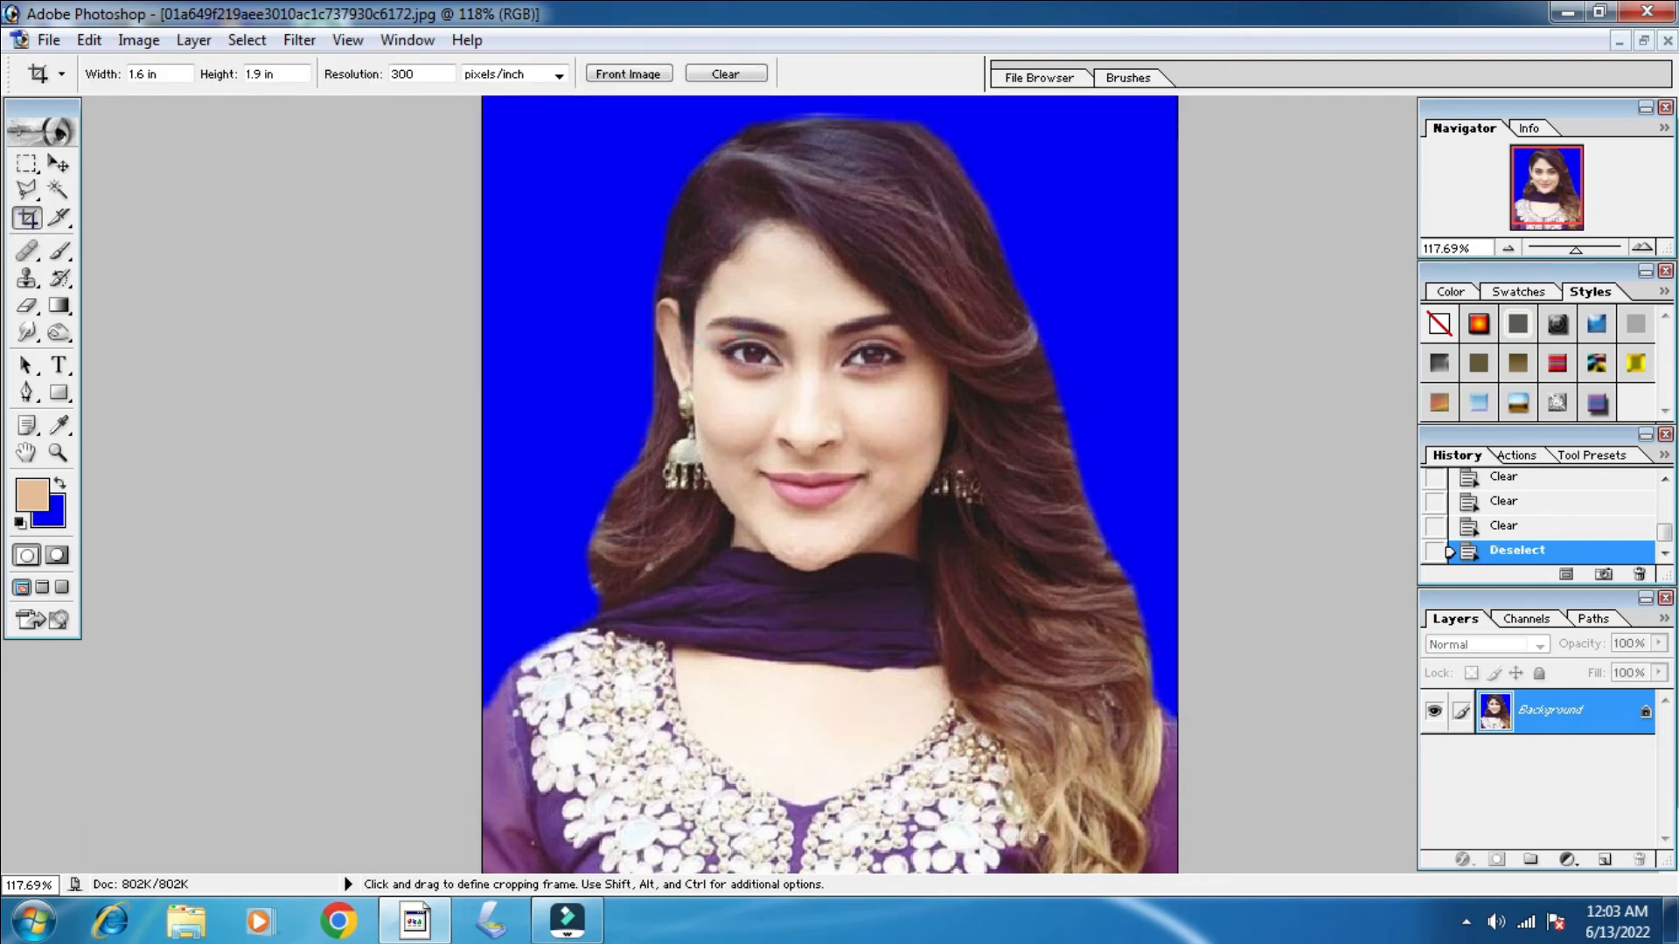
Soften the edge of the hair along the top of the head using the Smudge tool with a 47 px brush.
{"action": "left_click", "coordinate": [27, 334]}
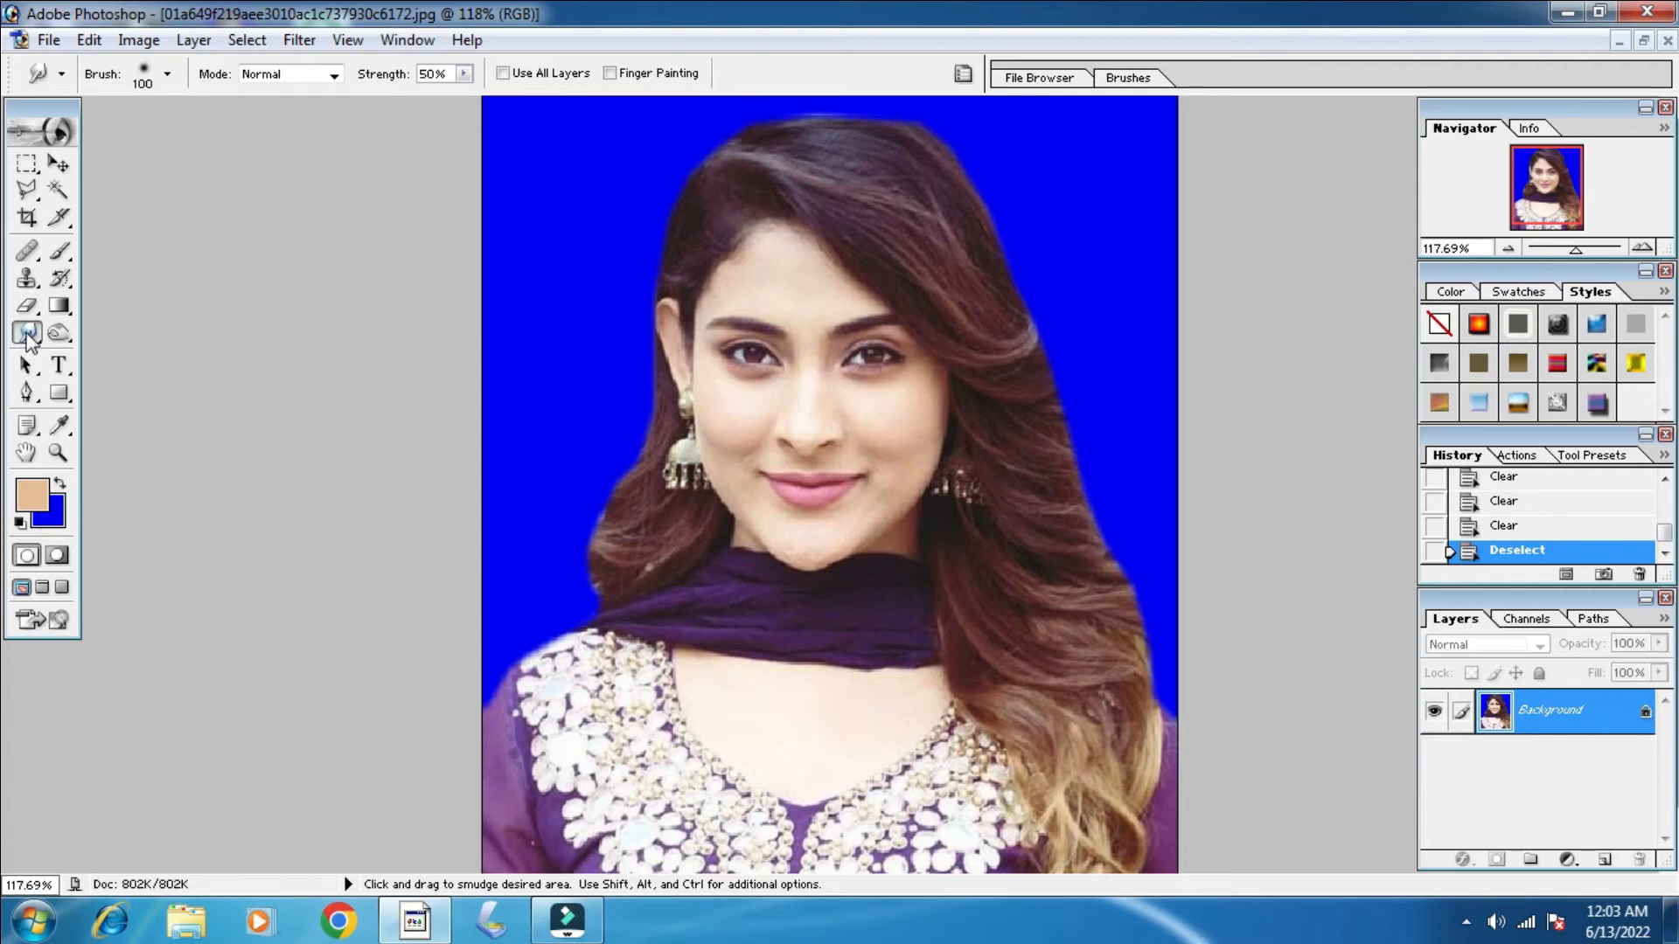
{"action": "right_click", "coordinate": [26, 334]}
{"action": "left_click", "coordinate": [81, 378]}
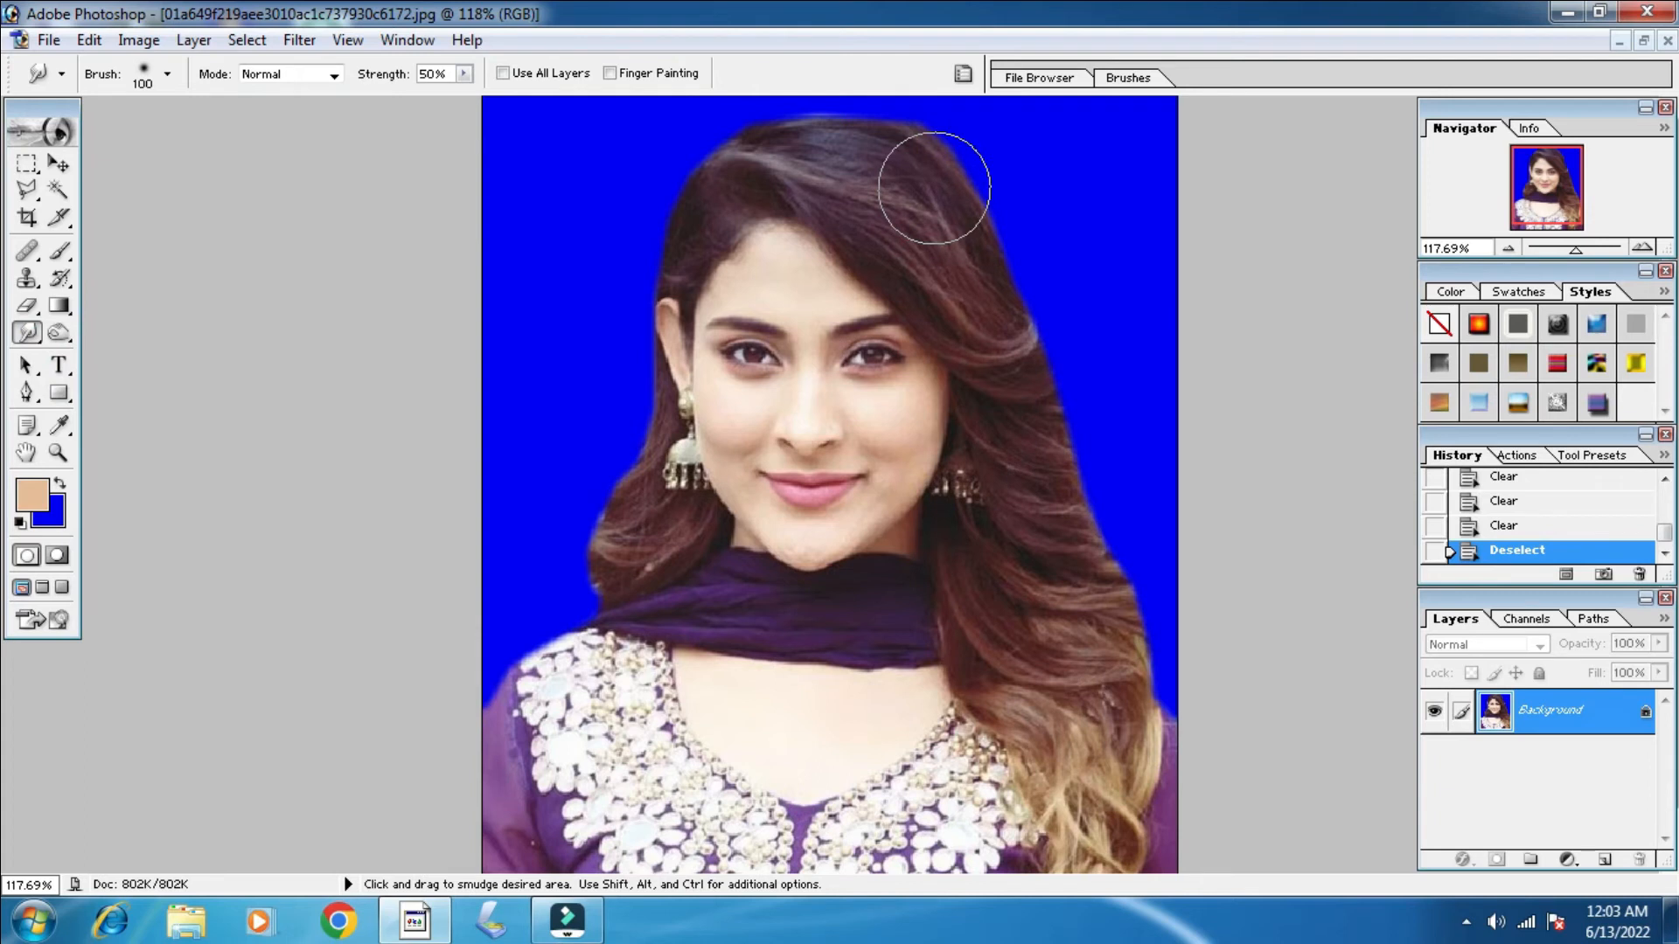
{"action": "key", "text": "bracketleft"}
{"action": "key", "text": "bracketleft"}
{"action": "key", "text": "bracketleft"}
{"action": "key", "text": "bracketleft"}
{"action": "key", "text": "bracketleft"}
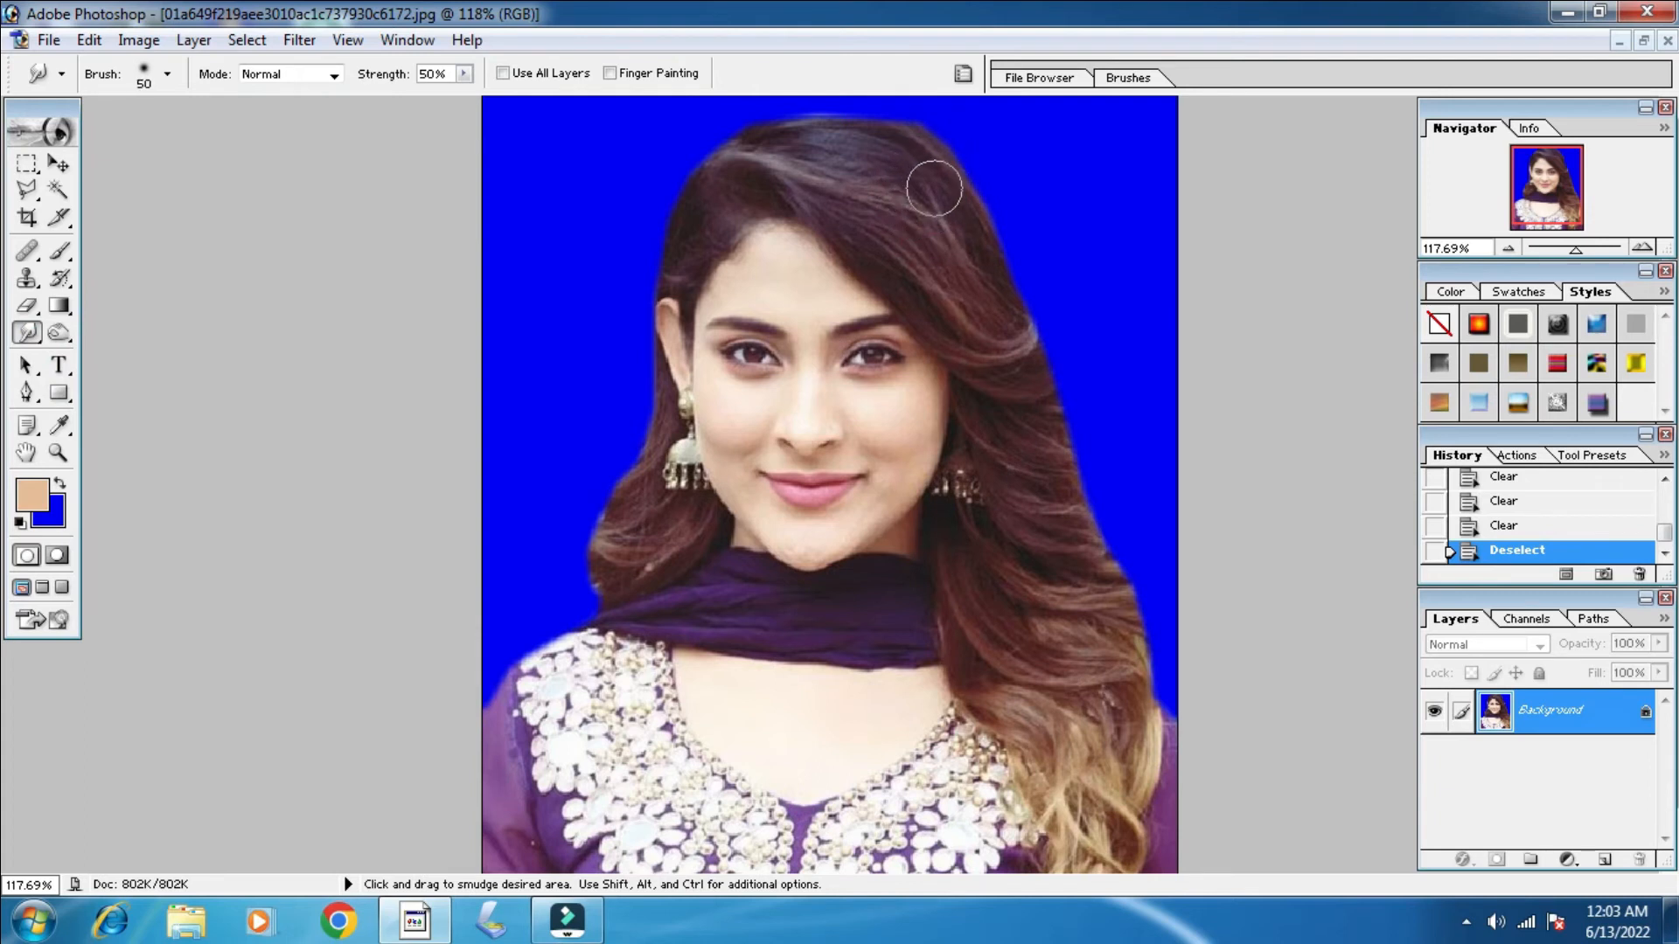
{"action": "left_click", "coordinate": [167, 74]}
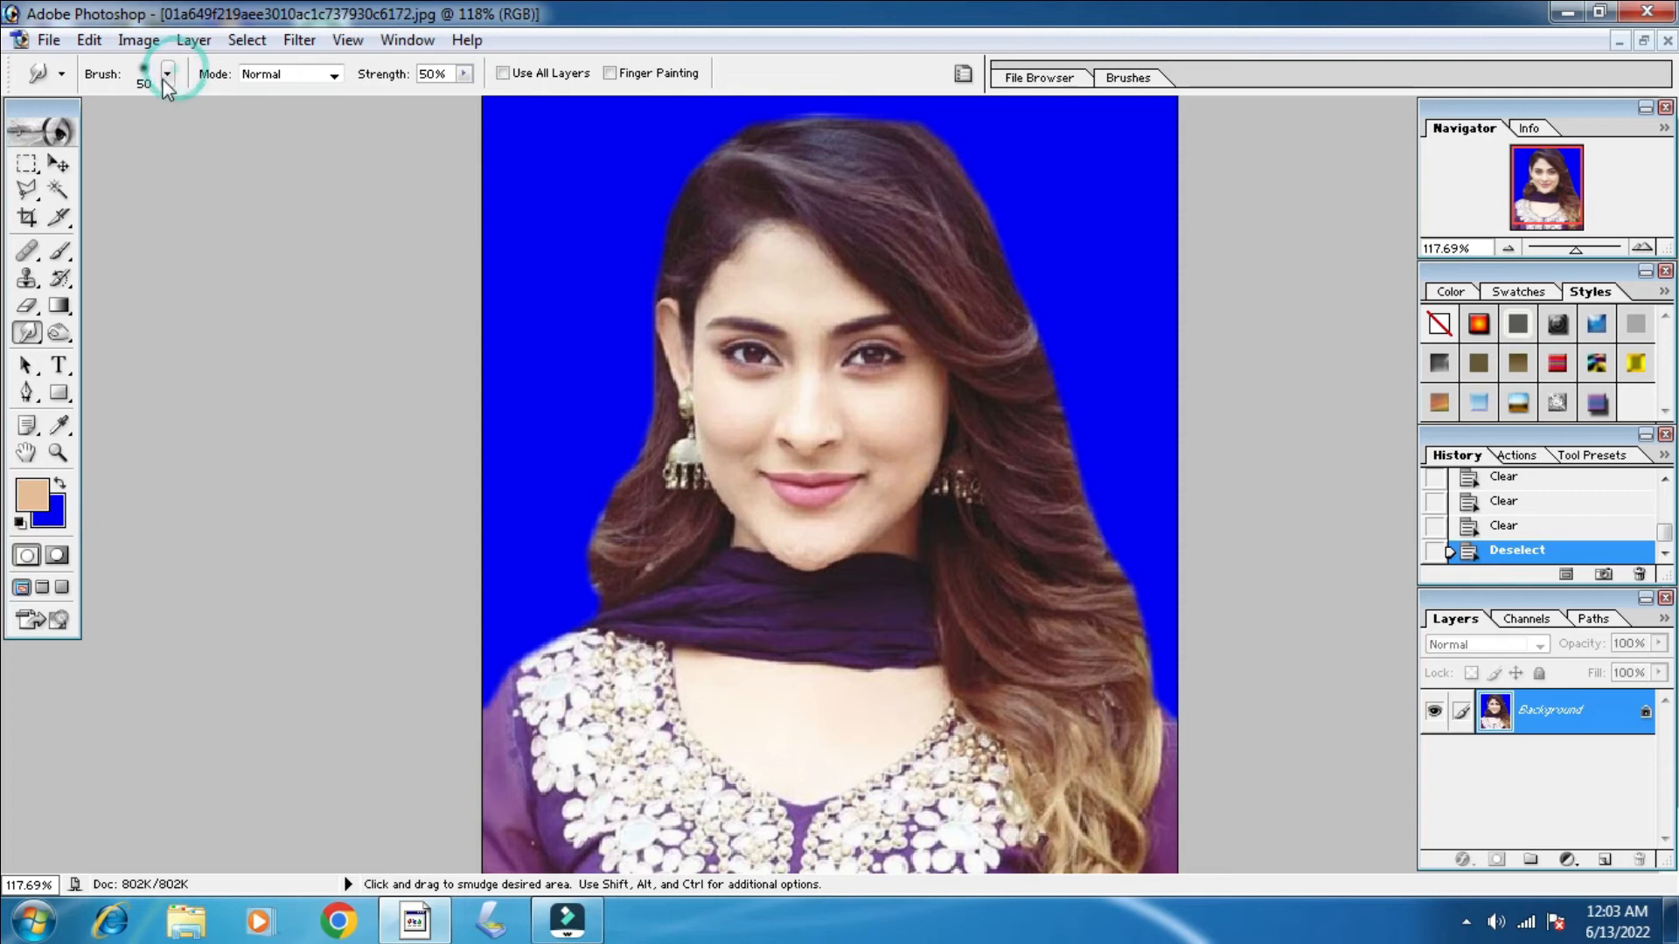
{"action": "mouse_move", "coordinate": [180, 137]}
{"action": "left_mouse_down"}
{"action": "mouse_move", "coordinate": [249, 138]}
{"action": "mouse_move", "coordinate": [94, 138]}
{"action": "left_mouse_up"}
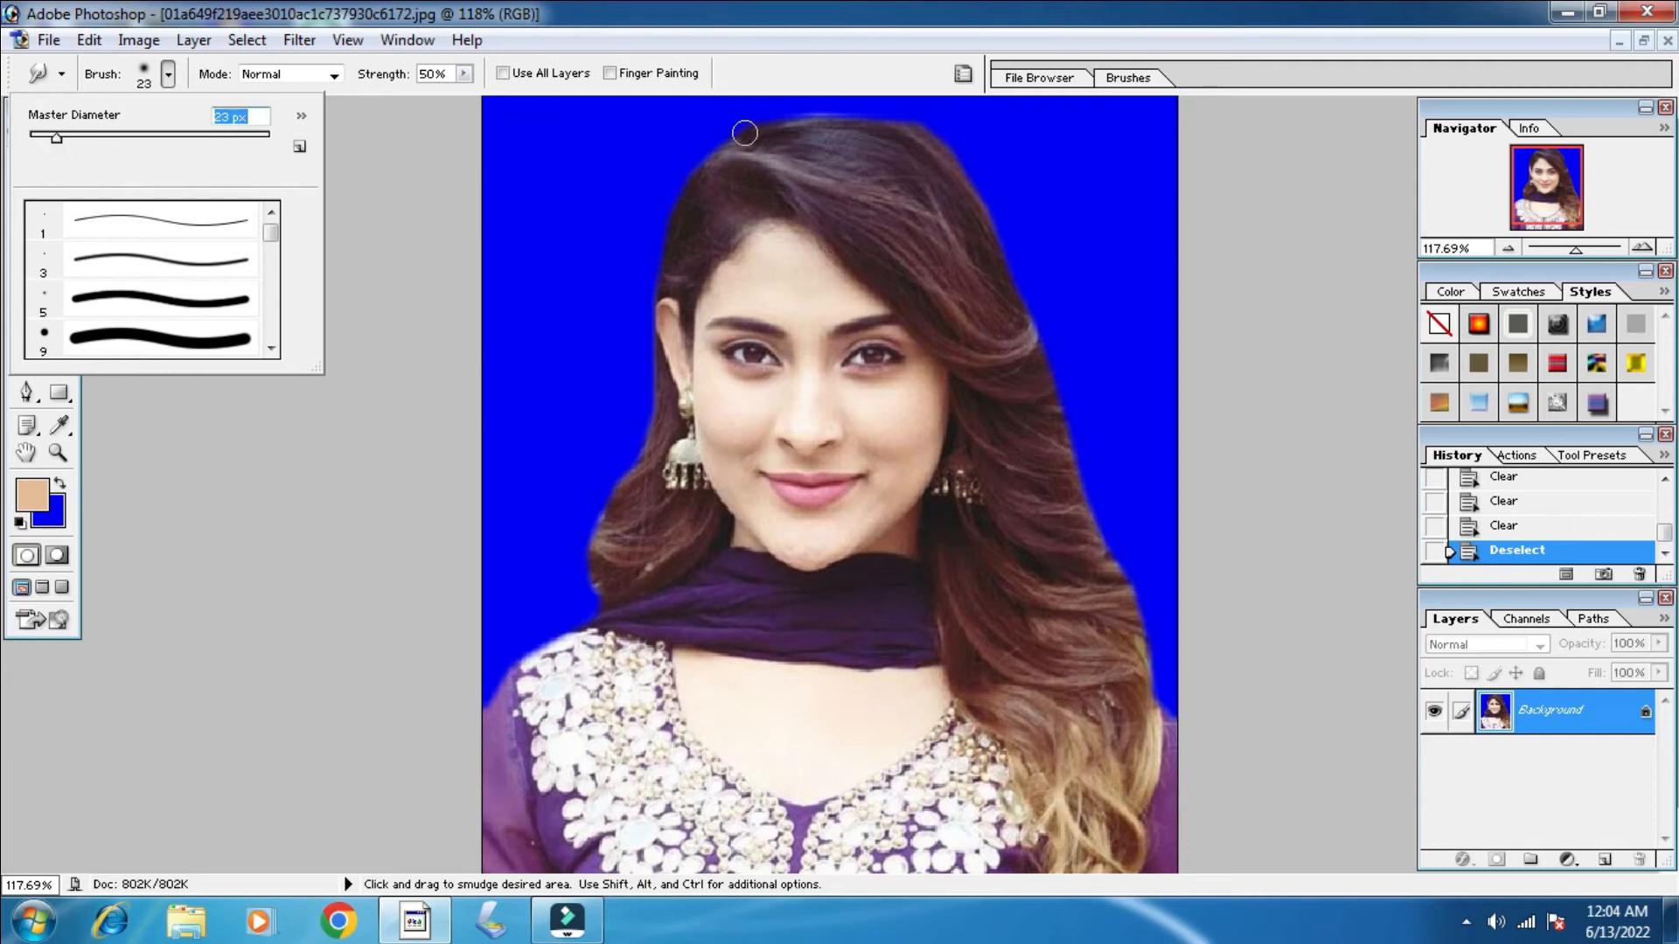
{"action": "left_click_drag", "start_coordinate": [75, 136], "coordinate": [78, 138]}
{"action": "left_click", "coordinate": [917, 112]}
{"action": "mouse_move", "coordinate": [917, 112]}
{"action": "left_mouse_down"}
{"action": "mouse_move", "coordinate": [794, 121]}
{"action": "mouse_move", "coordinate": [874, 113]}
{"action": "left_mouse_up"}
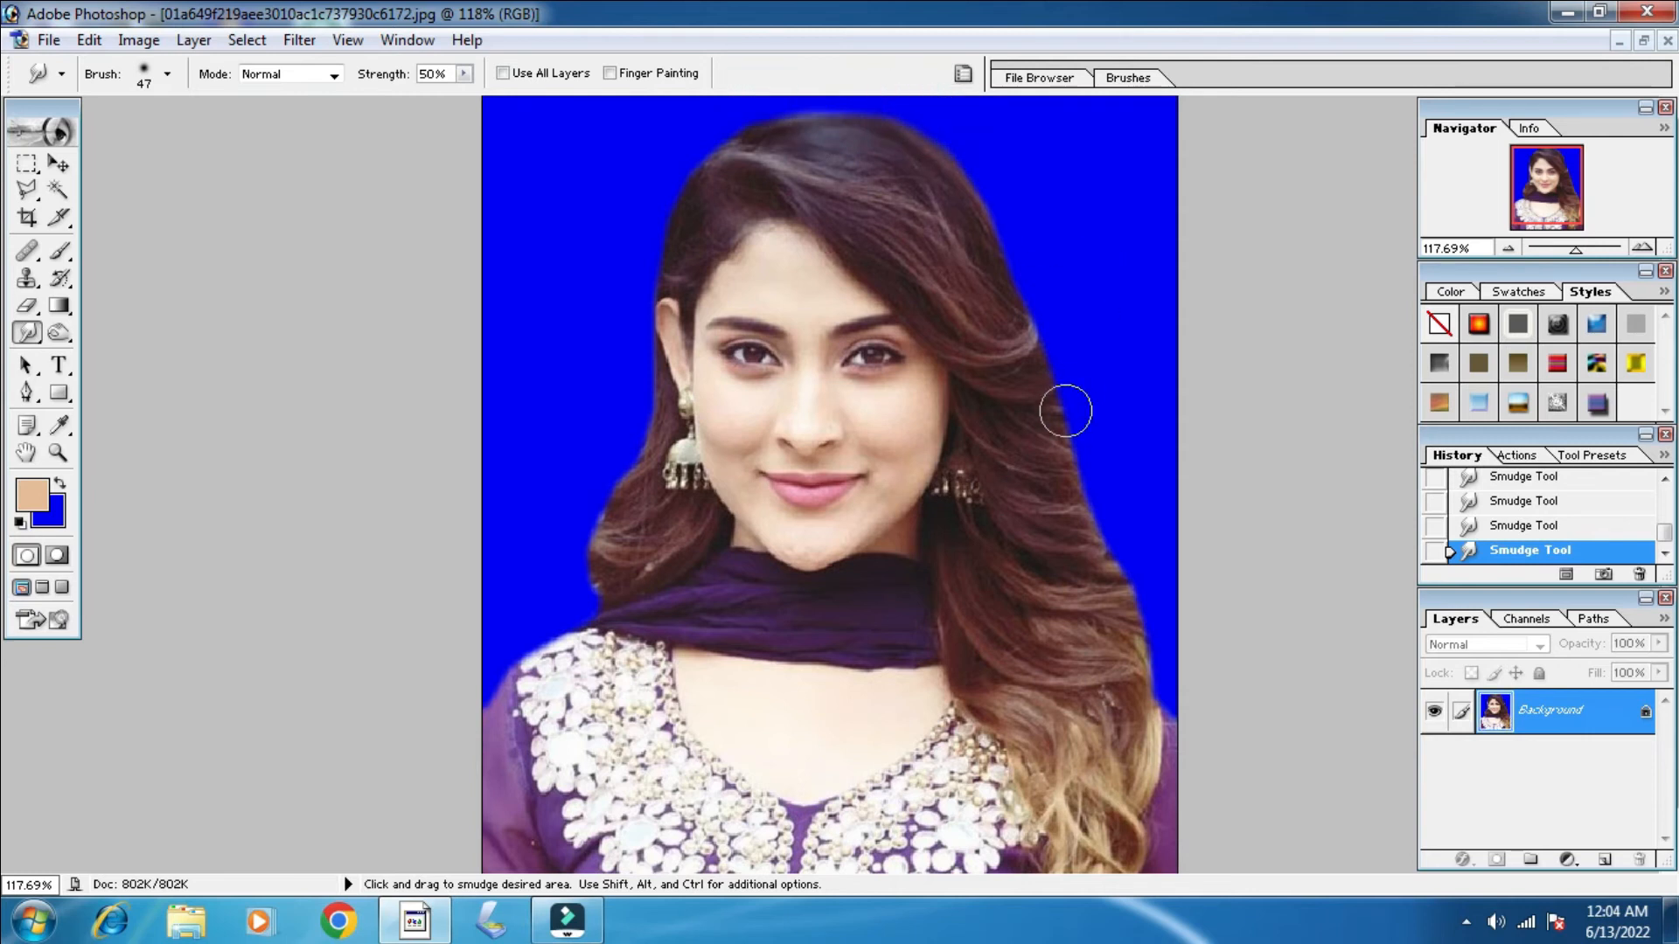
Examine the portrait with the whole picture fitted on screen, and inspect the face at 200% zoom.
{"action": "left_click", "coordinate": [58, 452]}
{"action": "right_click", "coordinate": [1017, 509]}
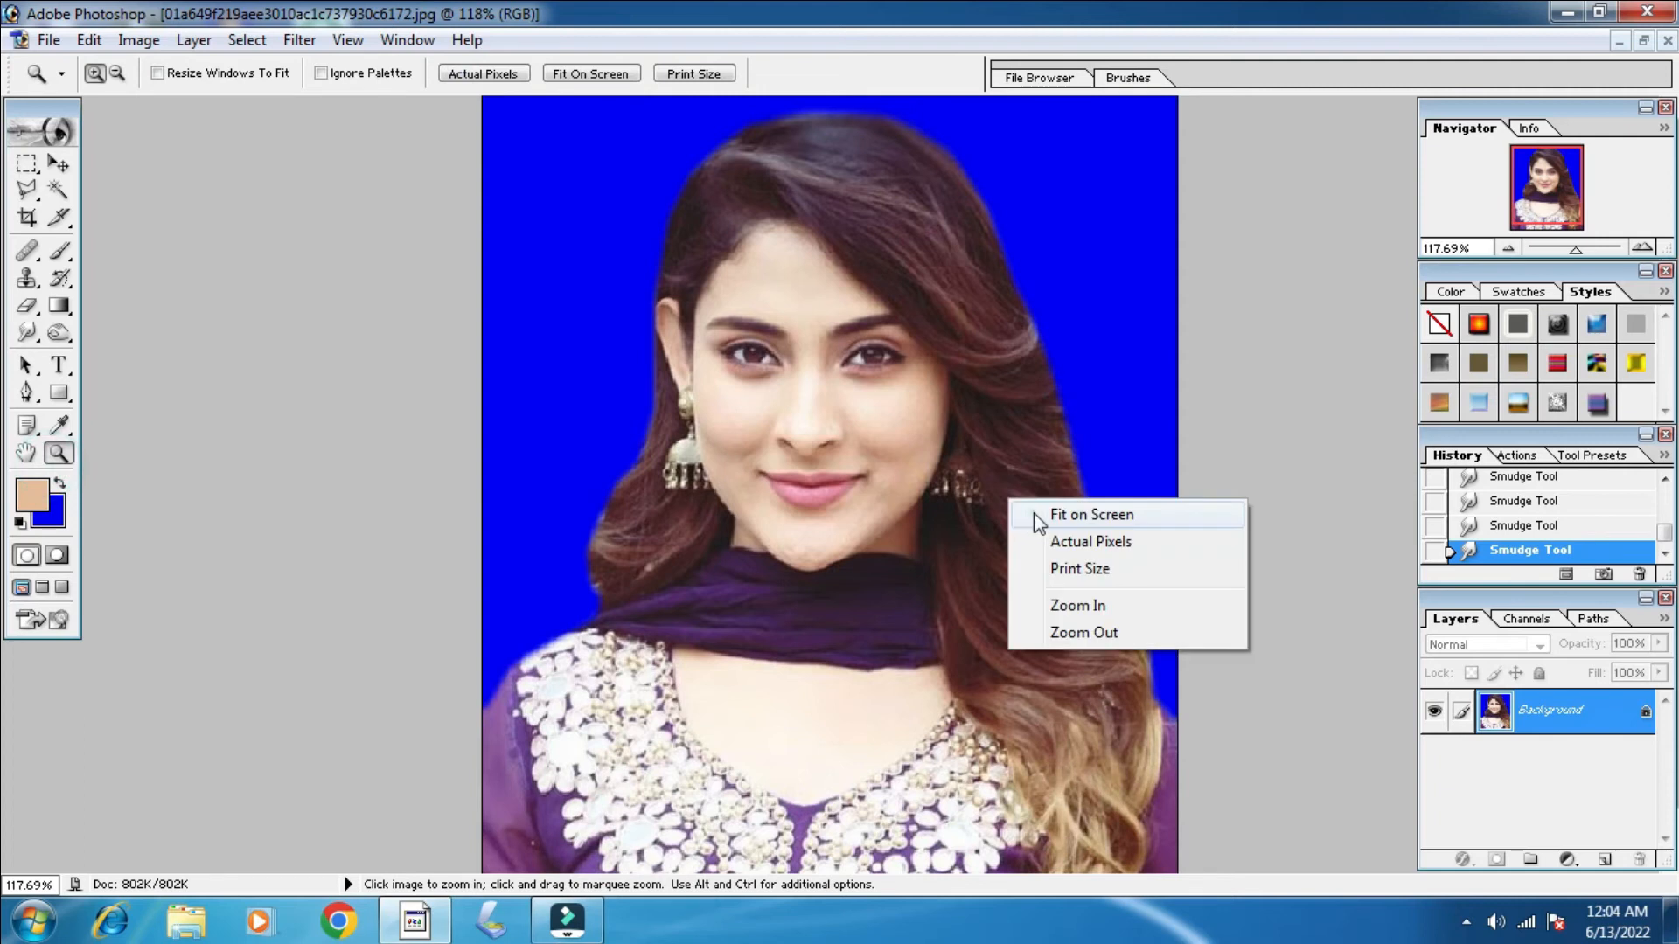
{"action": "left_click", "coordinate": [1037, 514]}
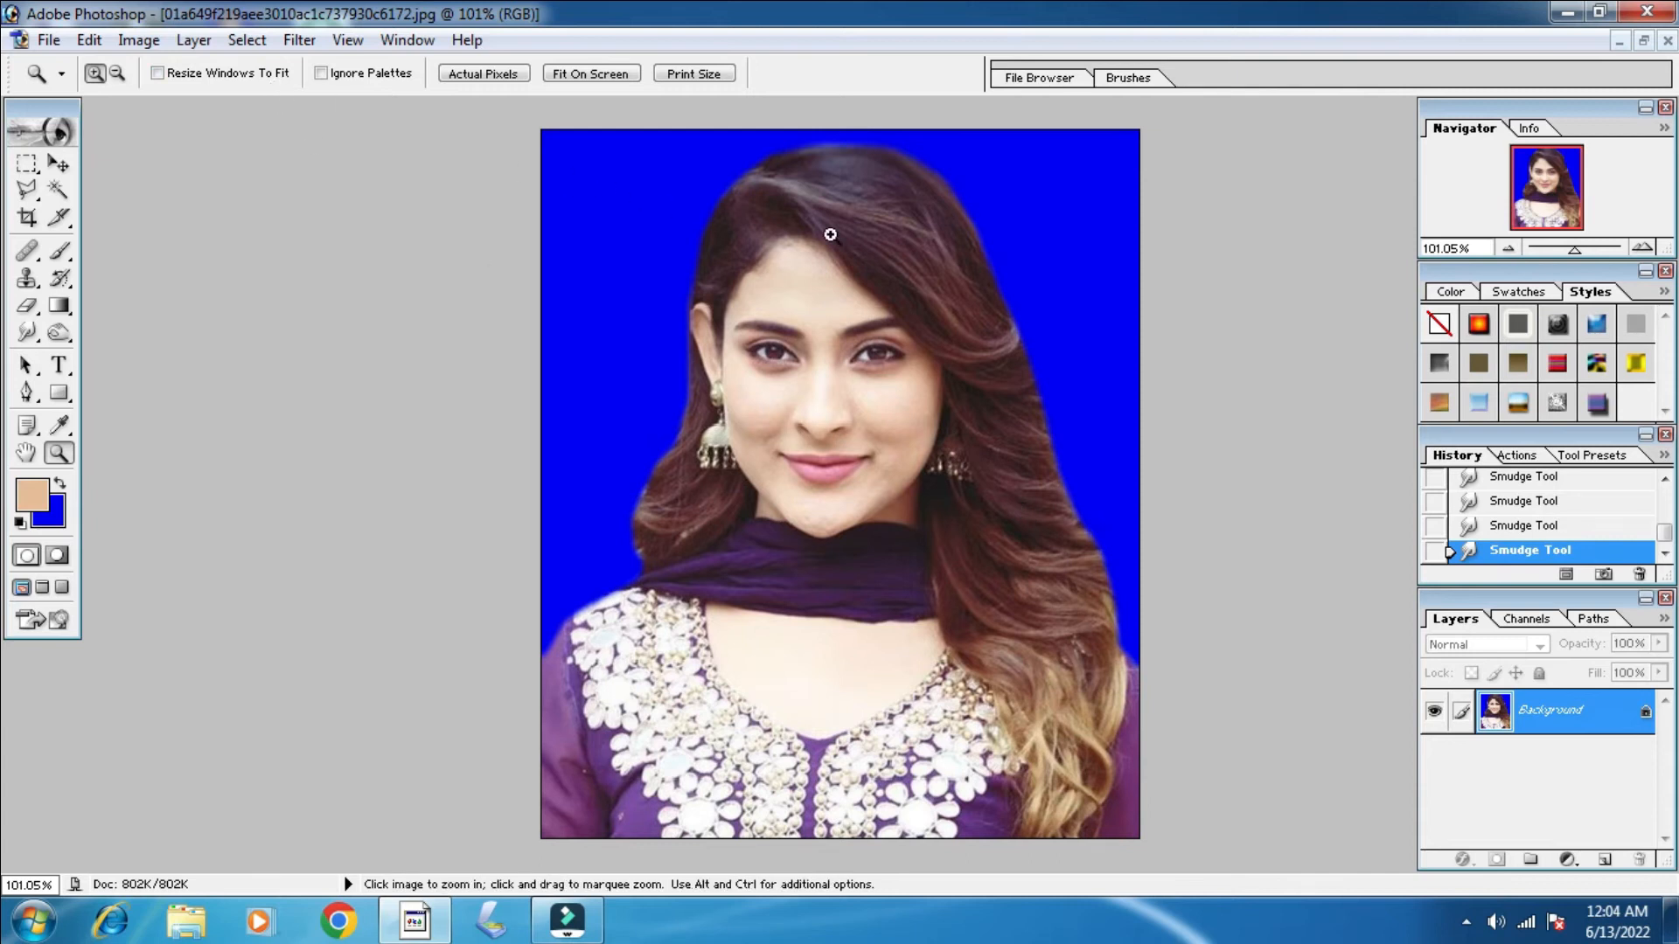
{"action": "left_click", "coordinate": [863, 398]}
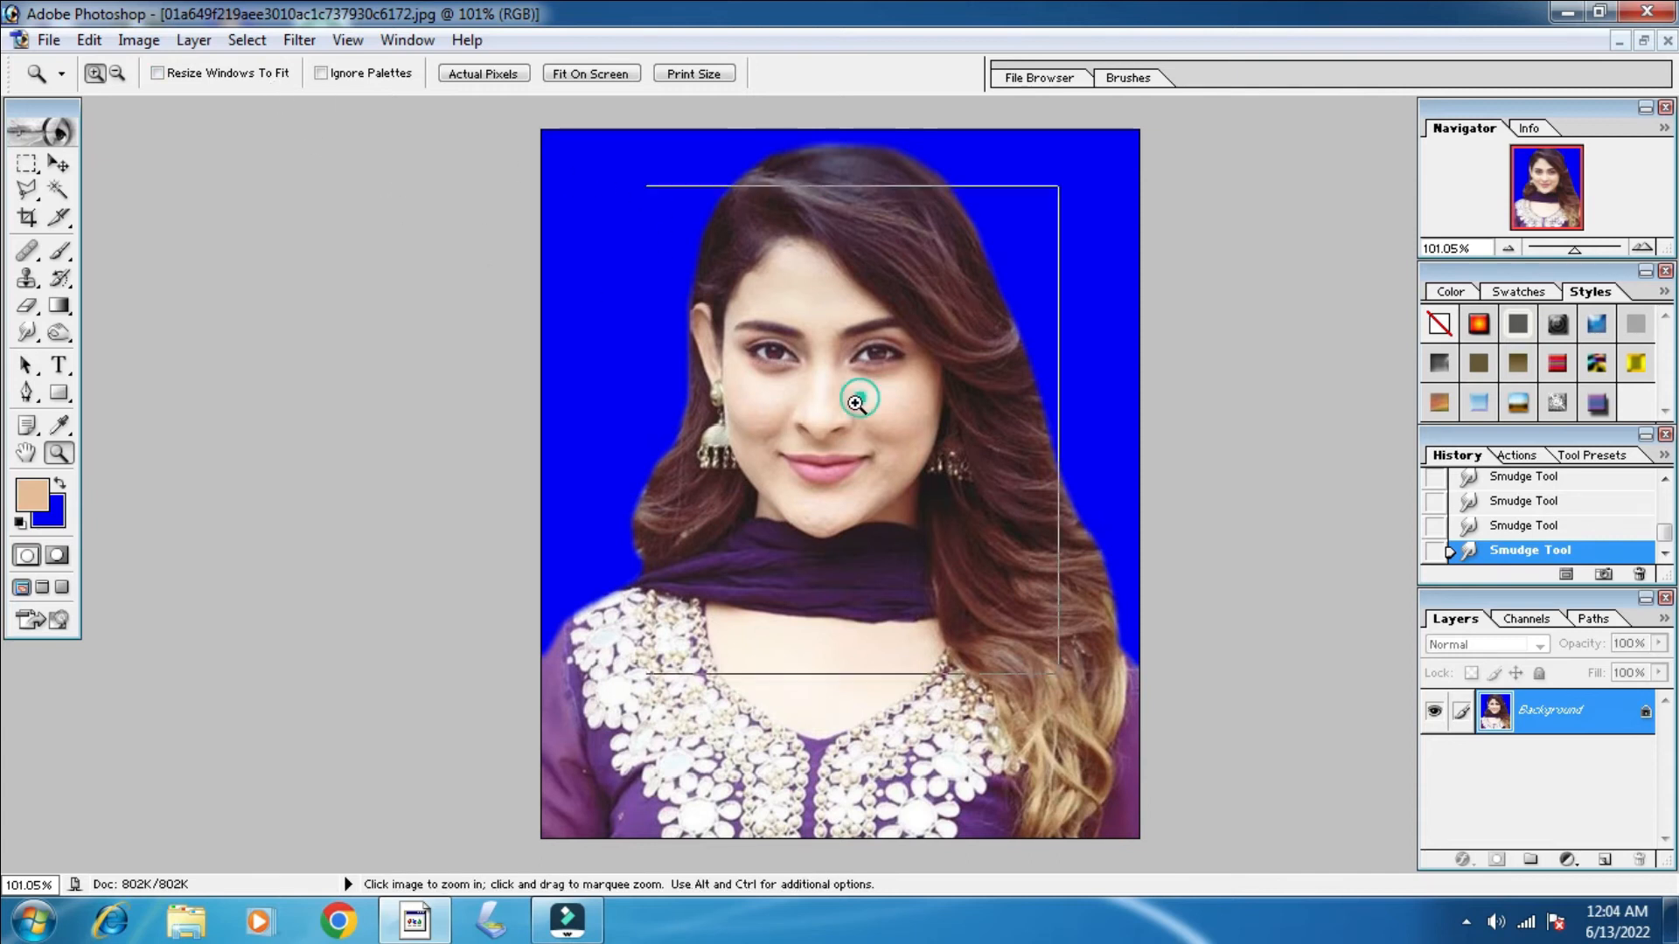
{"action": "left_click", "coordinate": [862, 399]}
{"action": "right_click", "coordinate": [864, 636]}
{"action": "left_click", "coordinate": [901, 646]}
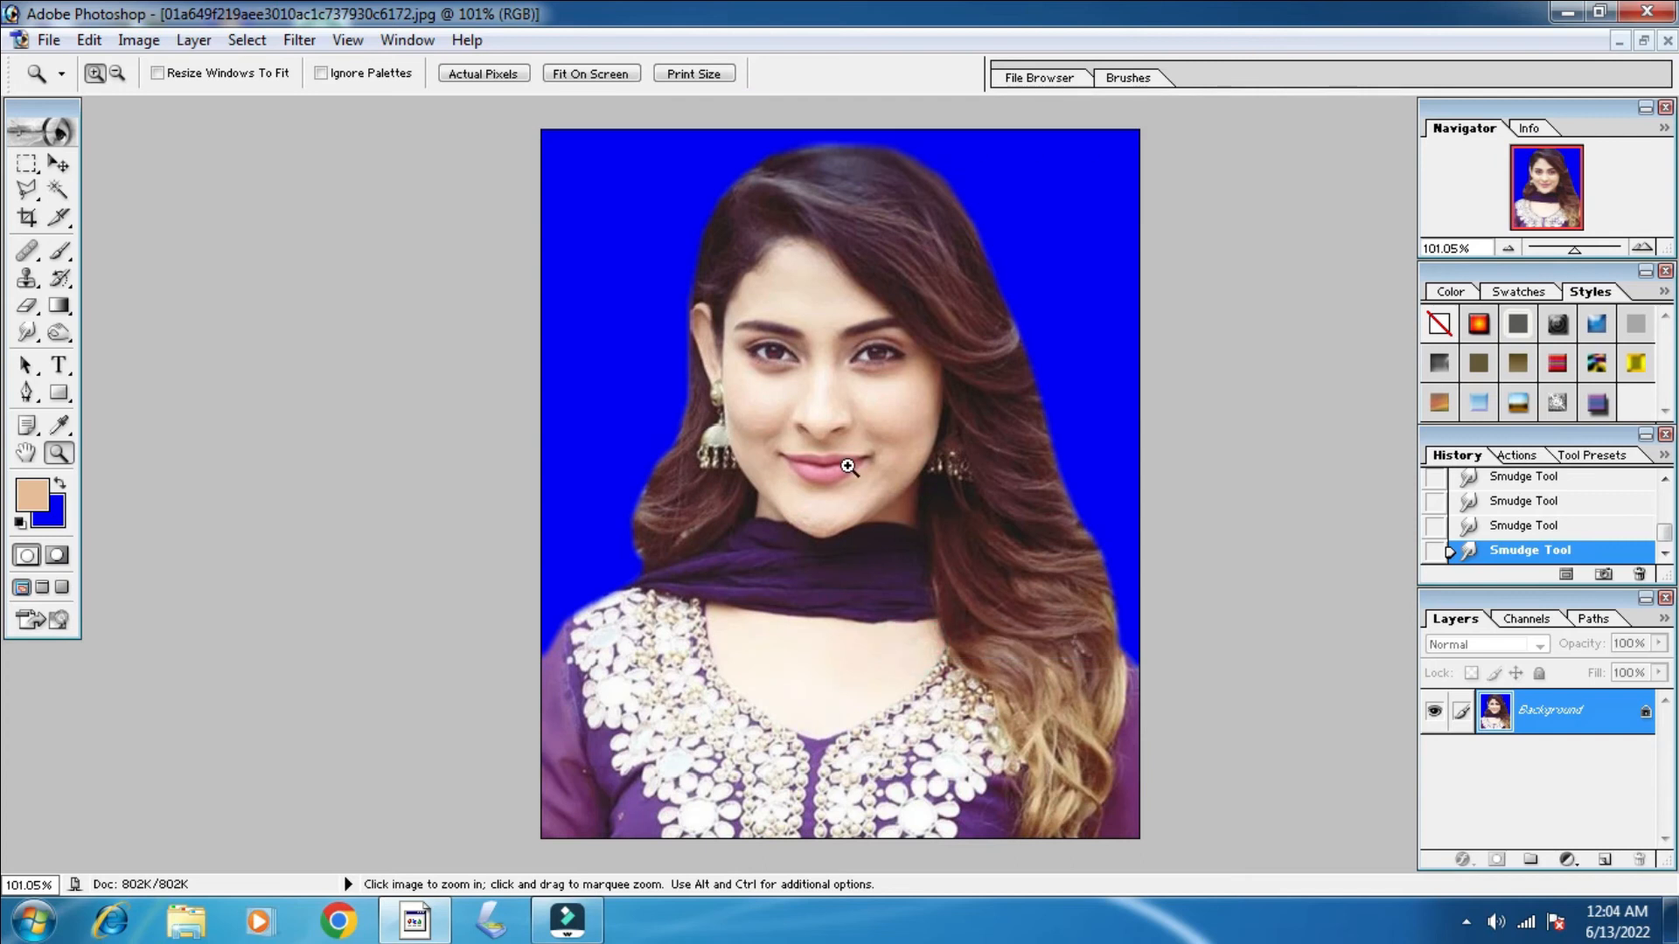
{"action": "left_click", "coordinate": [850, 469]}
{"action": "left_click", "coordinate": [954, 519]}
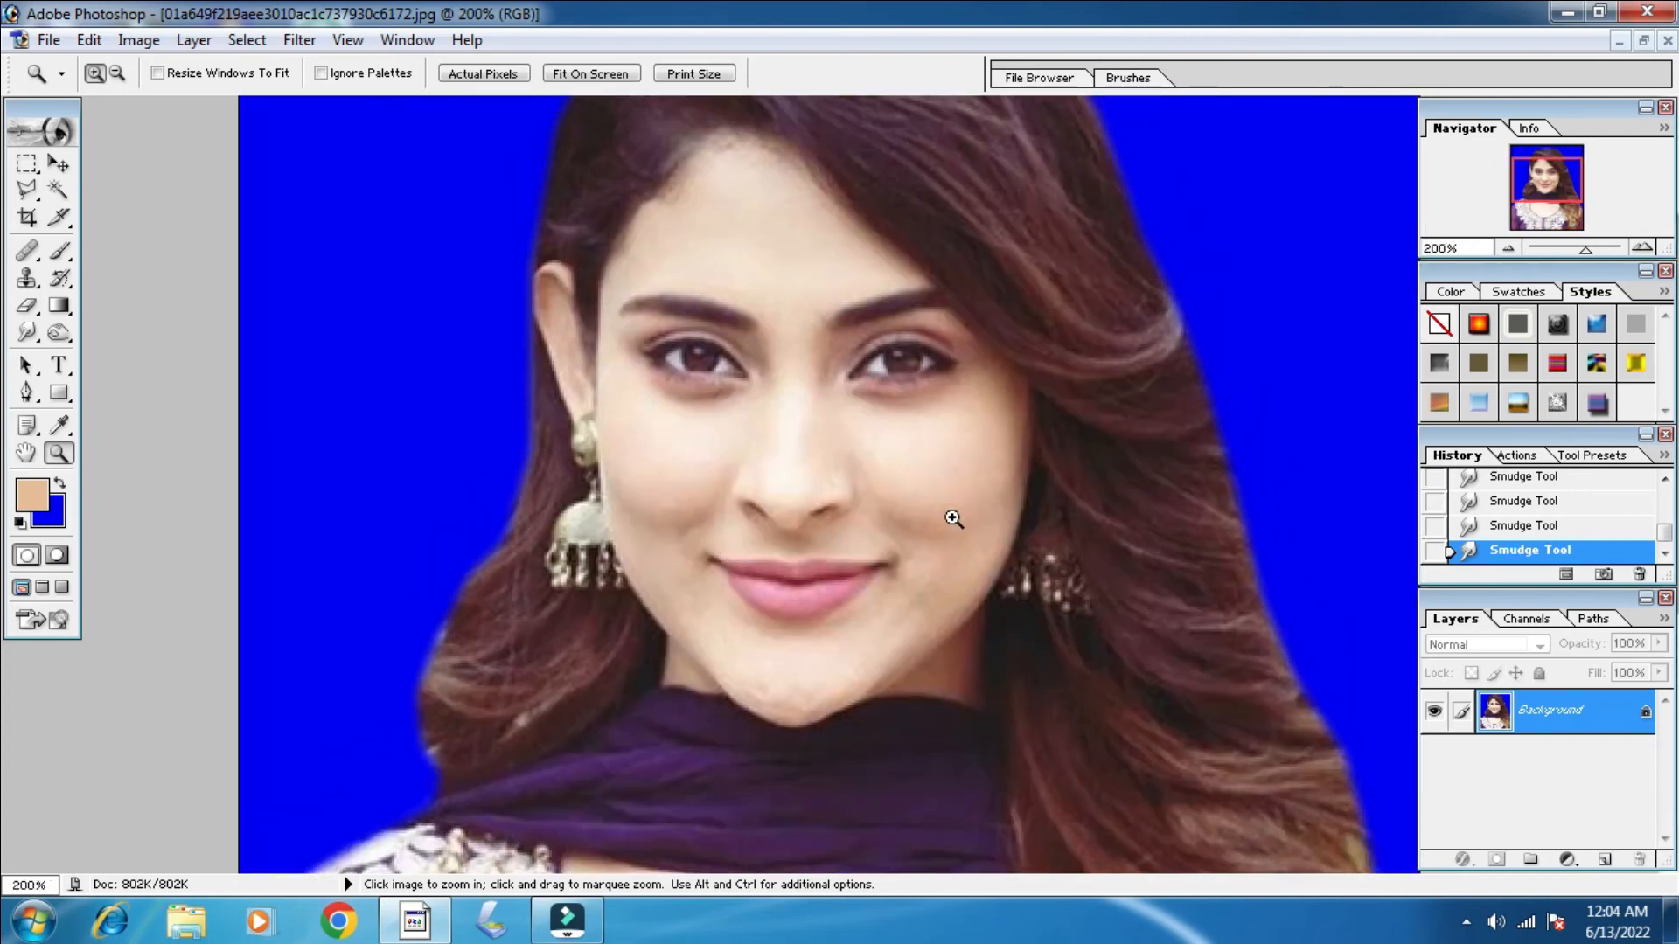
Open the Imagenomic Noiseware Professional filter, set the luminance and color noise levels to +11, and compare the preview with the original.
{"action": "left_click", "coordinate": [296, 40]}
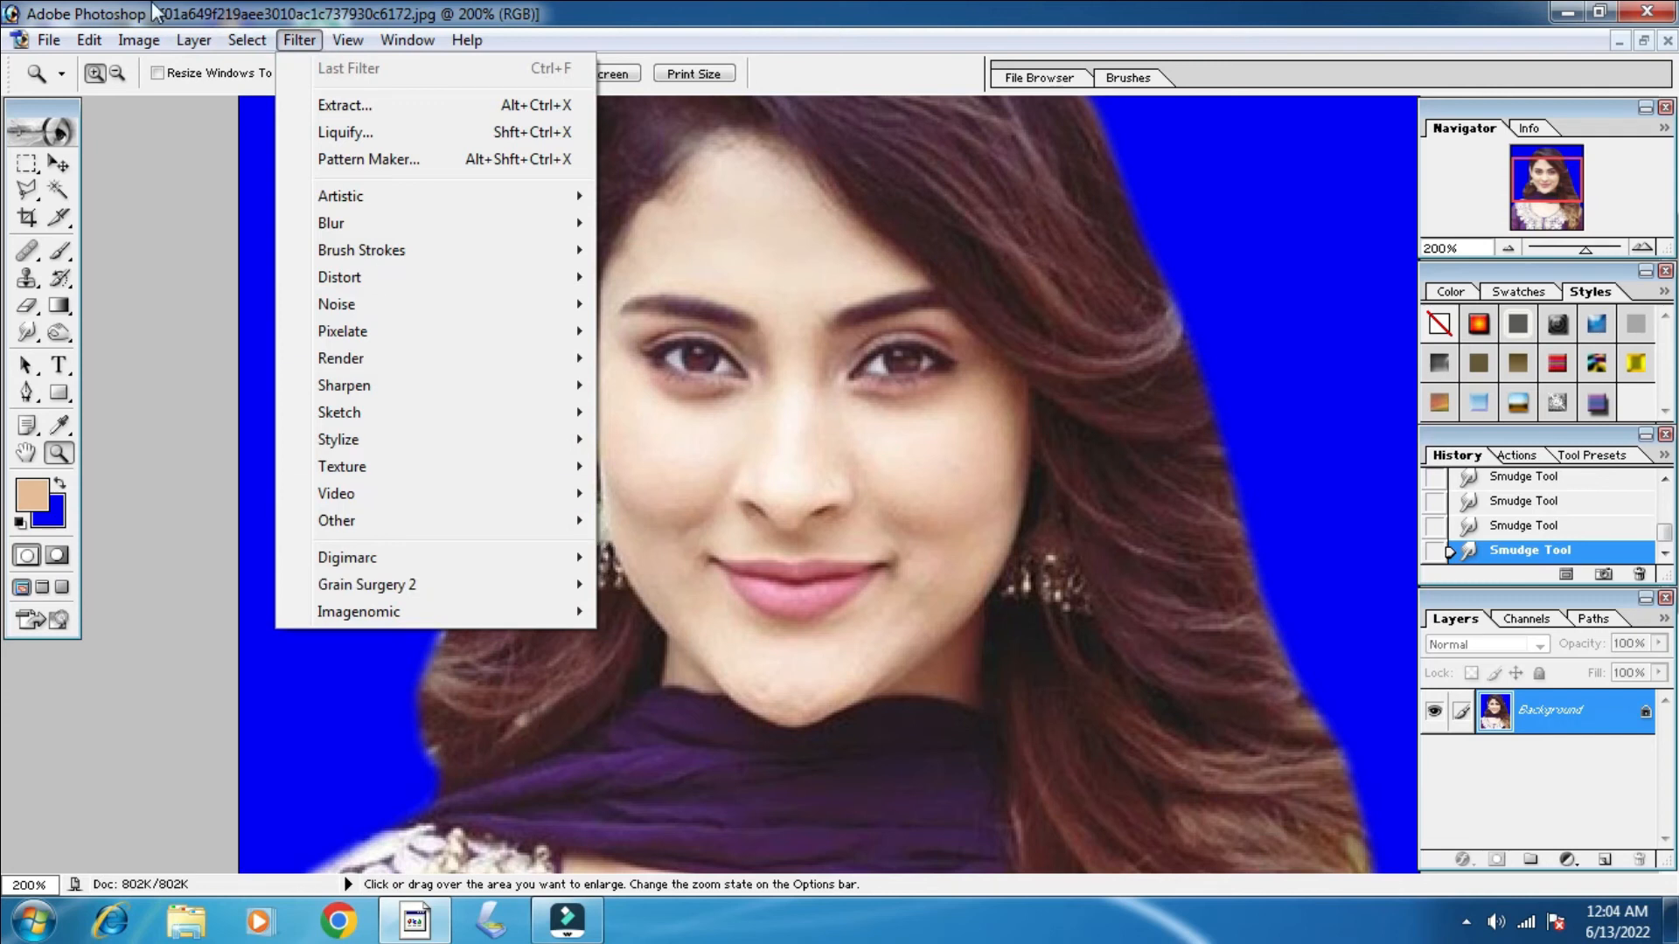
{"action": "left_click", "coordinate": [296, 40]}
{"action": "left_click", "coordinate": [297, 40]}
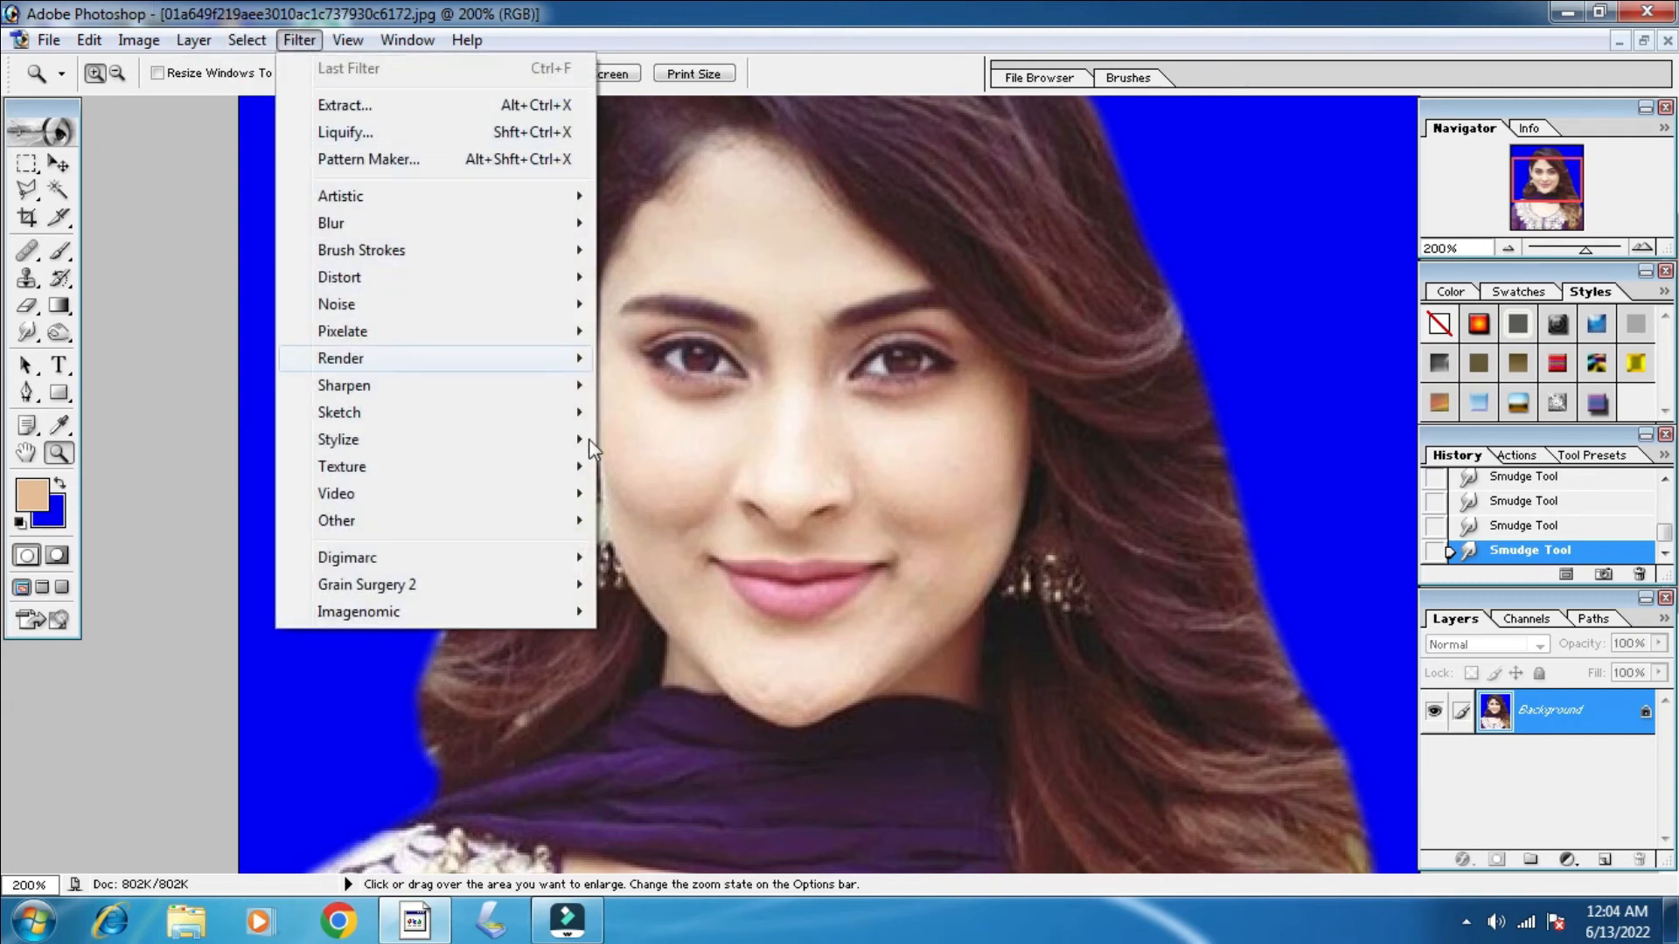
{"action": "left_click", "coordinate": [389, 616]}
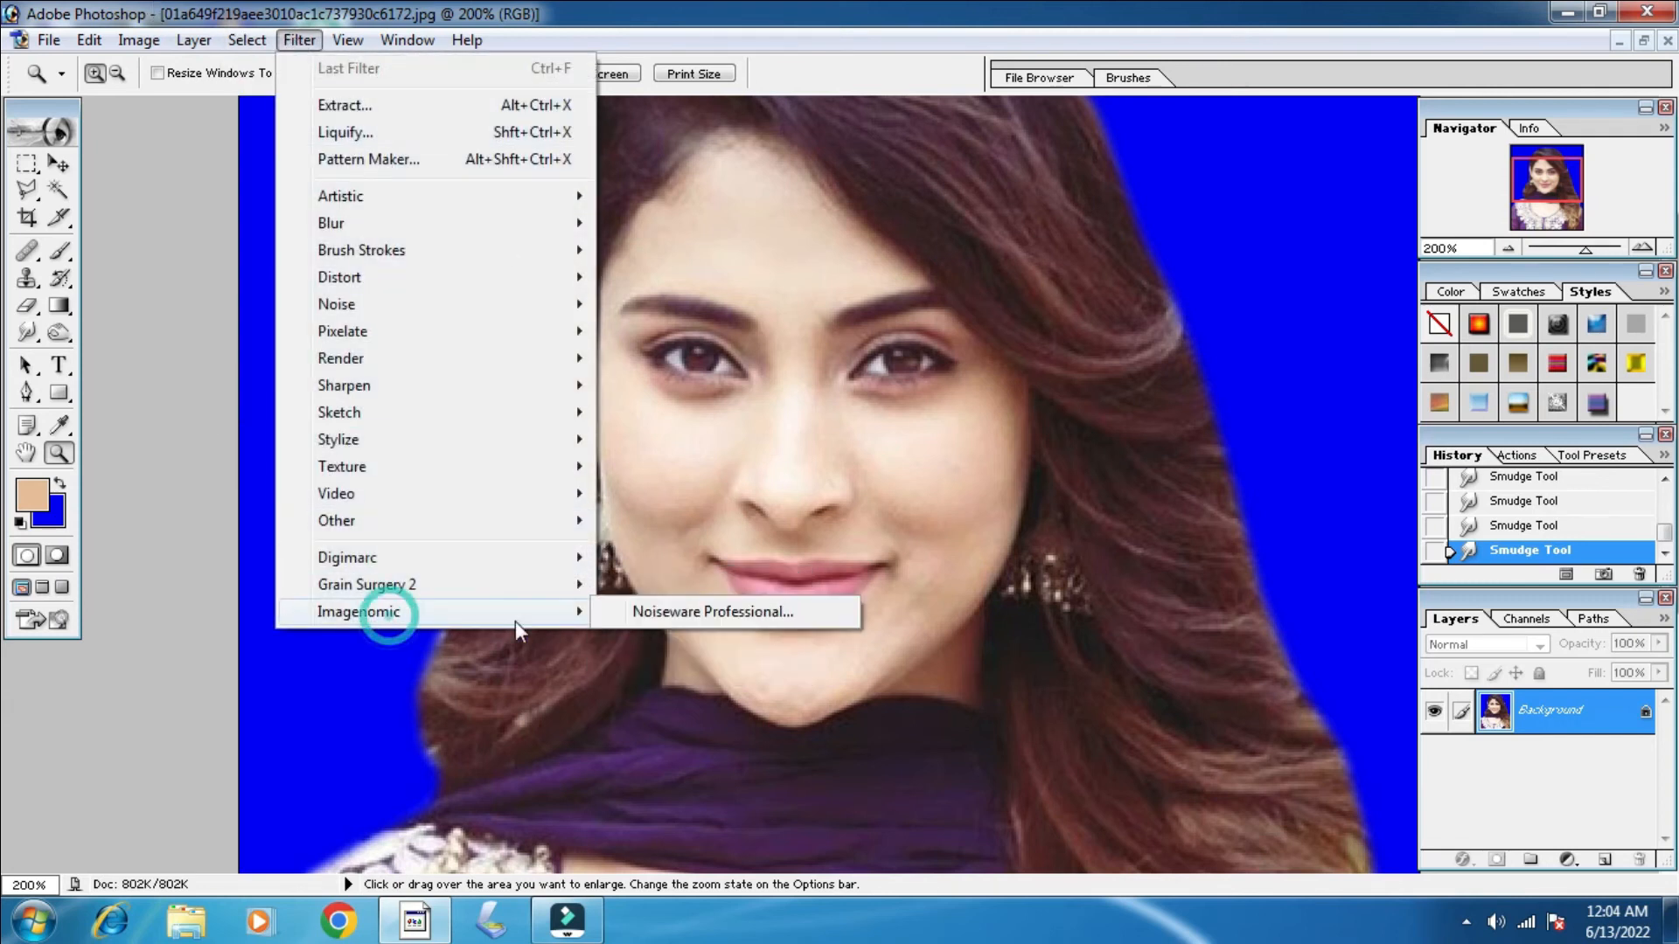
{"action": "left_click", "coordinate": [740, 613]}
{"action": "left_click", "coordinate": [829, 443]}
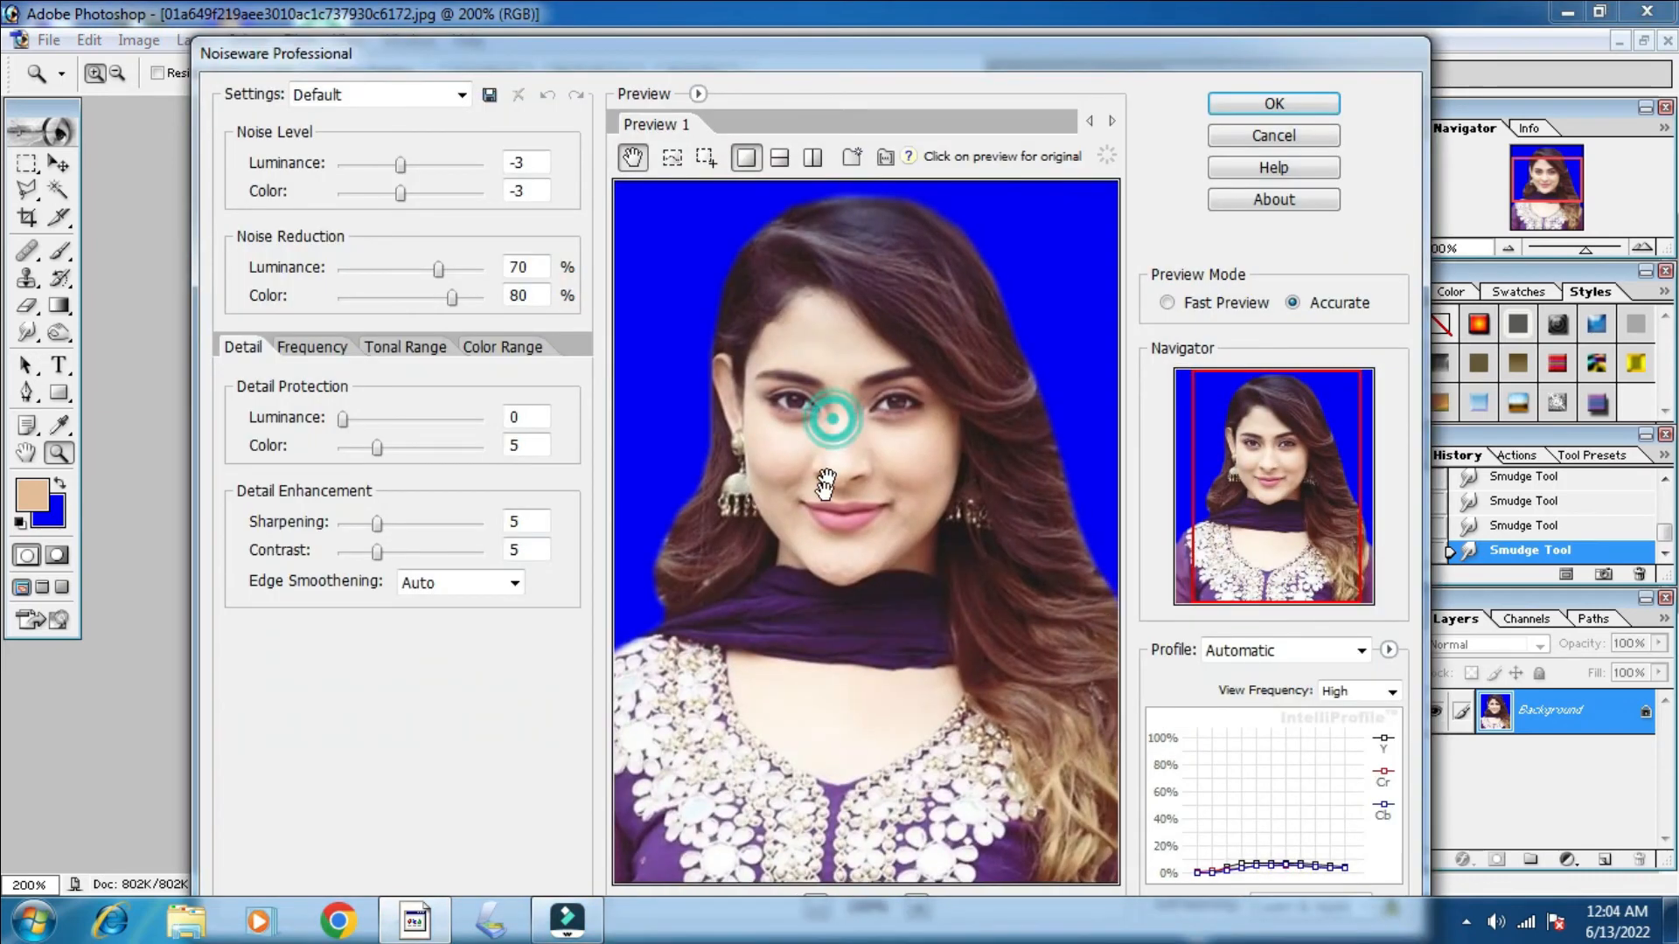
{"action": "left_click", "coordinate": [446, 193]}
{"action": "left_click", "coordinate": [822, 417]}
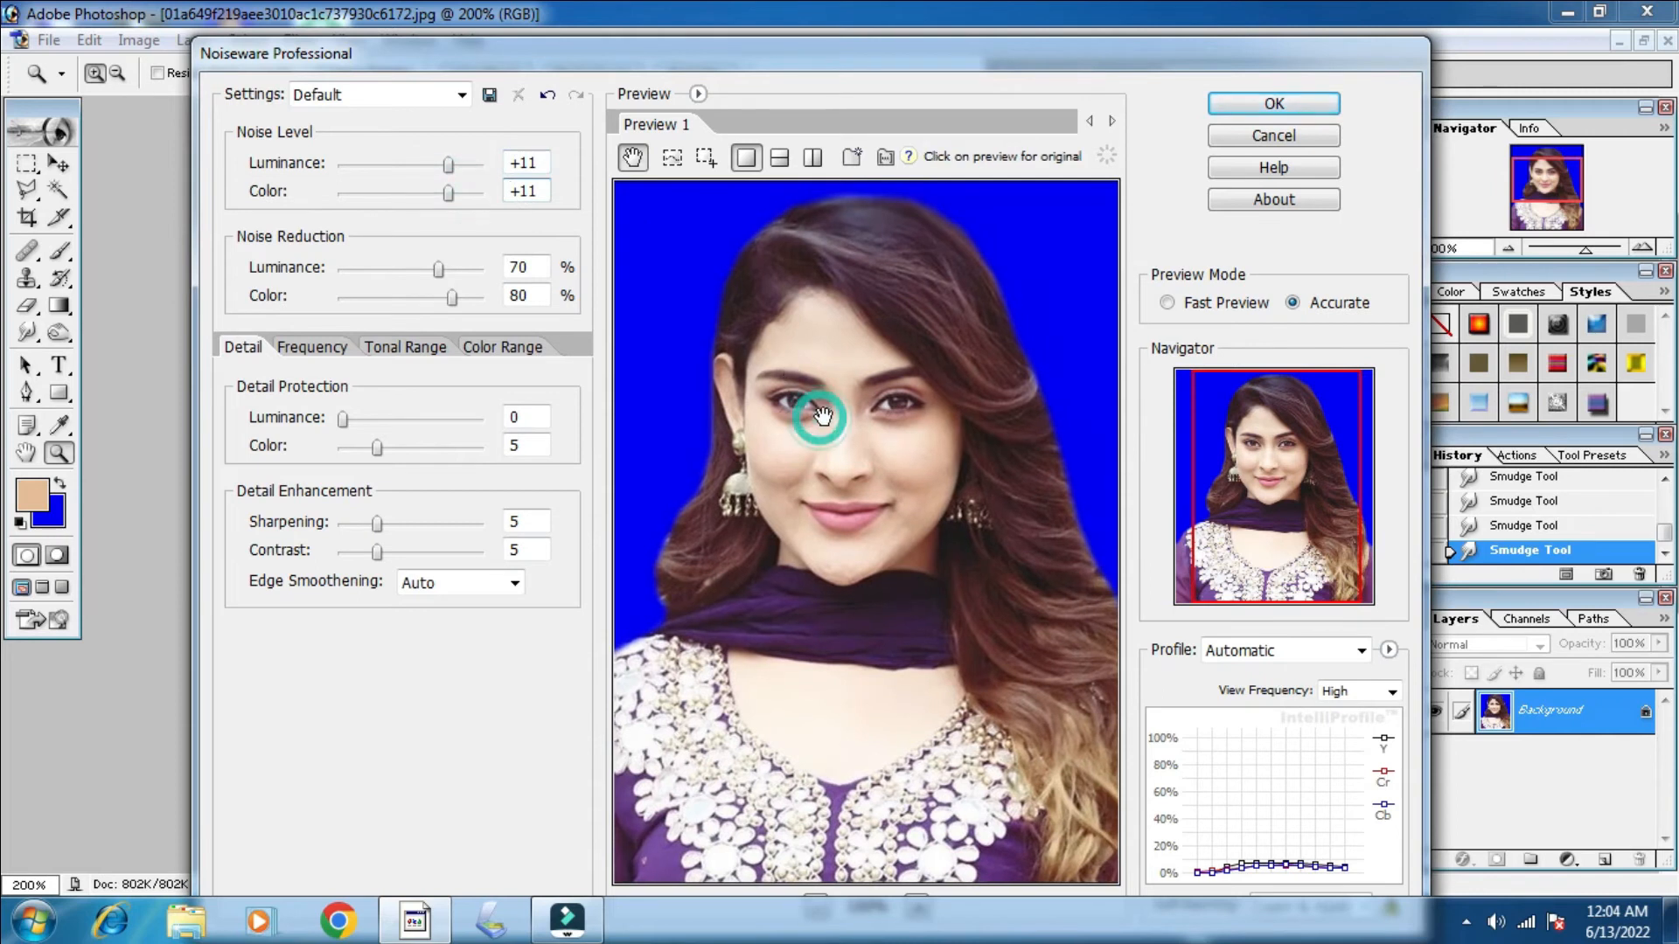
Set the luminance and color noise levels to +16, apply the Noiseware filter, and fit the whole portrait on screen.
{"action": "left_click_drag", "start_coordinate": [822, 417], "coordinate": [845, 411]}
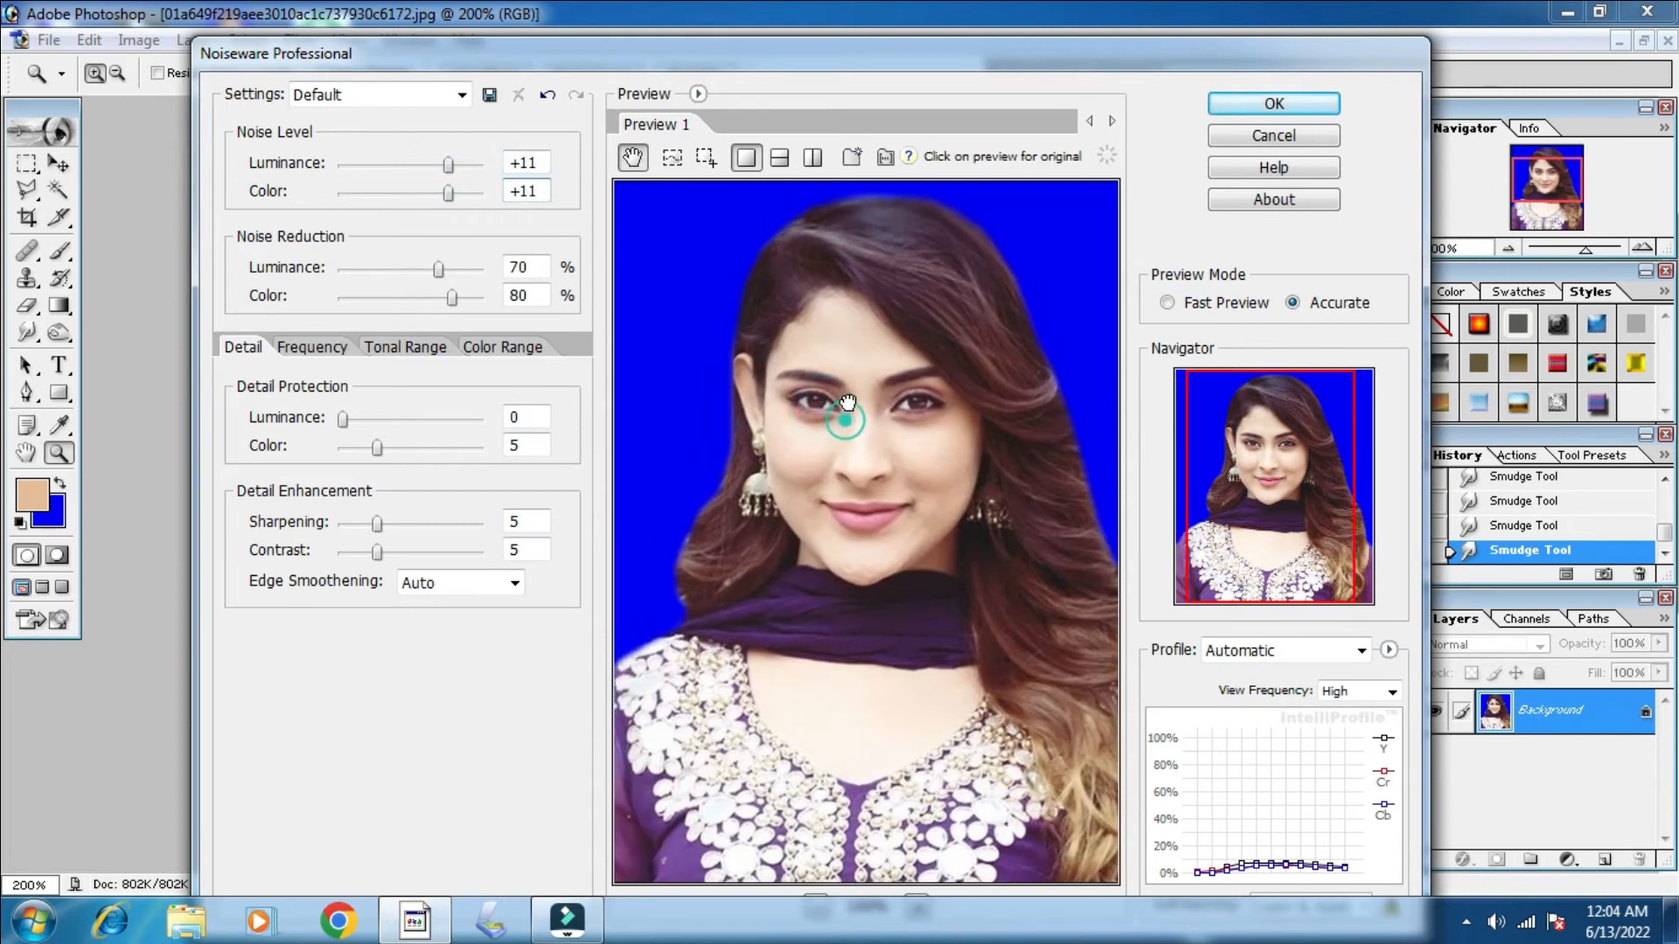
{"action": "left_click", "coordinate": [467, 192]}
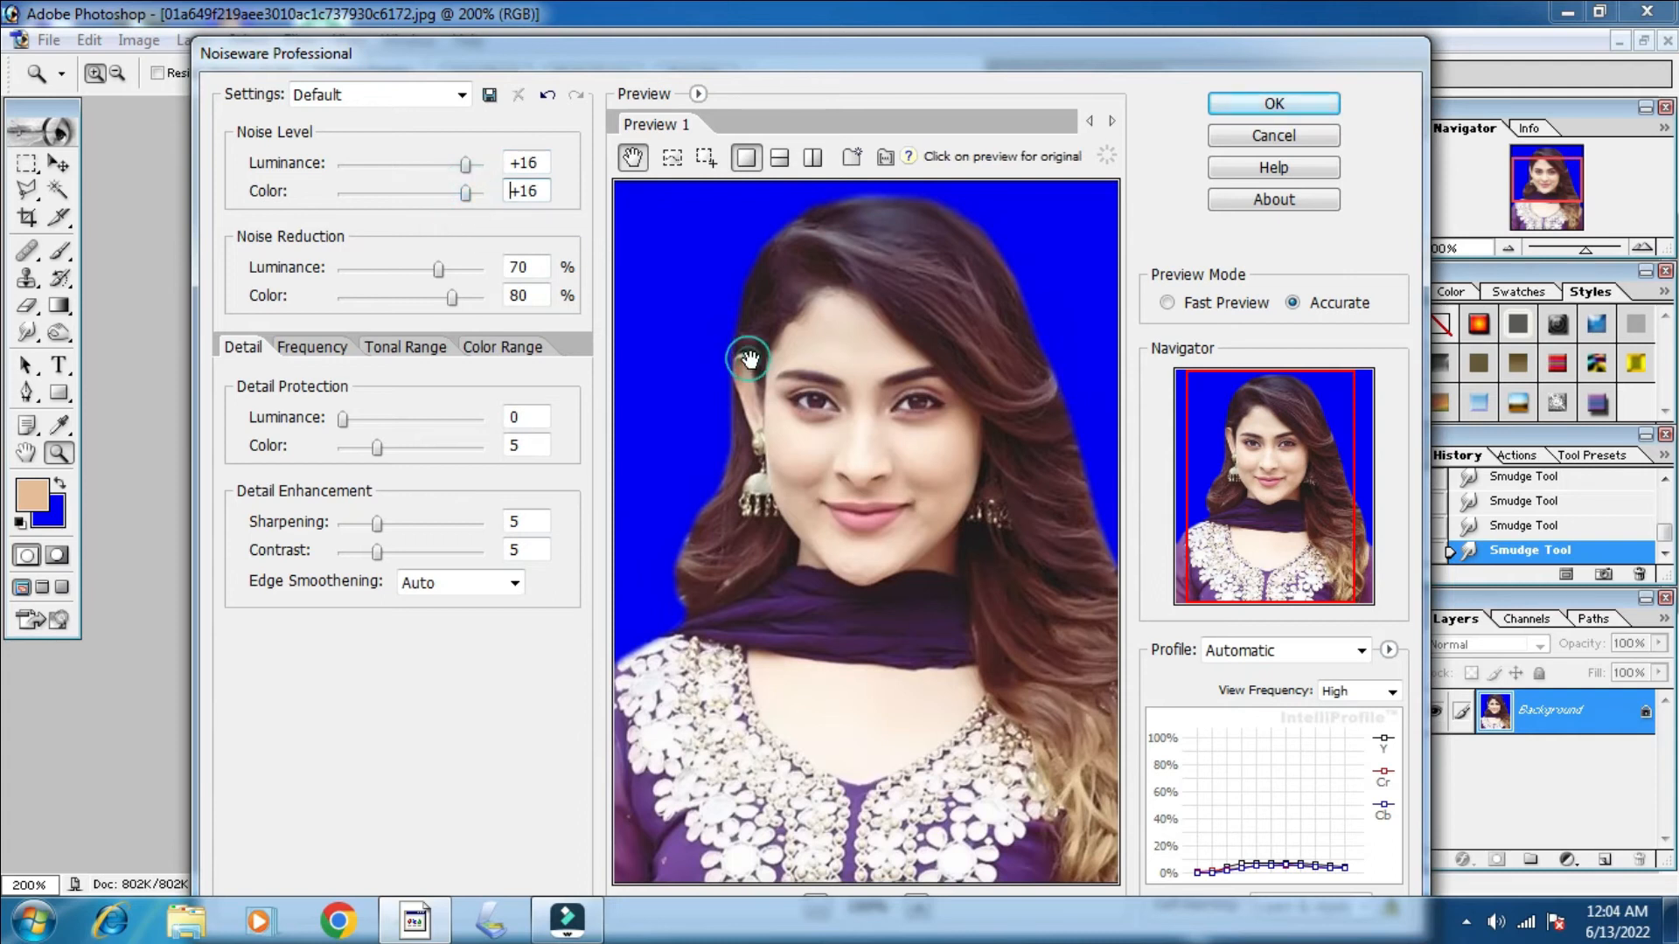
{"action": "left_click", "coordinate": [1285, 101]}
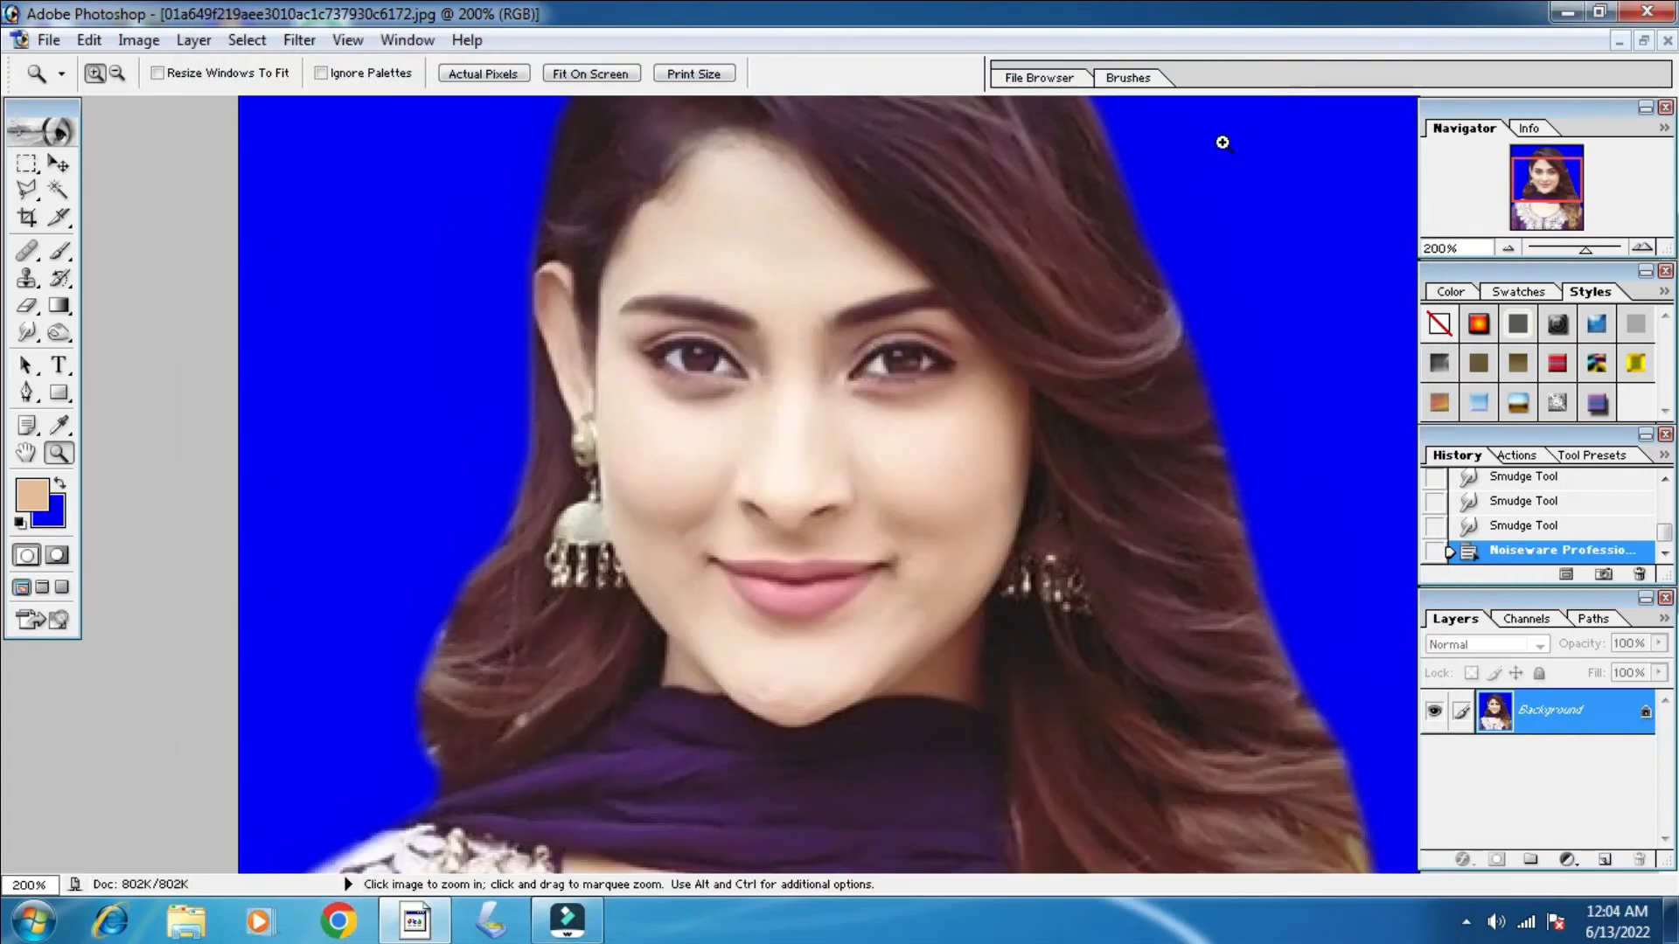
{"action": "right_click", "coordinate": [961, 409]}
{"action": "left_click", "coordinate": [972, 427]}
{"action": "left_click", "coordinate": [828, 437]}
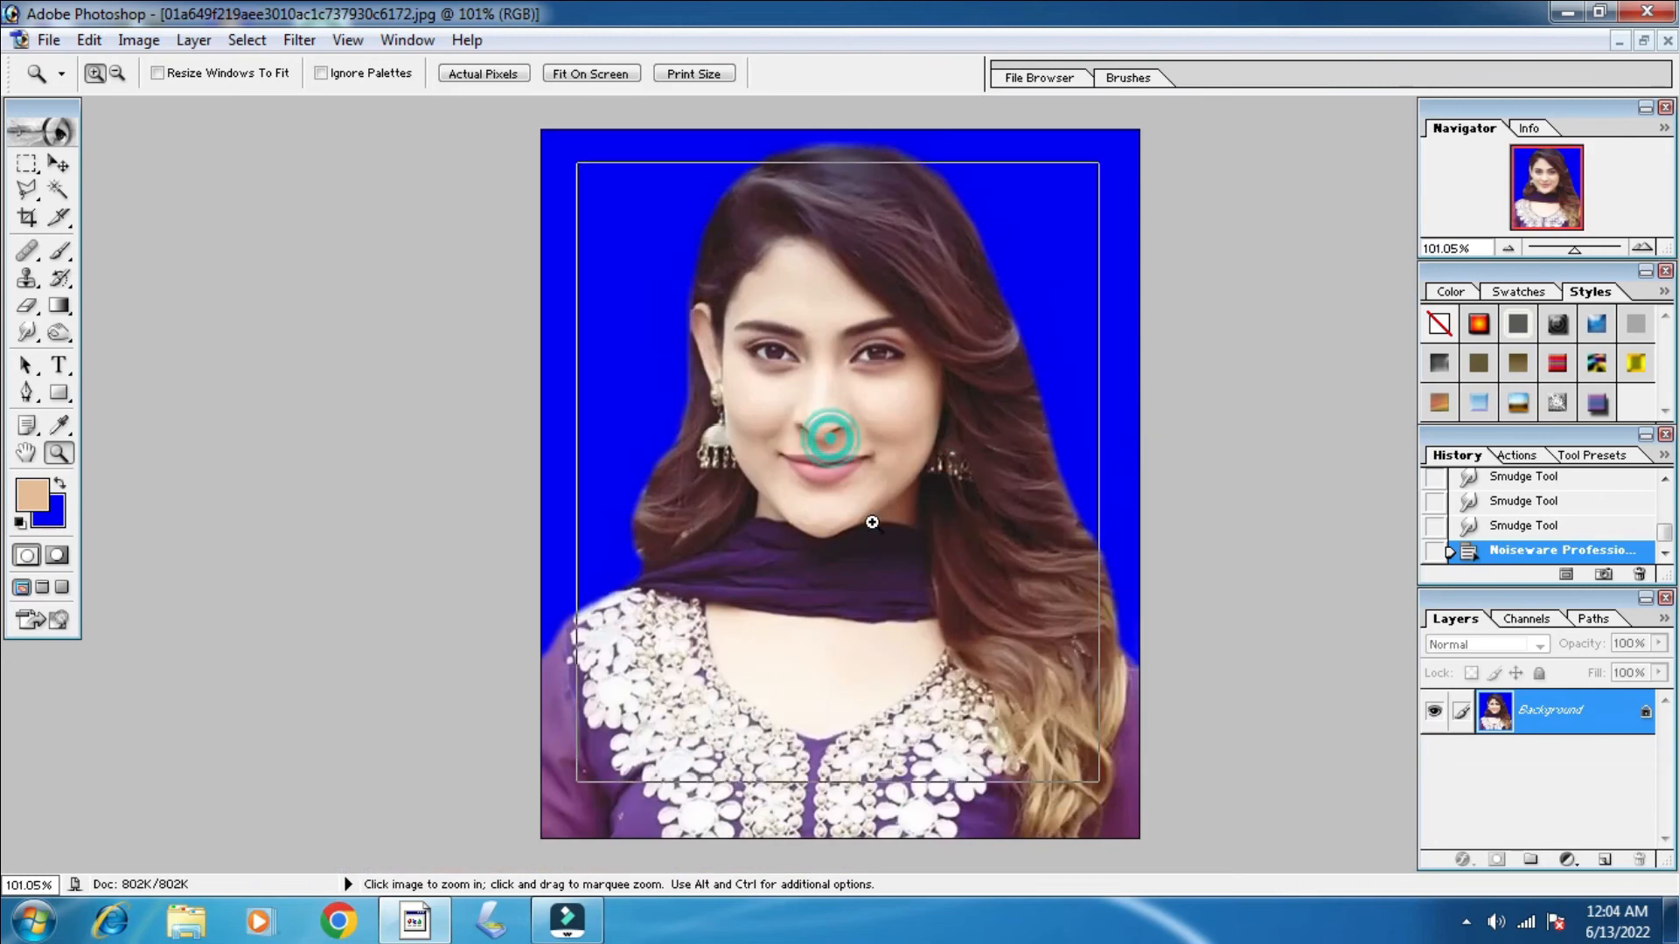
{"action": "right_click", "coordinate": [868, 470]}
{"action": "left_click", "coordinate": [887, 488]}
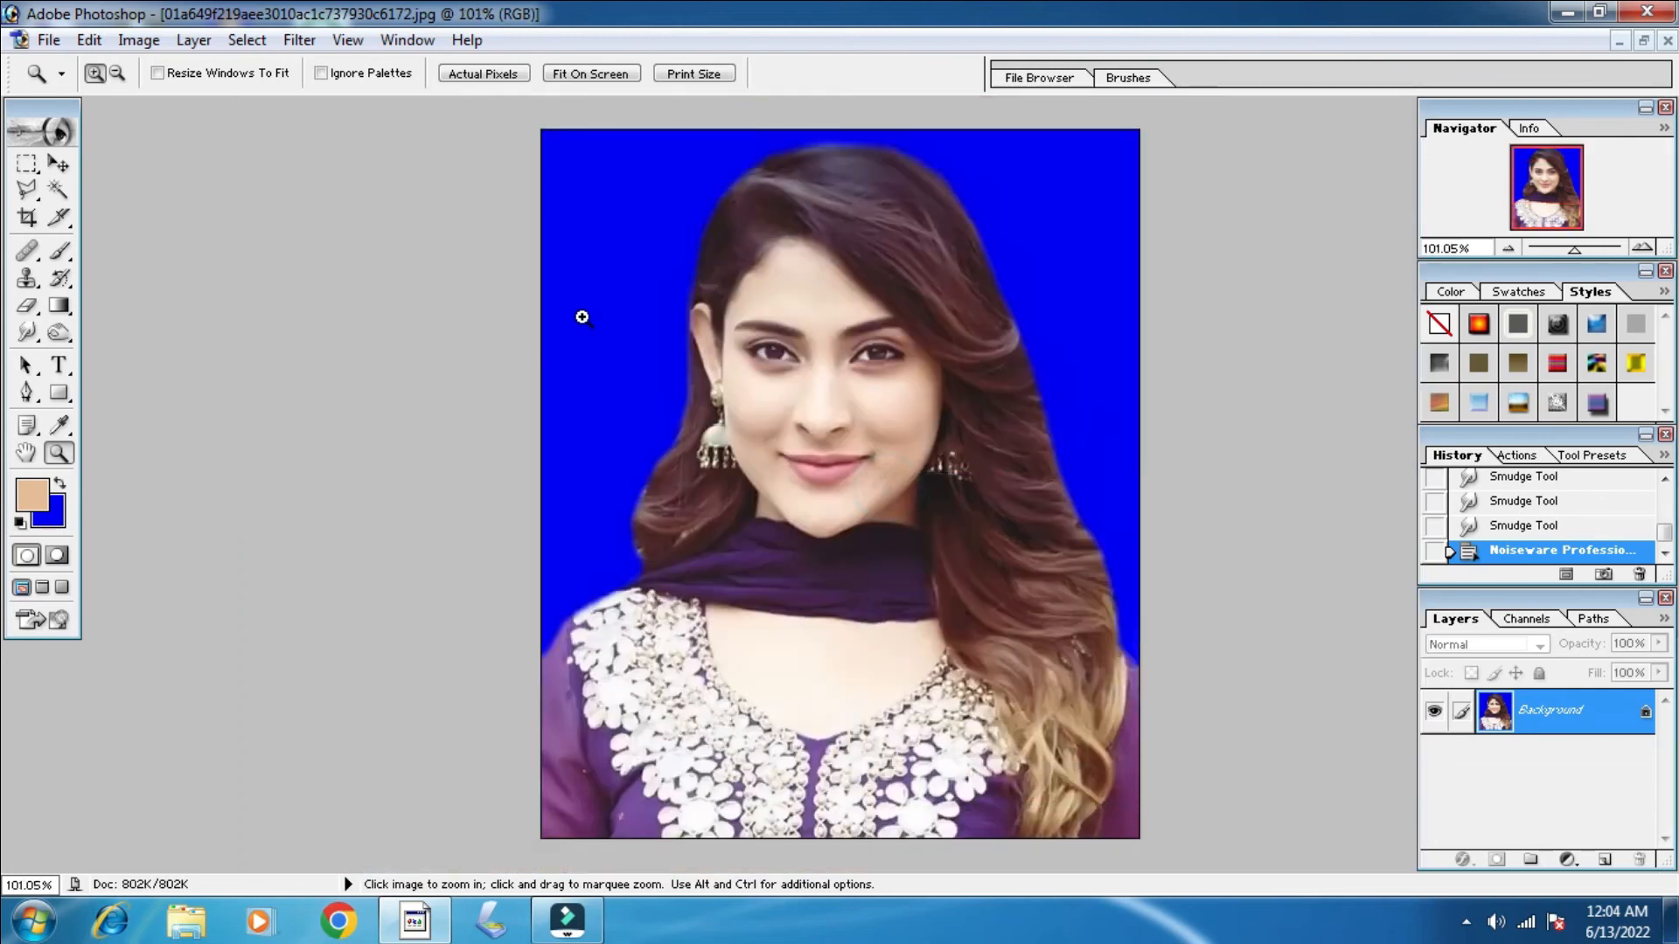
Rotate the canvas 90° counterclockwise twice to turn the portrait upside down.
{"action": "left_click", "coordinate": [138, 44]}
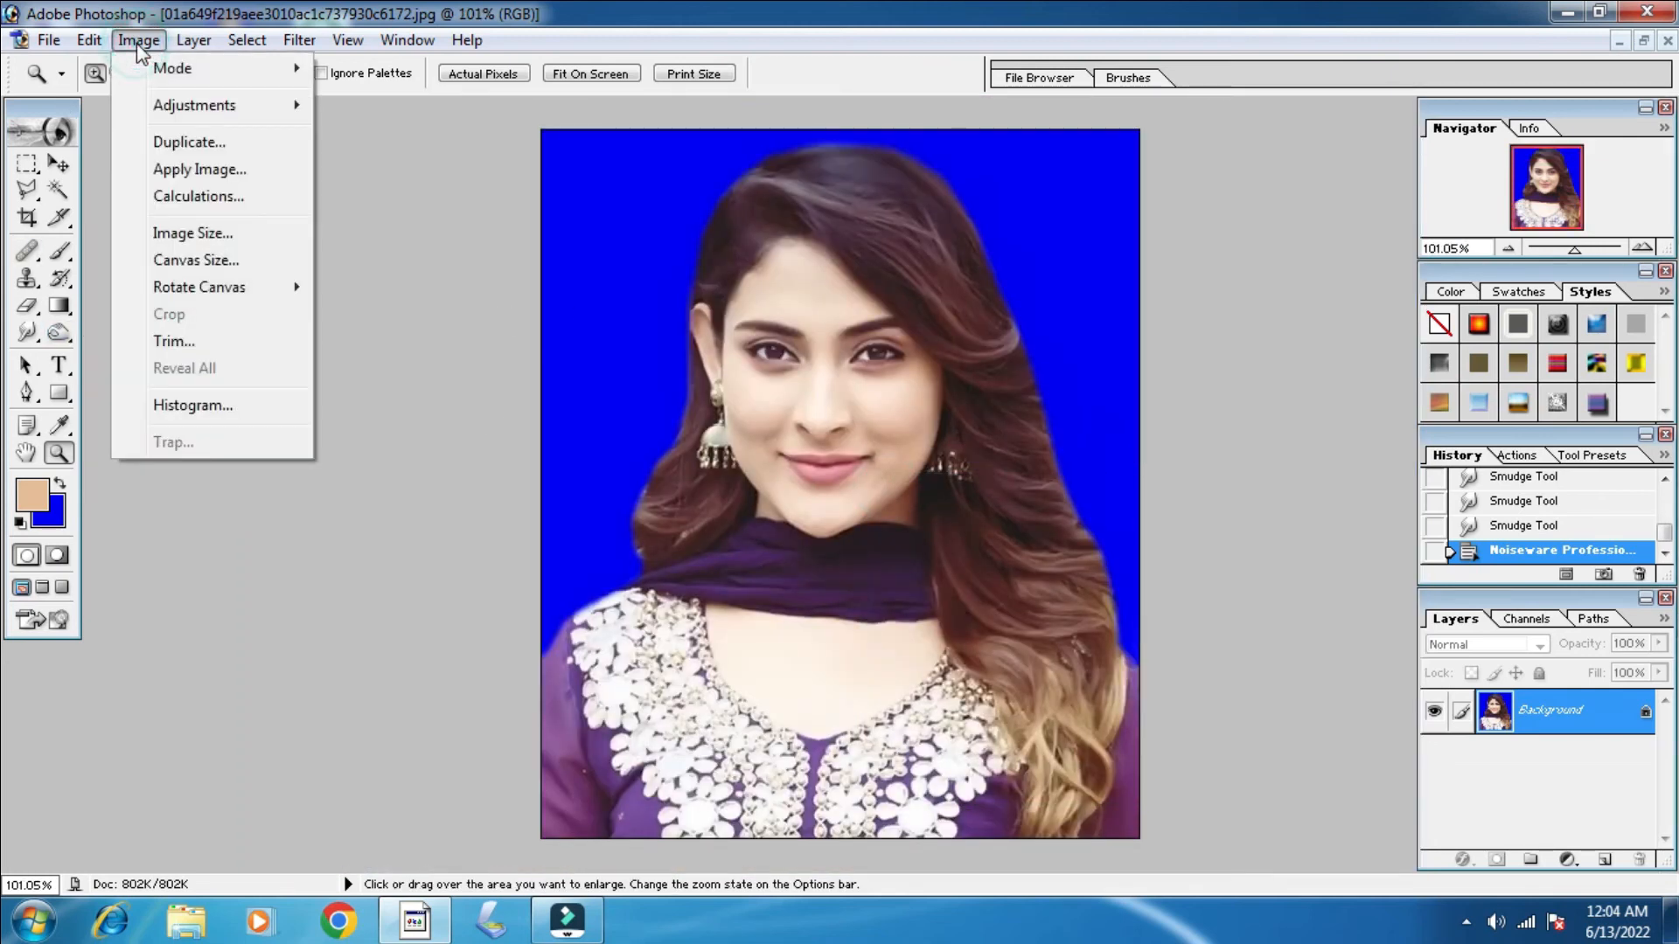
{"action": "left_click", "coordinate": [134, 44]}
{"action": "left_click", "coordinate": [138, 44]}
{"action": "mouse_move", "coordinate": [288, 288]}
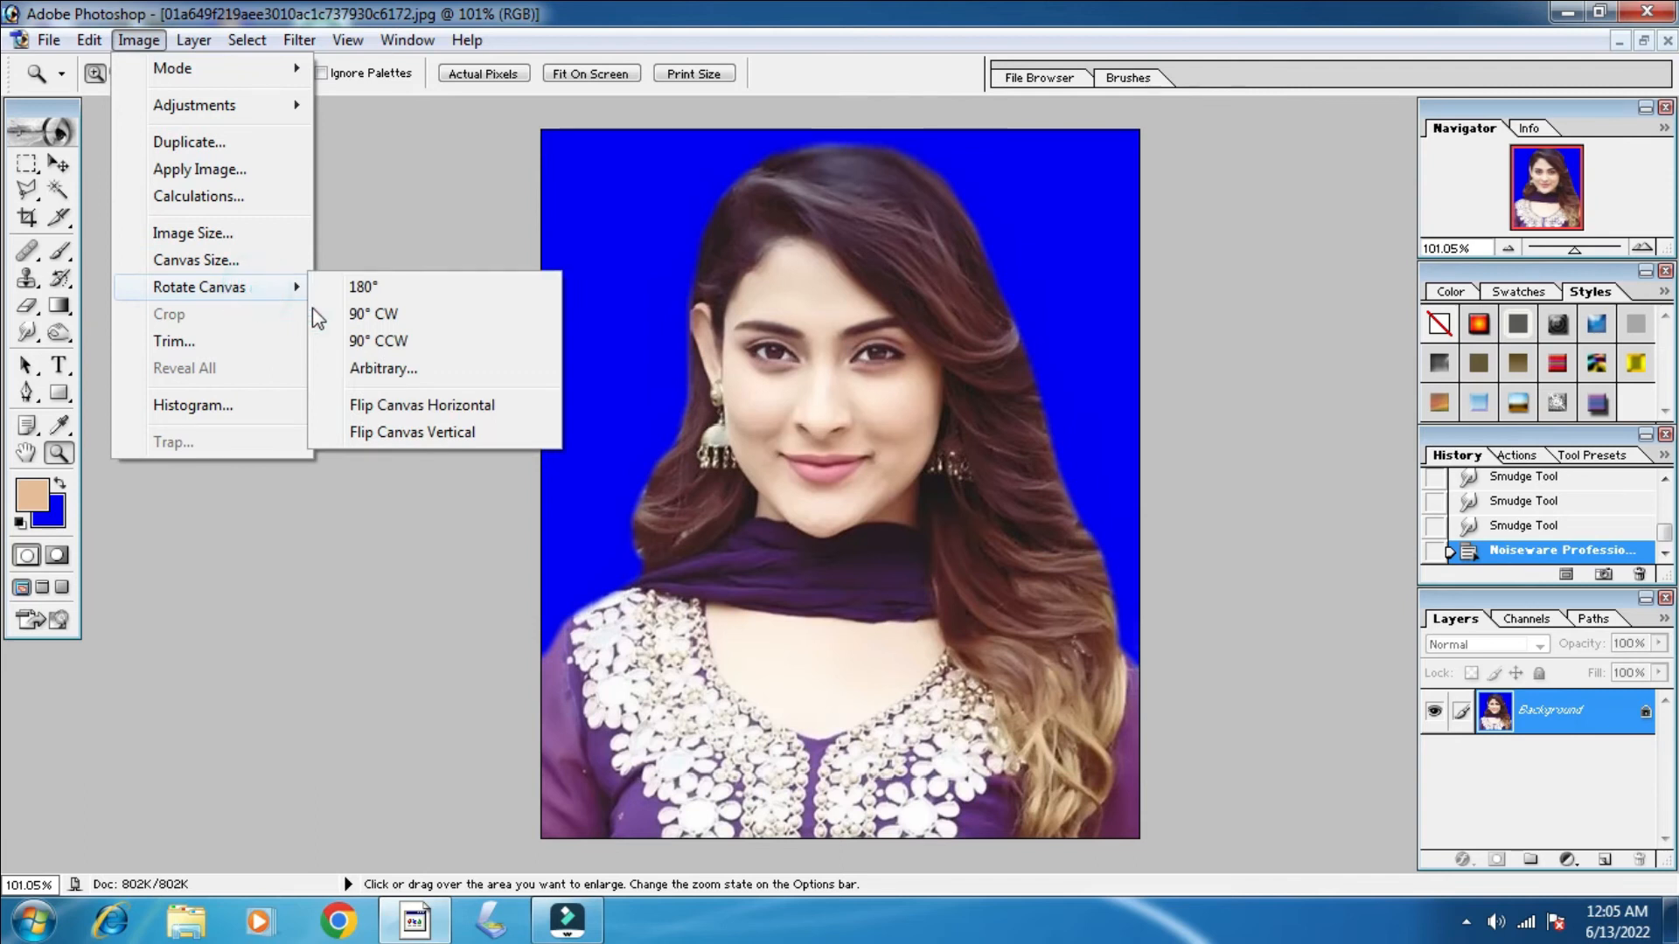
{"action": "left_click", "coordinate": [377, 341]}
{"action": "left_click", "coordinate": [138, 39]}
{"action": "left_click", "coordinate": [206, 289]}
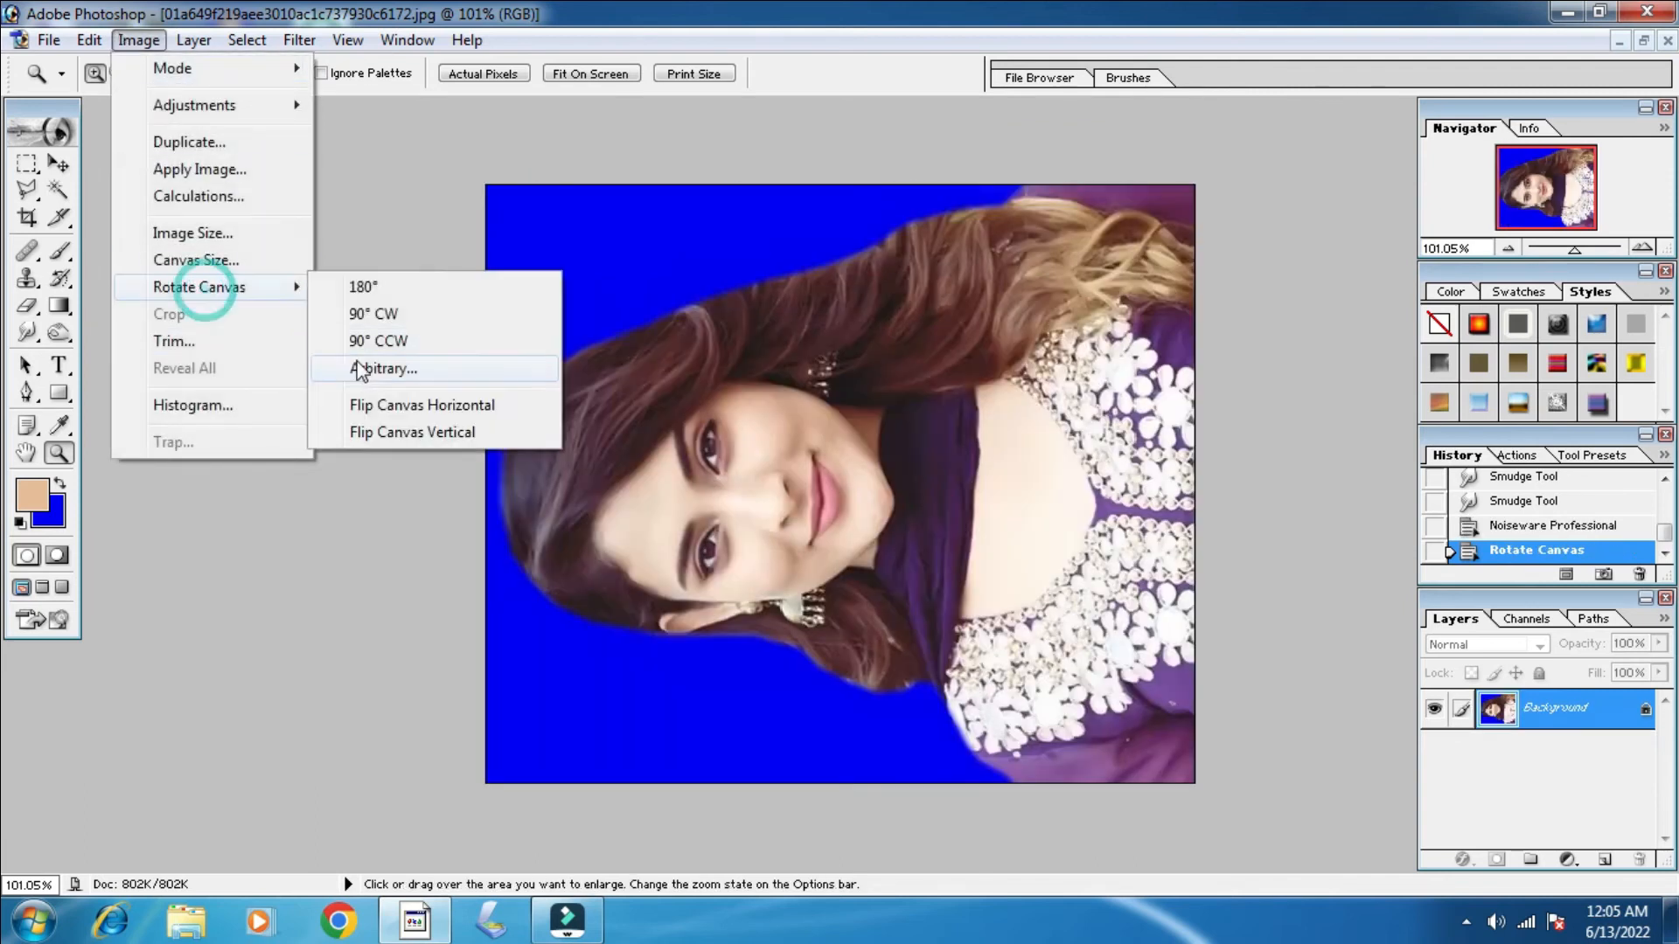
{"action": "left_click", "coordinate": [376, 341]}
Apply the Grain Surgery 2 Remove Grain filter with 42% noise reduction, 3 degraining passes and Multichannel mode.
{"action": "left_click", "coordinate": [299, 39]}
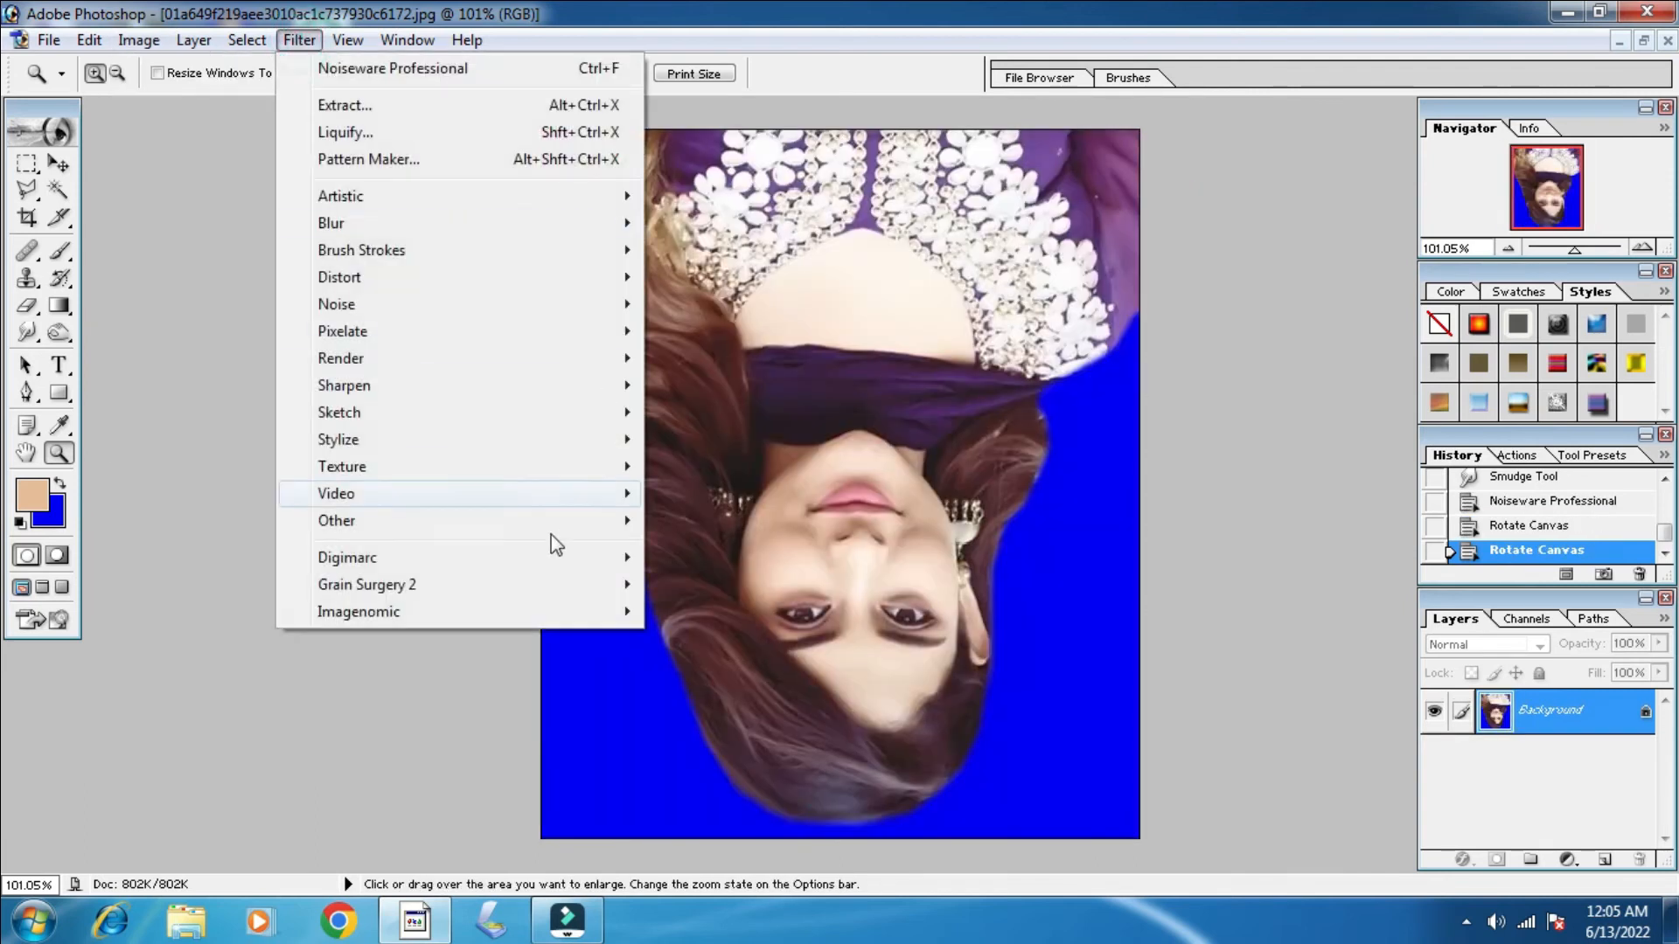
{"action": "mouse_move", "coordinate": [510, 583]}
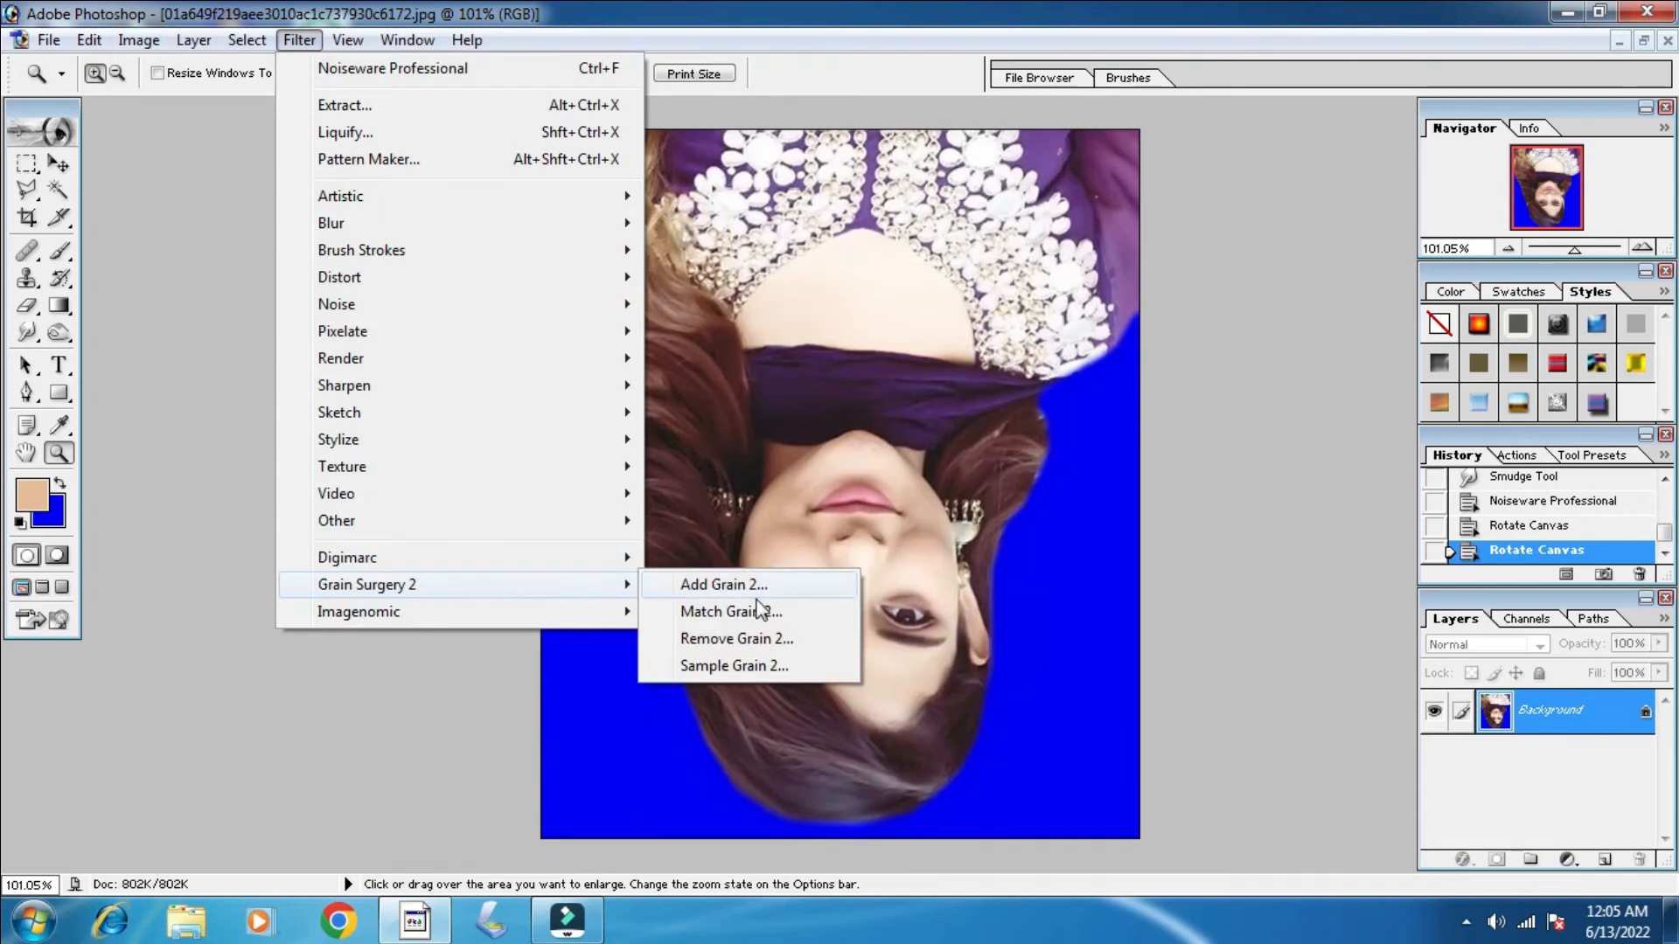
{"action": "left_click", "coordinate": [746, 639]}
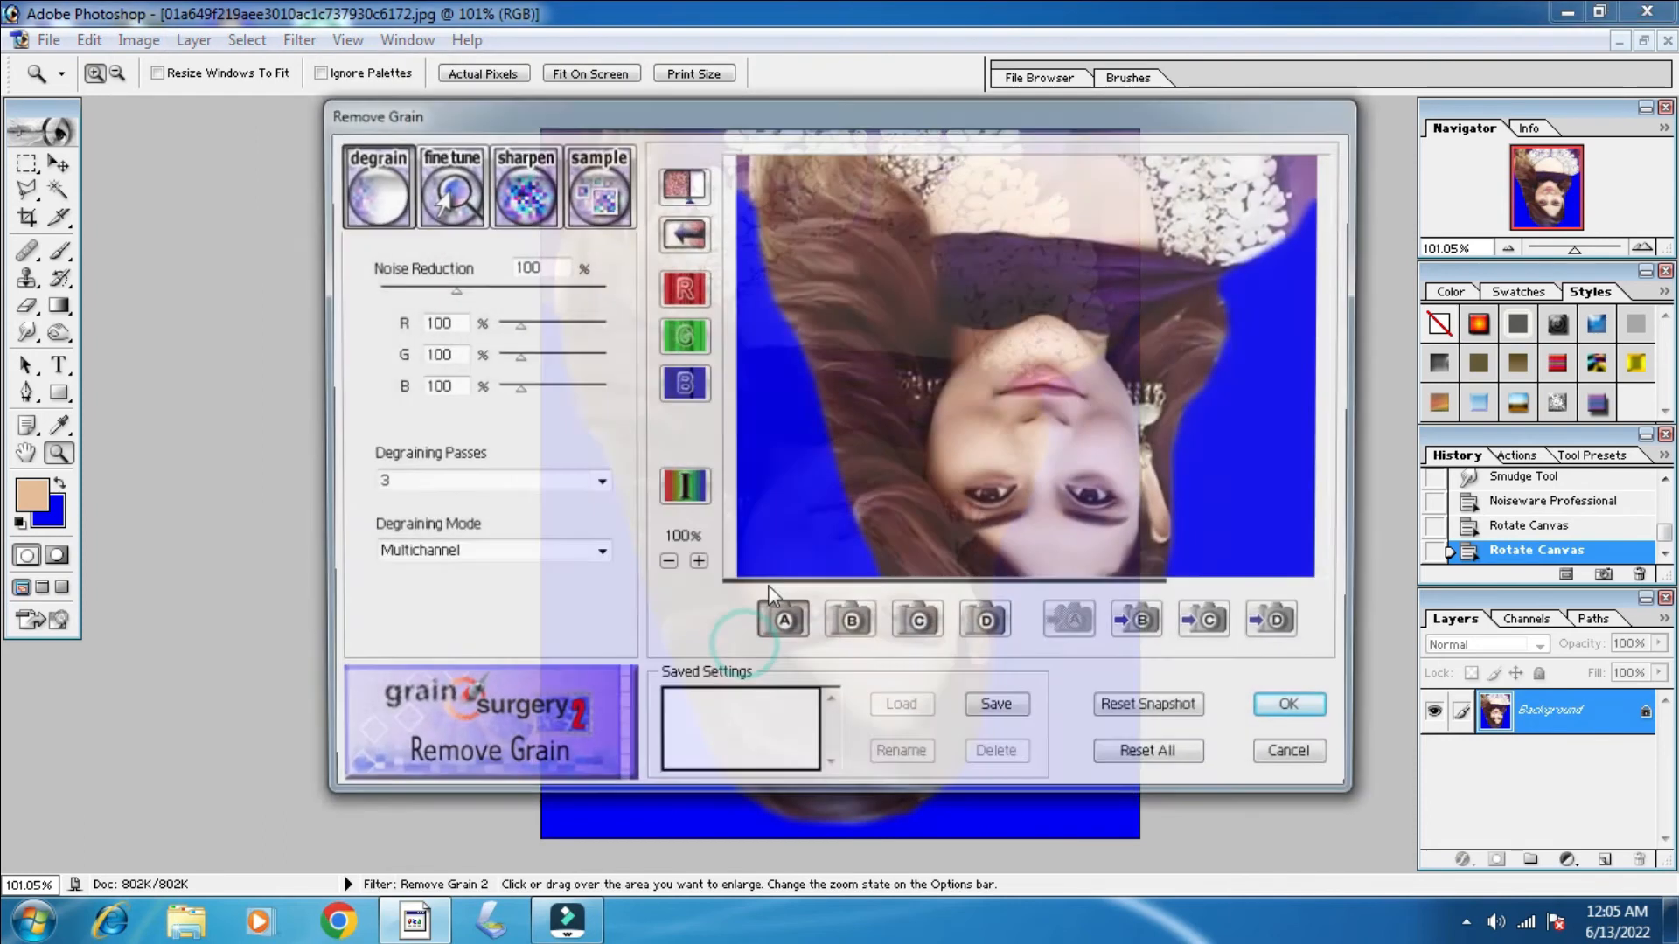
{"action": "left_click_drag", "start_coordinate": [999, 452], "coordinate": [1000, 469]}
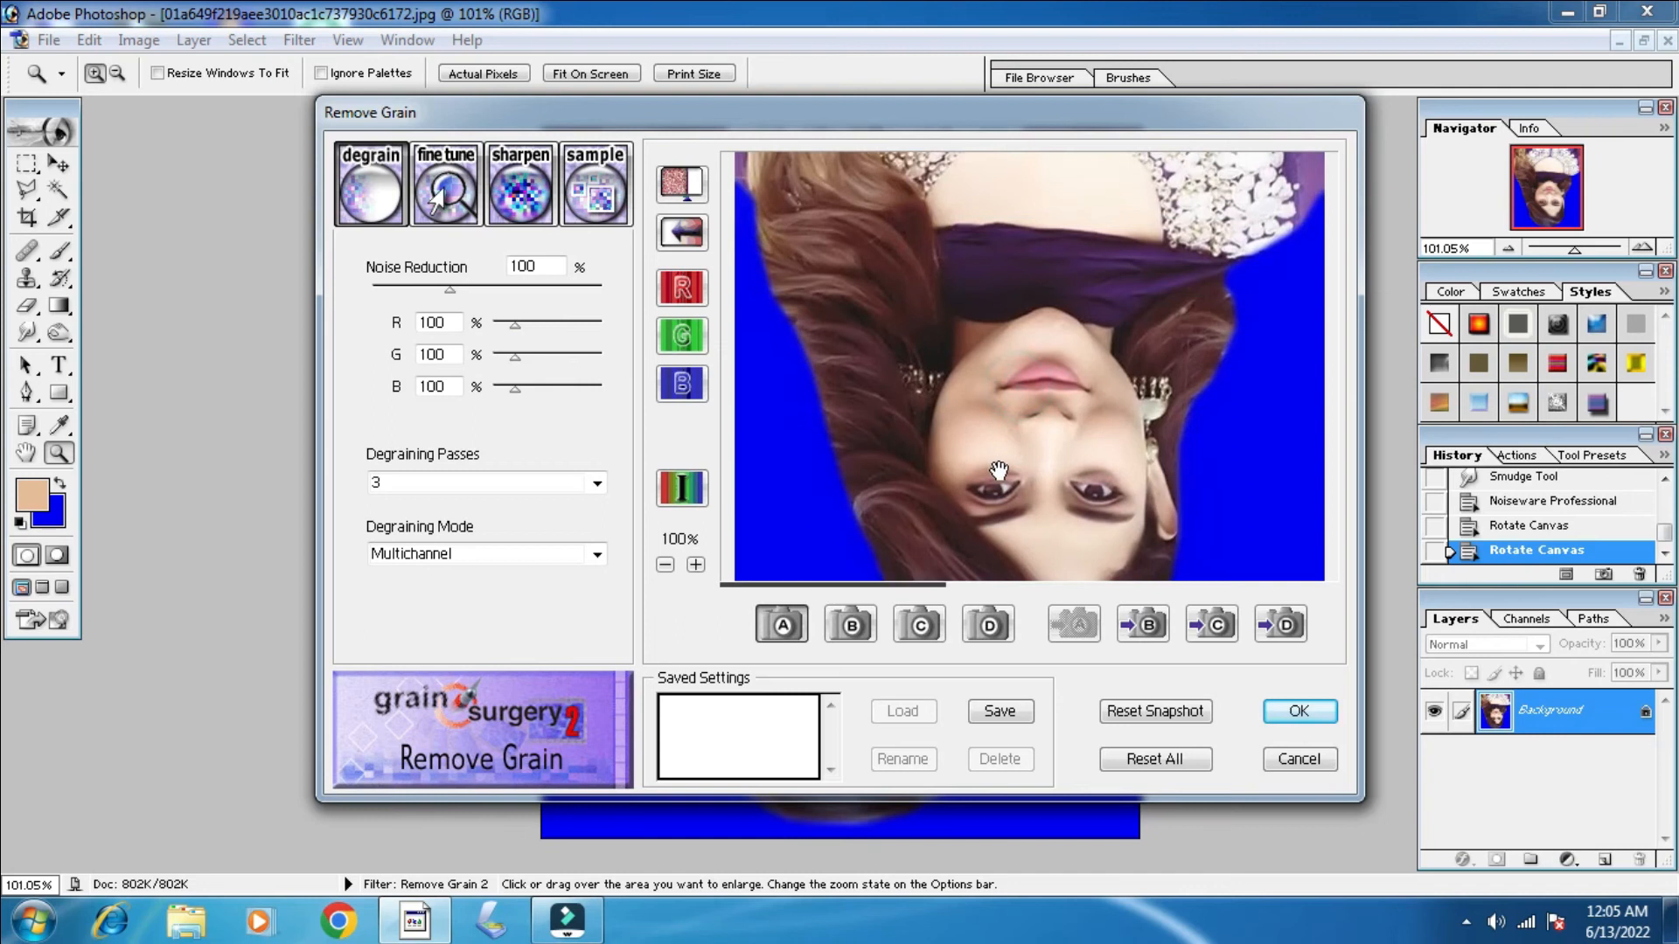
{"action": "left_click", "coordinate": [532, 275]}
{"action": "left_click_drag", "start_coordinate": [557, 291], "coordinate": [845, 385]}
{"action": "mouse_move", "coordinate": [1074, 489]}
{"action": "left_mouse_down"}
{"action": "mouse_move", "coordinate": [1078, 460]}
{"action": "mouse_move", "coordinate": [1057, 521]}
{"action": "mouse_move", "coordinate": [1062, 494]}
{"action": "left_mouse_up"}
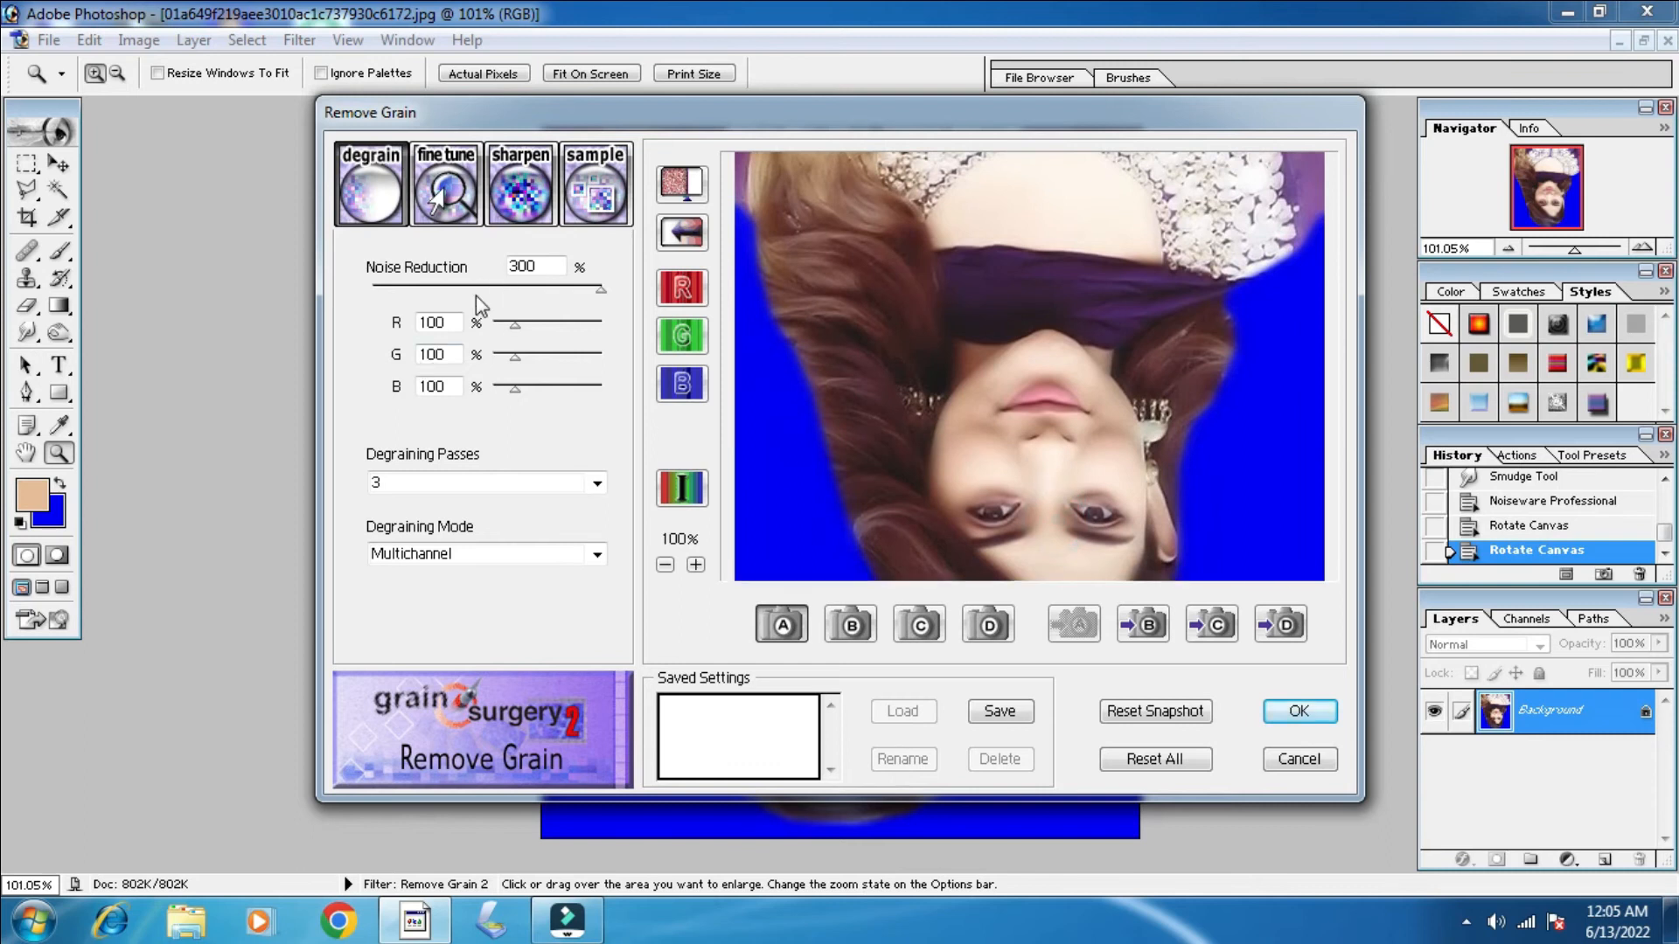
{"action": "left_click_drag", "start_coordinate": [476, 296], "coordinate": [407, 288]}
{"action": "left_click_drag", "start_coordinate": [1019, 388], "coordinate": [1028, 376]}
{"action": "left_click_drag", "start_coordinate": [409, 287], "coordinate": [406, 288]}
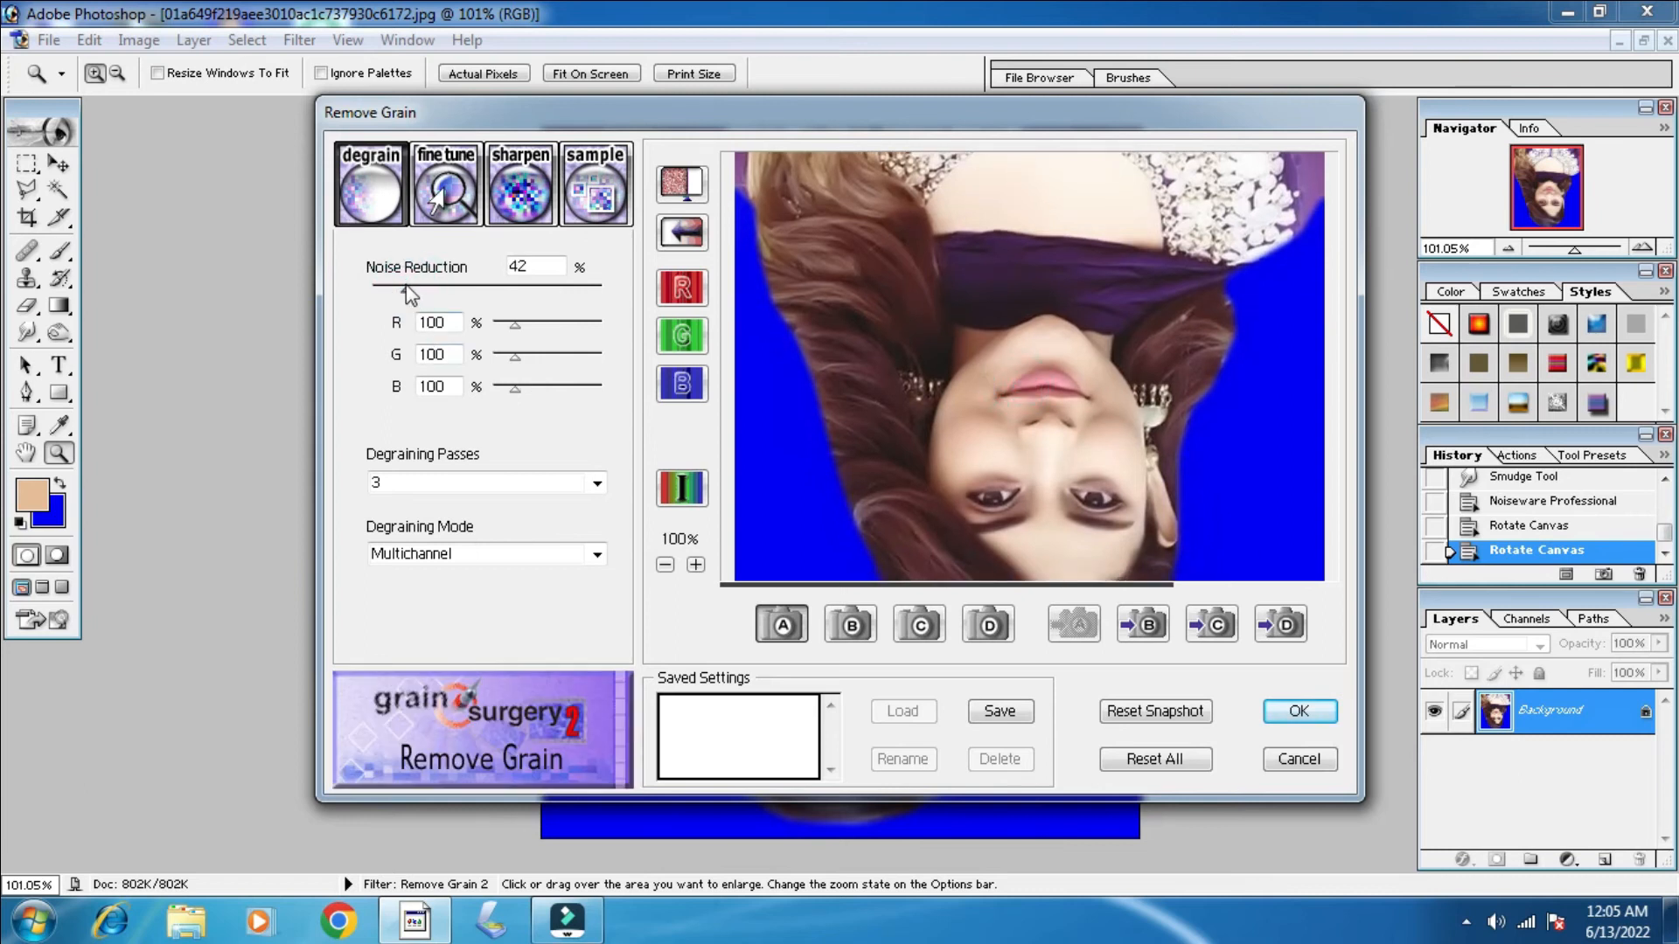
{"action": "left_click", "coordinate": [1299, 713]}
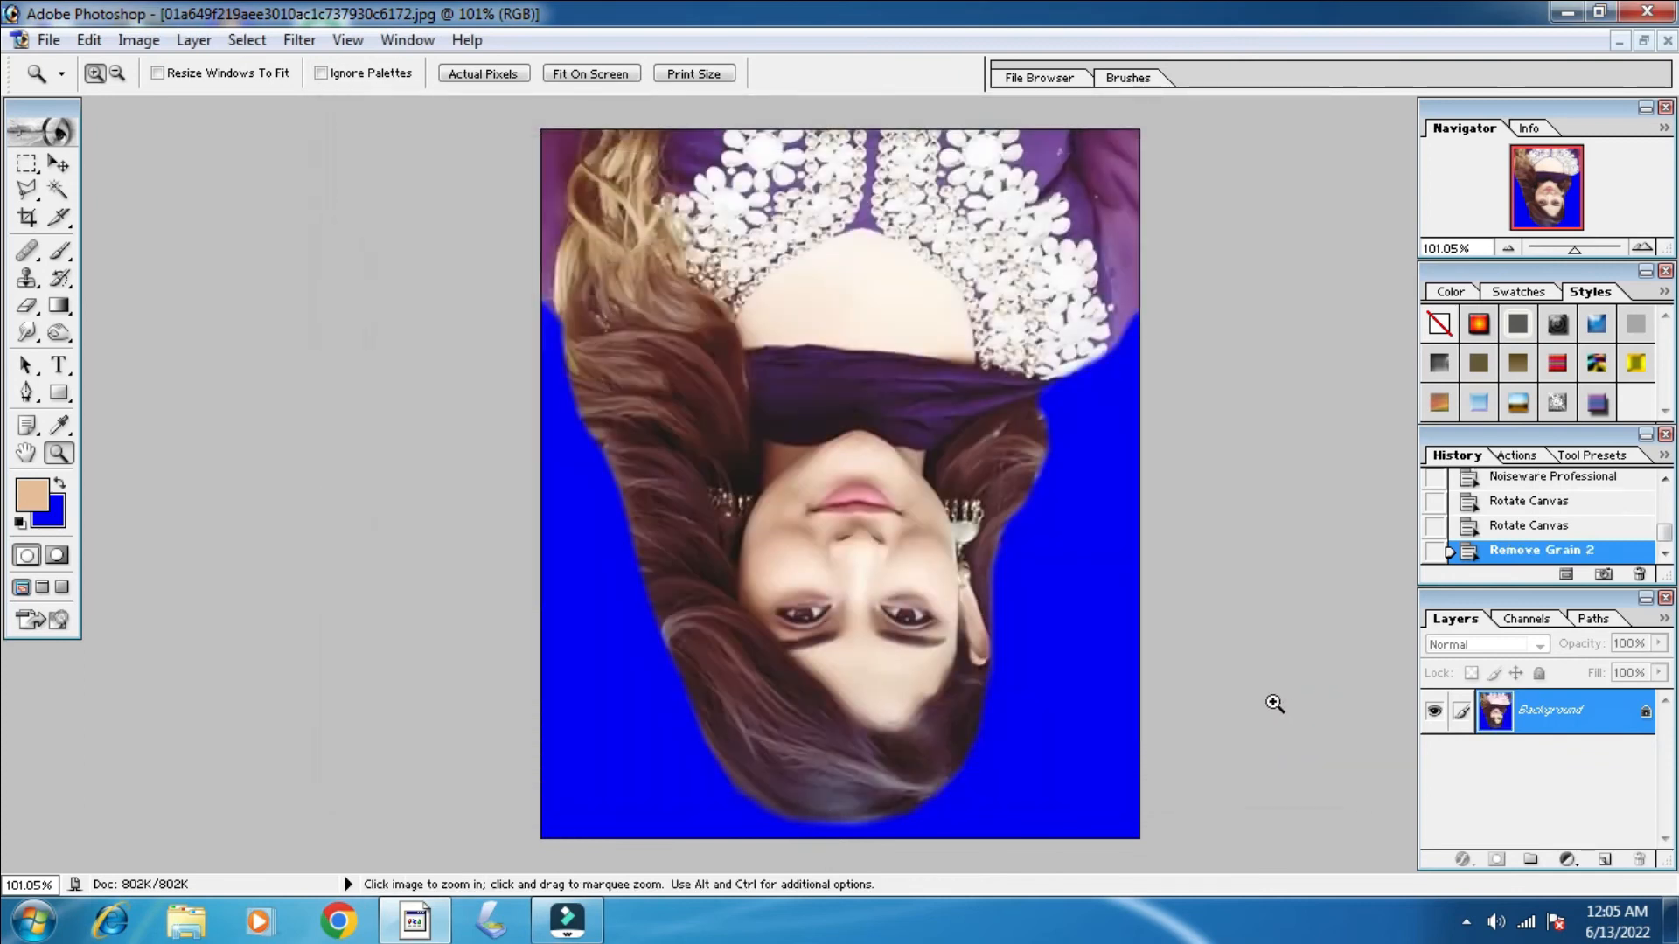
Turn the portrait upright again by rotating the canvas 90° counterclockwise twice.
{"action": "left_click", "coordinate": [135, 41]}
{"action": "mouse_move", "coordinate": [227, 297]}
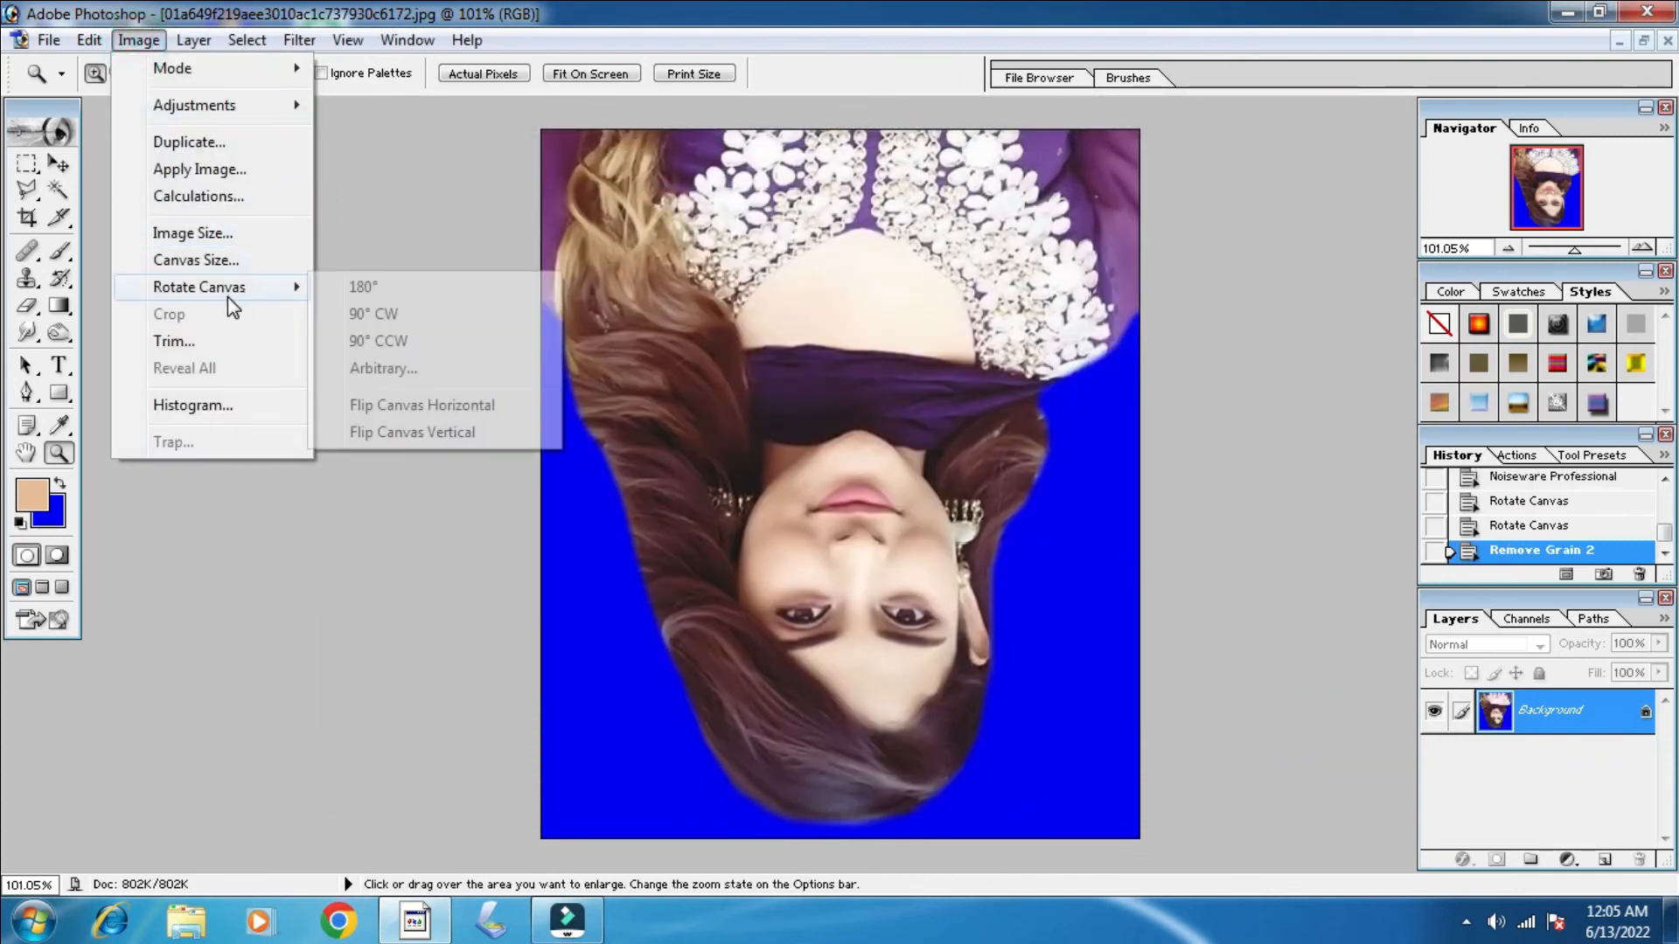
{"action": "left_click", "coordinate": [366, 336]}
{"action": "left_click", "coordinate": [136, 41]}
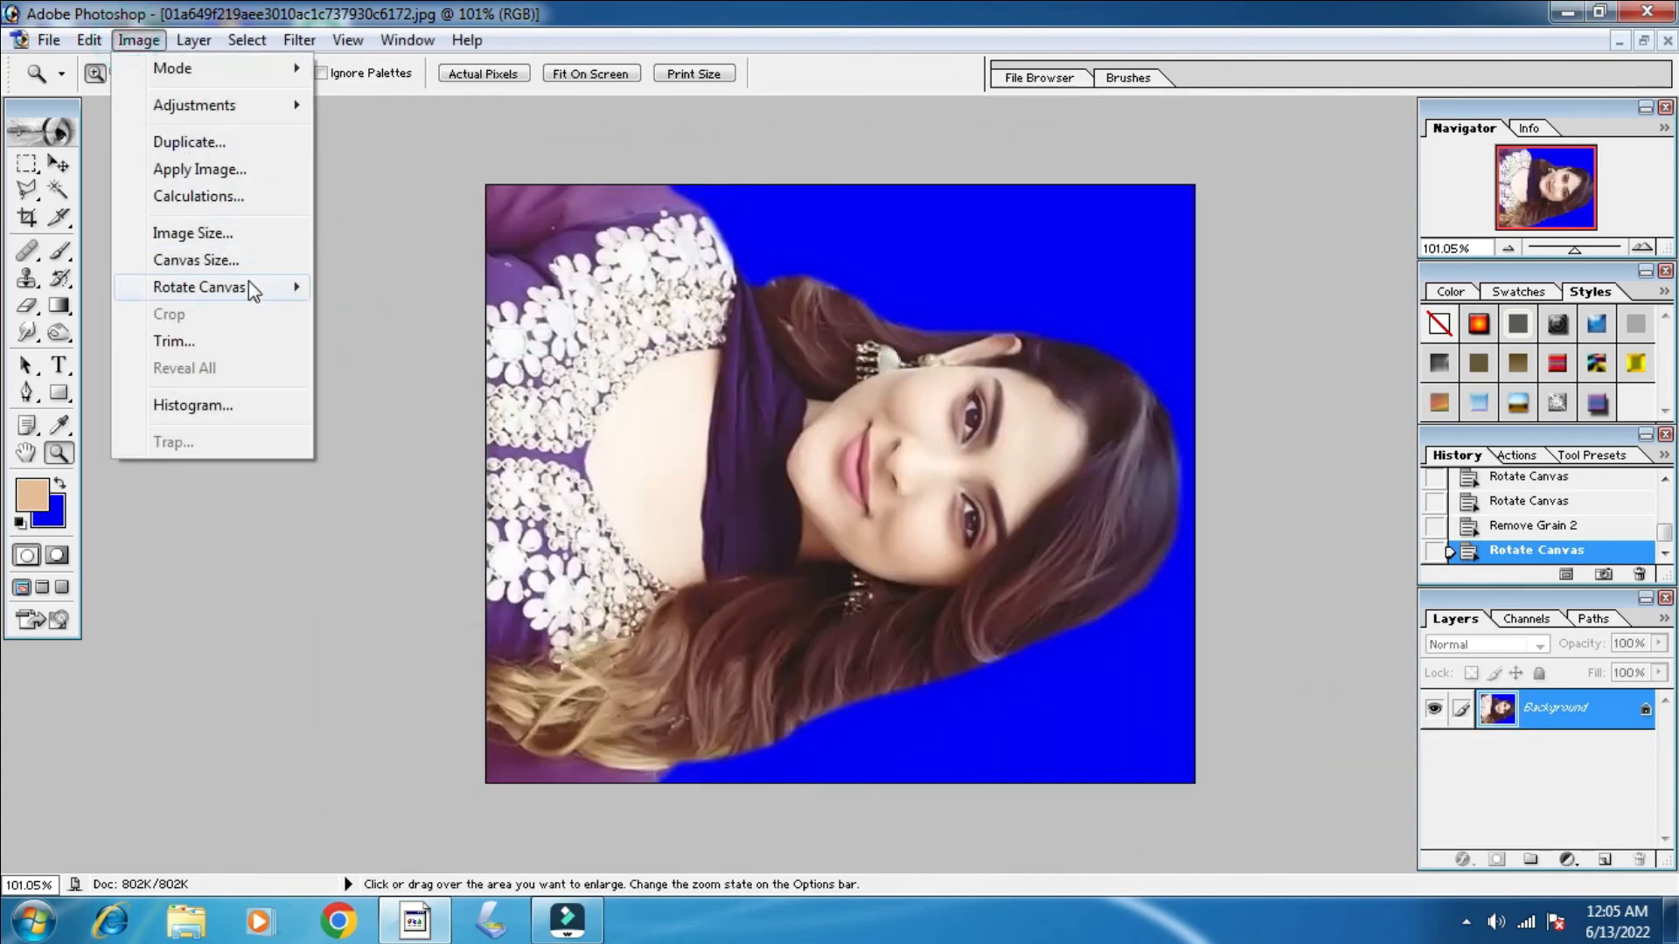
{"action": "left_click", "coordinate": [361, 339]}
Examine the smoothed skin and hair edges of the upright portrait at different zoom levels.
{"action": "scroll", "coordinate": [753, 484], "scroll_direction": "down", "scroll_amount": 2}
{"action": "right_click", "coordinate": [752, 355]}
{"action": "left_click", "coordinate": [775, 370]}
{"action": "scroll", "coordinate": [907, 507], "scroll_direction": "down", "scroll_amount": 4}
{"action": "scroll", "coordinate": [906, 507], "scroll_direction": "up", "scroll_amount": 2}
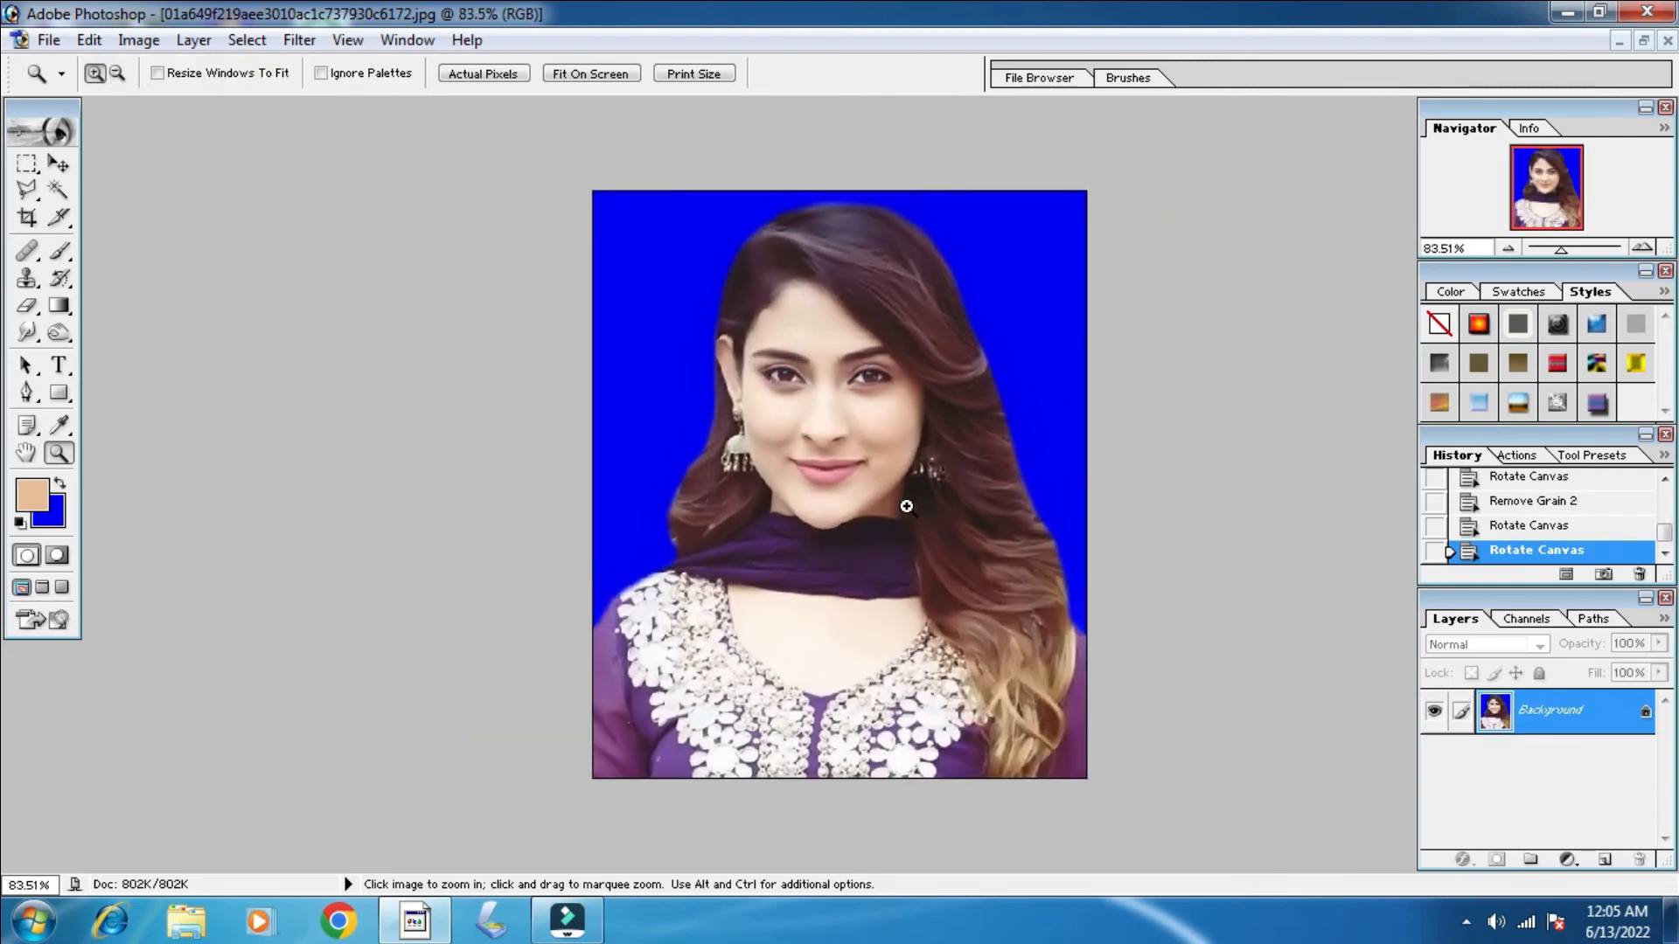
{"action": "scroll", "coordinate": [907, 507], "scroll_direction": "up", "scroll_amount": 1}
{"action": "scroll", "coordinate": [906, 504], "scroll_direction": "up", "scroll_amount": 2}
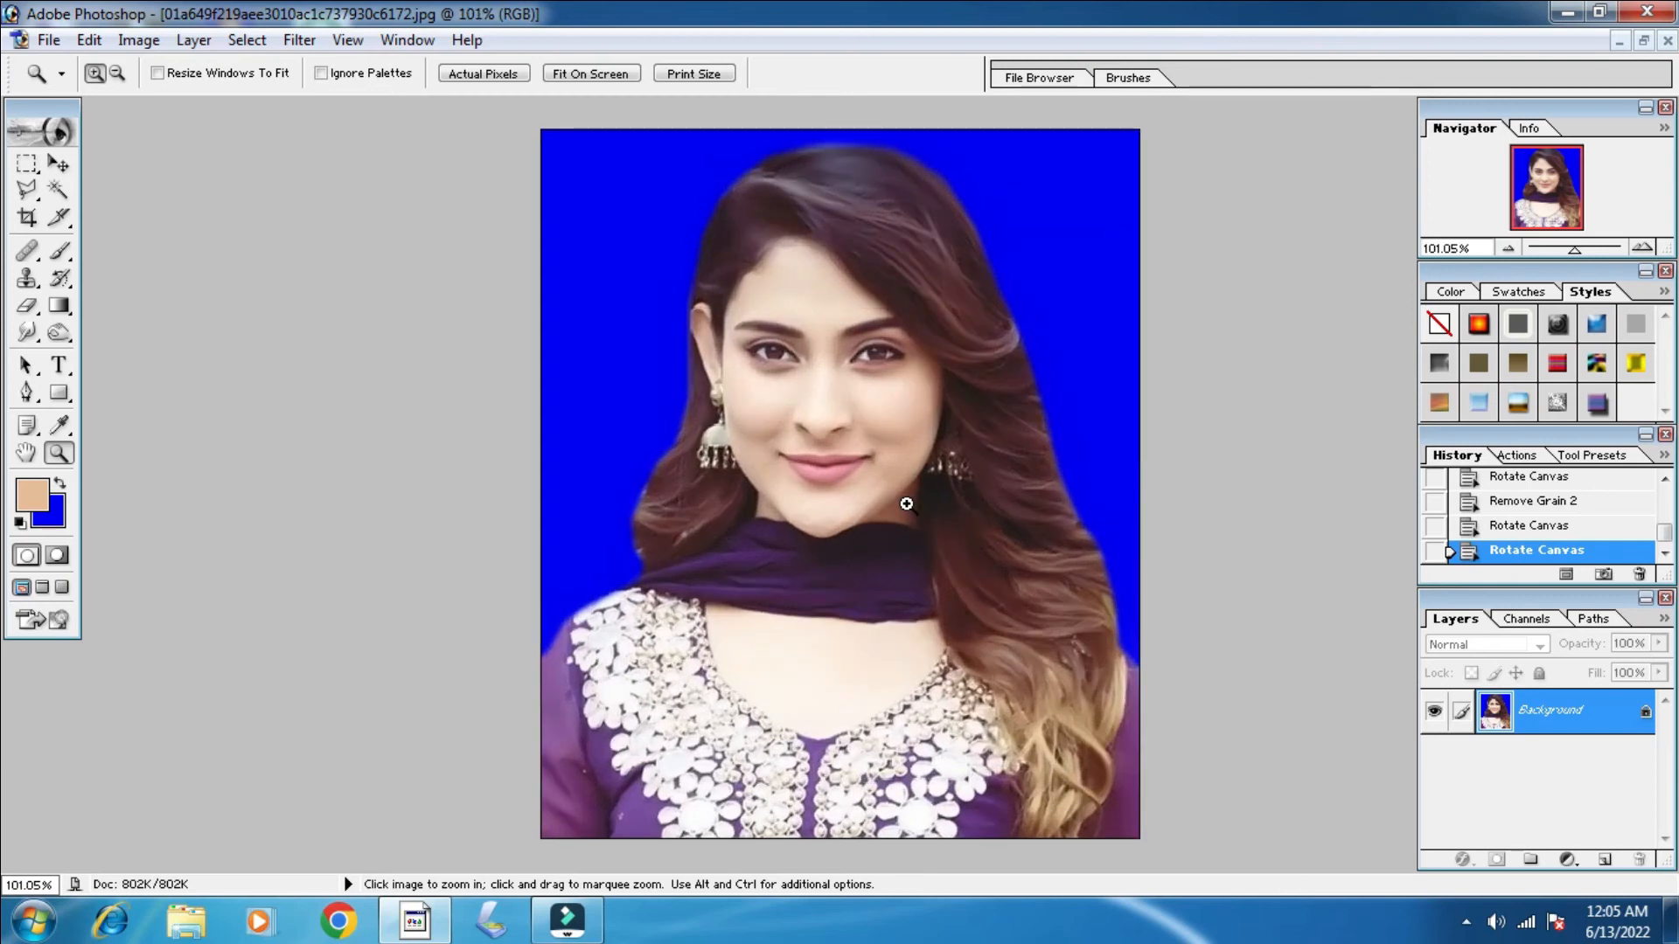
{"action": "right_click", "coordinate": [908, 483]}
{"action": "left_click", "coordinate": [945, 499]}
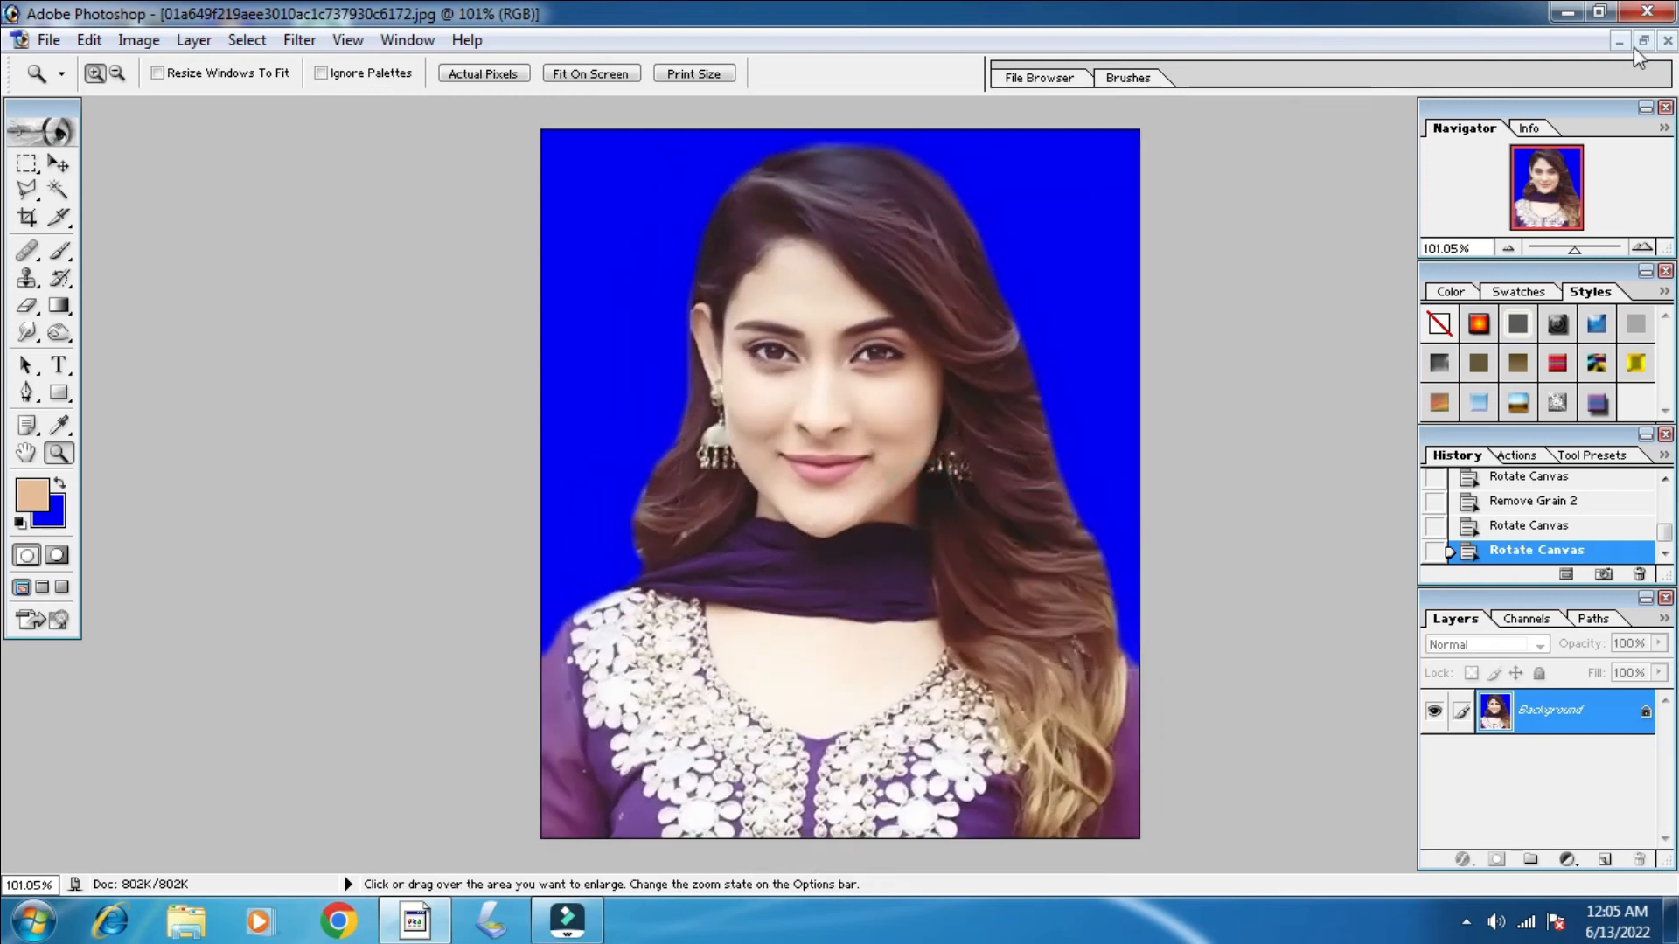
Restore the portrait to a floating document window and fit the whole picture in it.
{"action": "left_click", "coordinate": [1644, 41]}
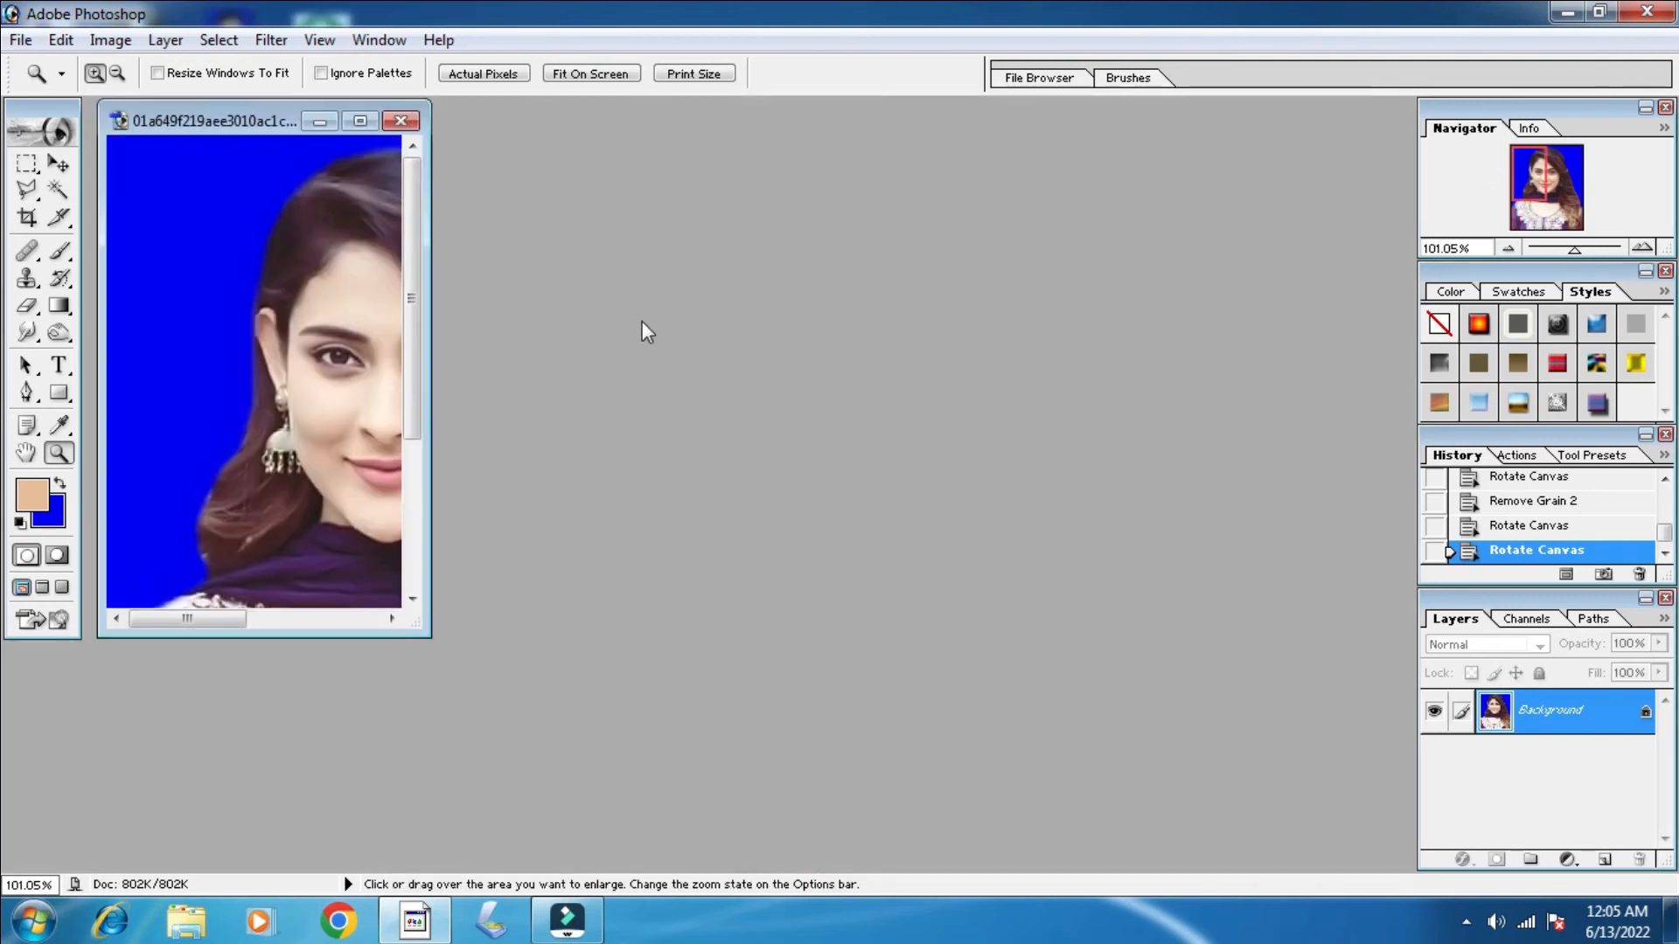
{"action": "right_click", "coordinate": [259, 270]}
{"action": "left_click", "coordinate": [293, 284]}
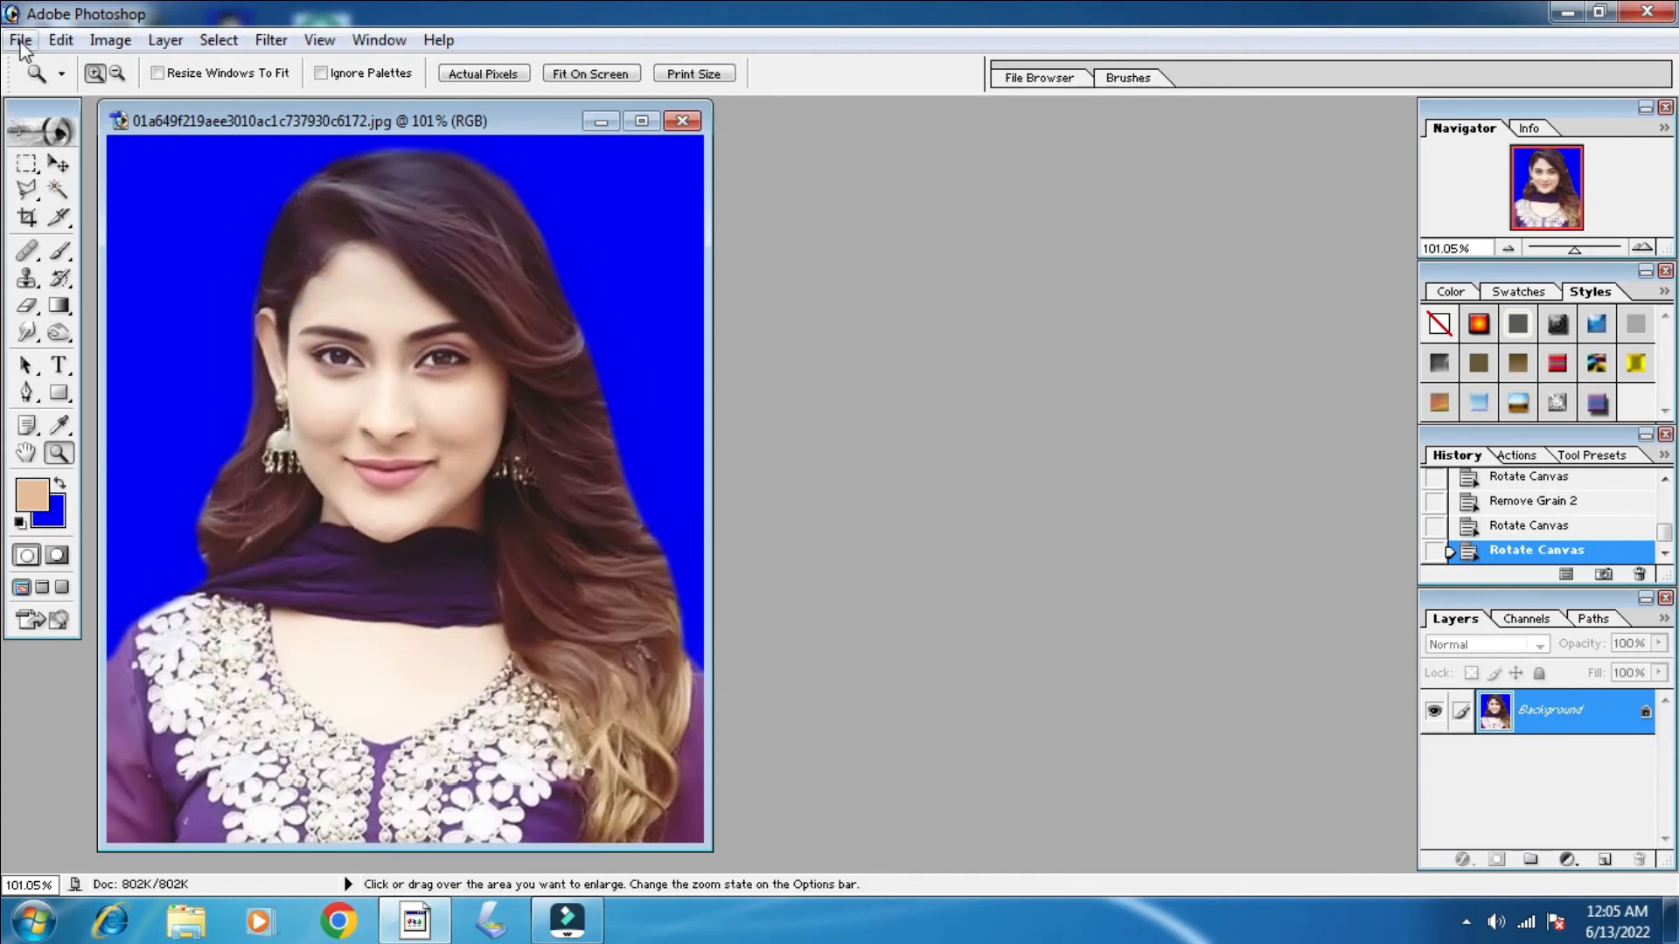
{"action": "right_click", "coordinate": [442, 229]}
{"action": "left_click", "coordinate": [459, 252]}
Try a Brightness/Contrast adjustment of +2 brightness and +10 contrast on the portrait.
{"action": "left_click", "coordinate": [115, 41]}
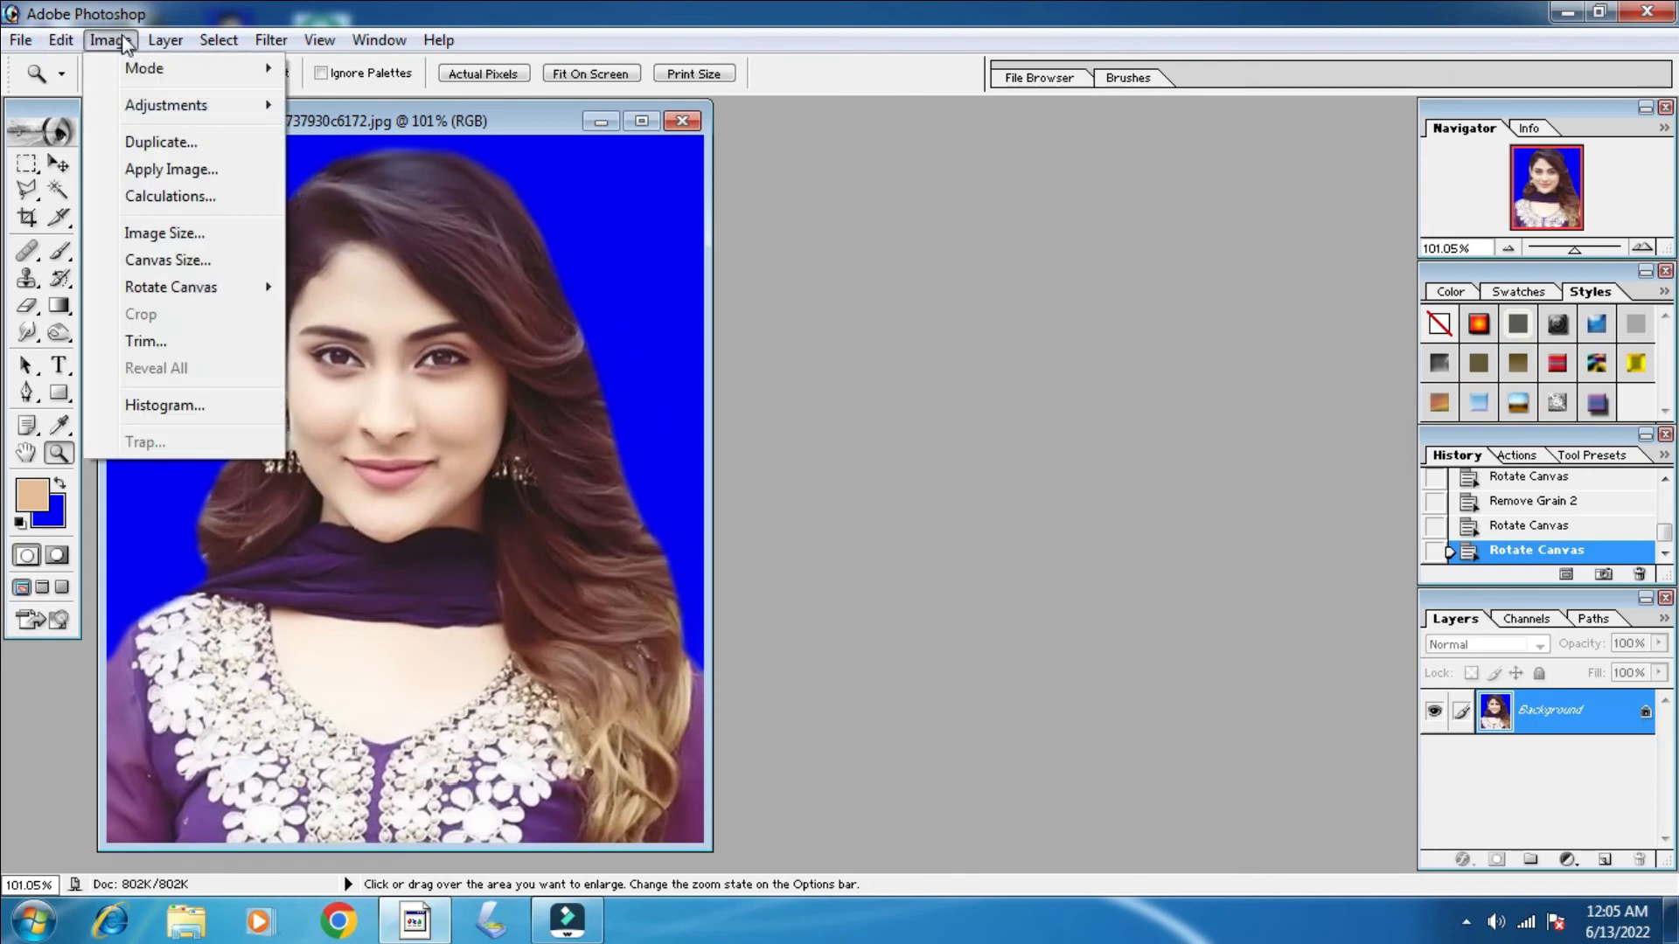
{"action": "left_click", "coordinate": [185, 105]}
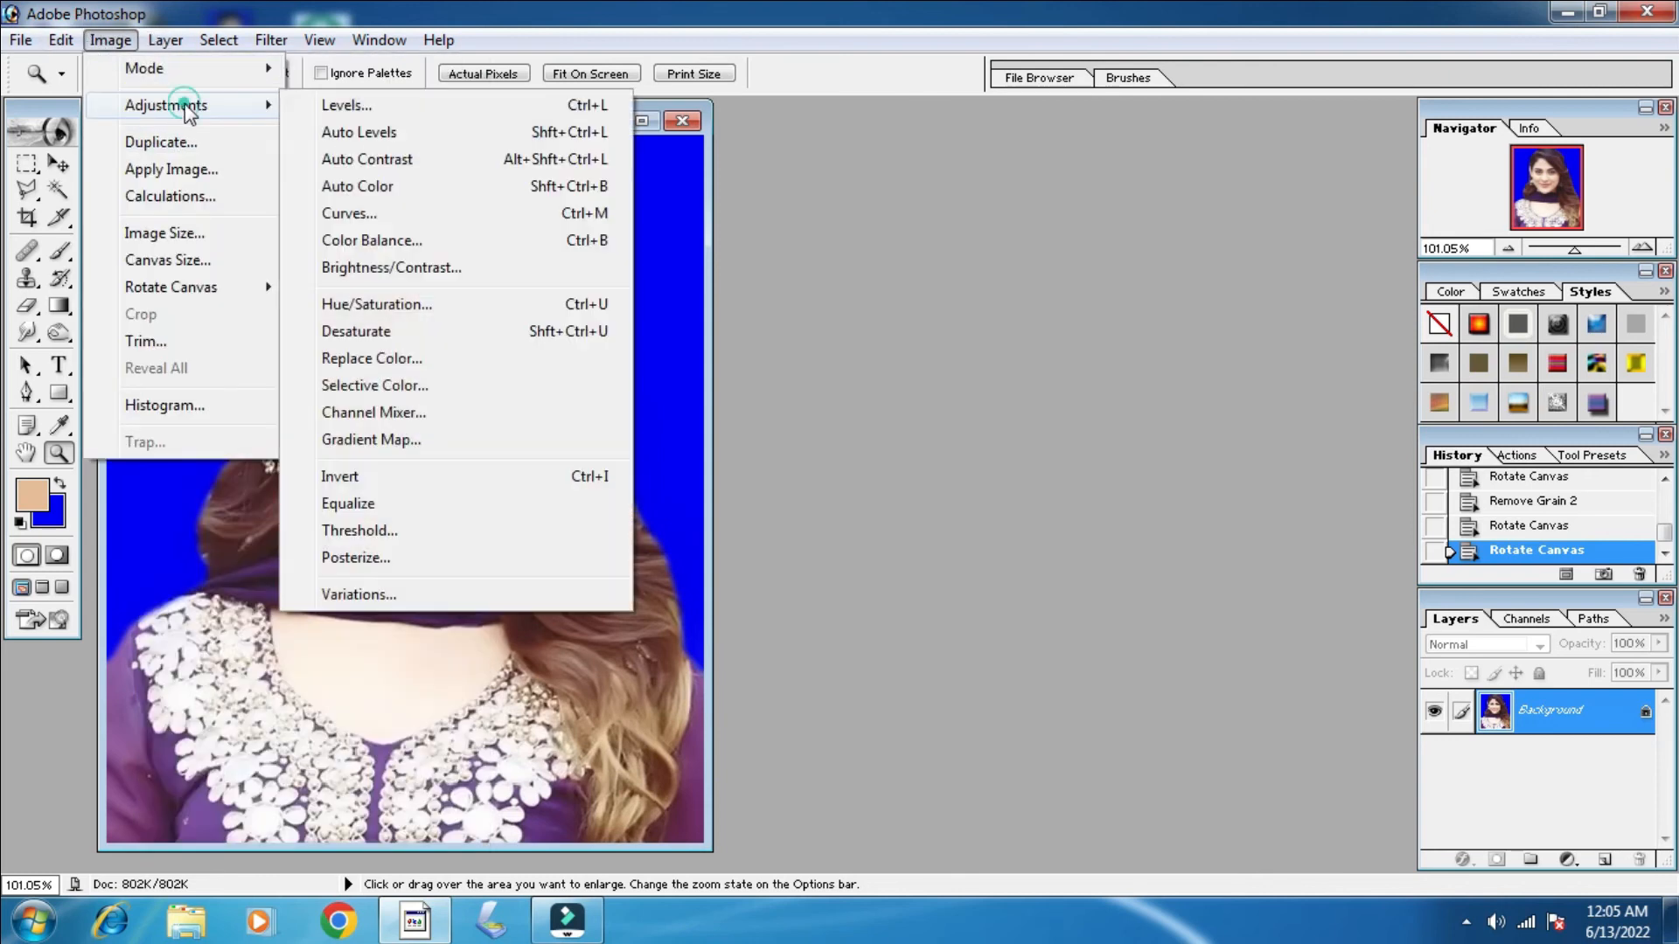
{"action": "left_click", "coordinate": [384, 268]}
{"action": "key", "text": "Up"}
{"action": "key", "text": "Up"}
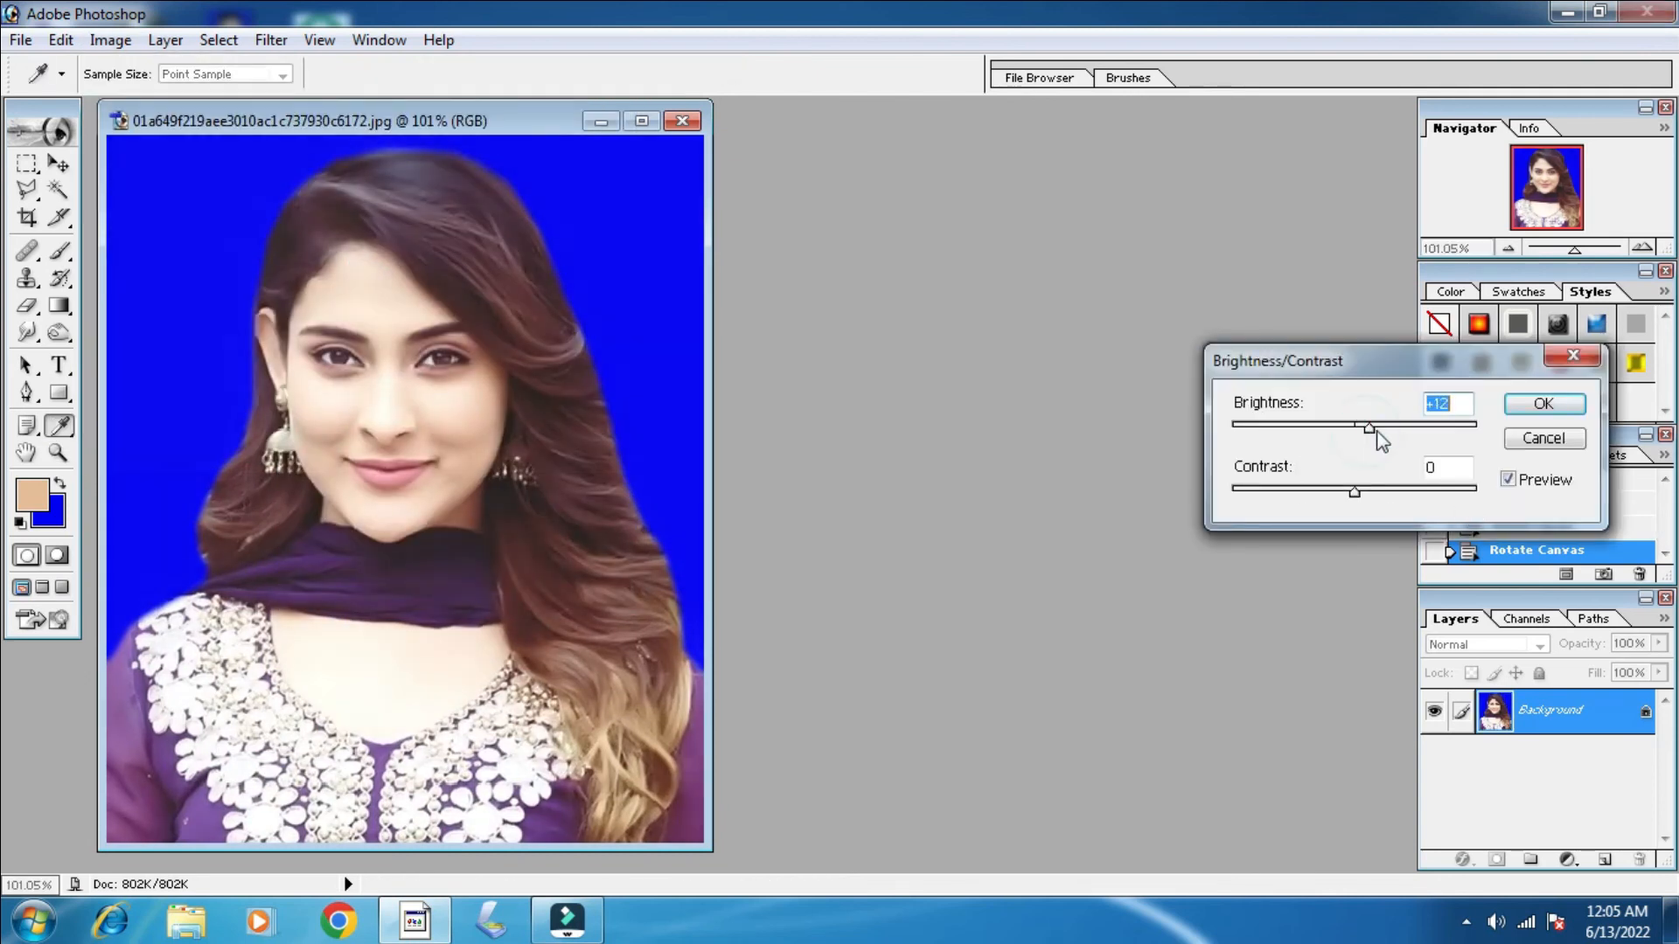
{"action": "left_click", "coordinate": [1366, 492]}
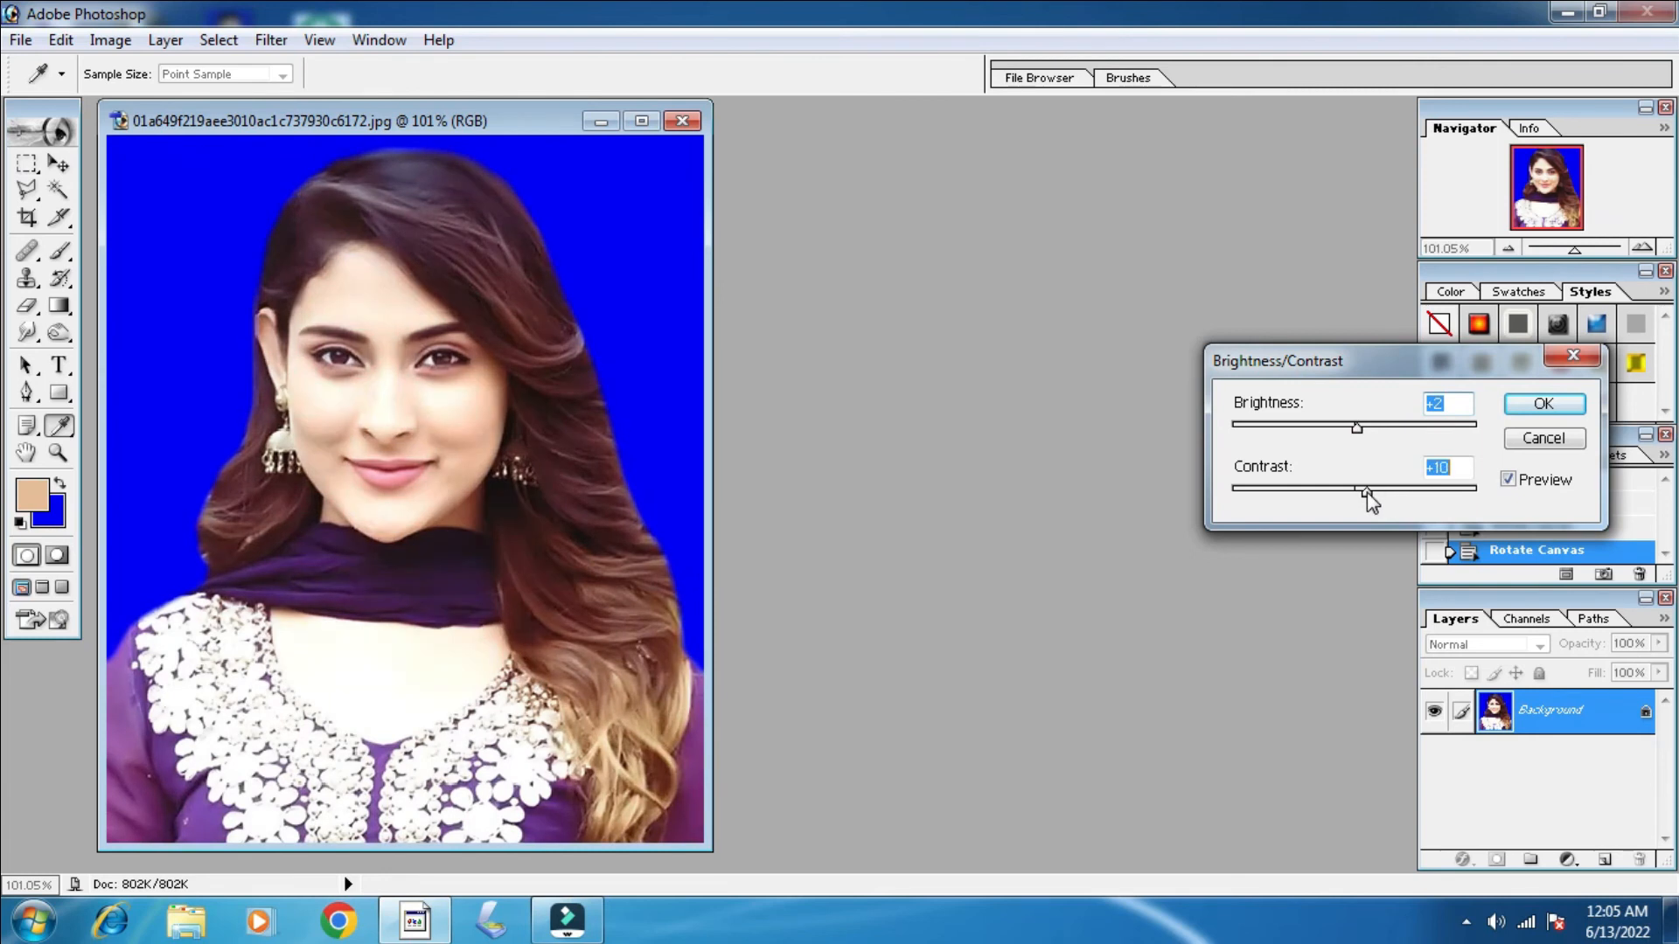
{"action": "left_click", "coordinate": [1571, 355]}
{"action": "key", "text": "z"}
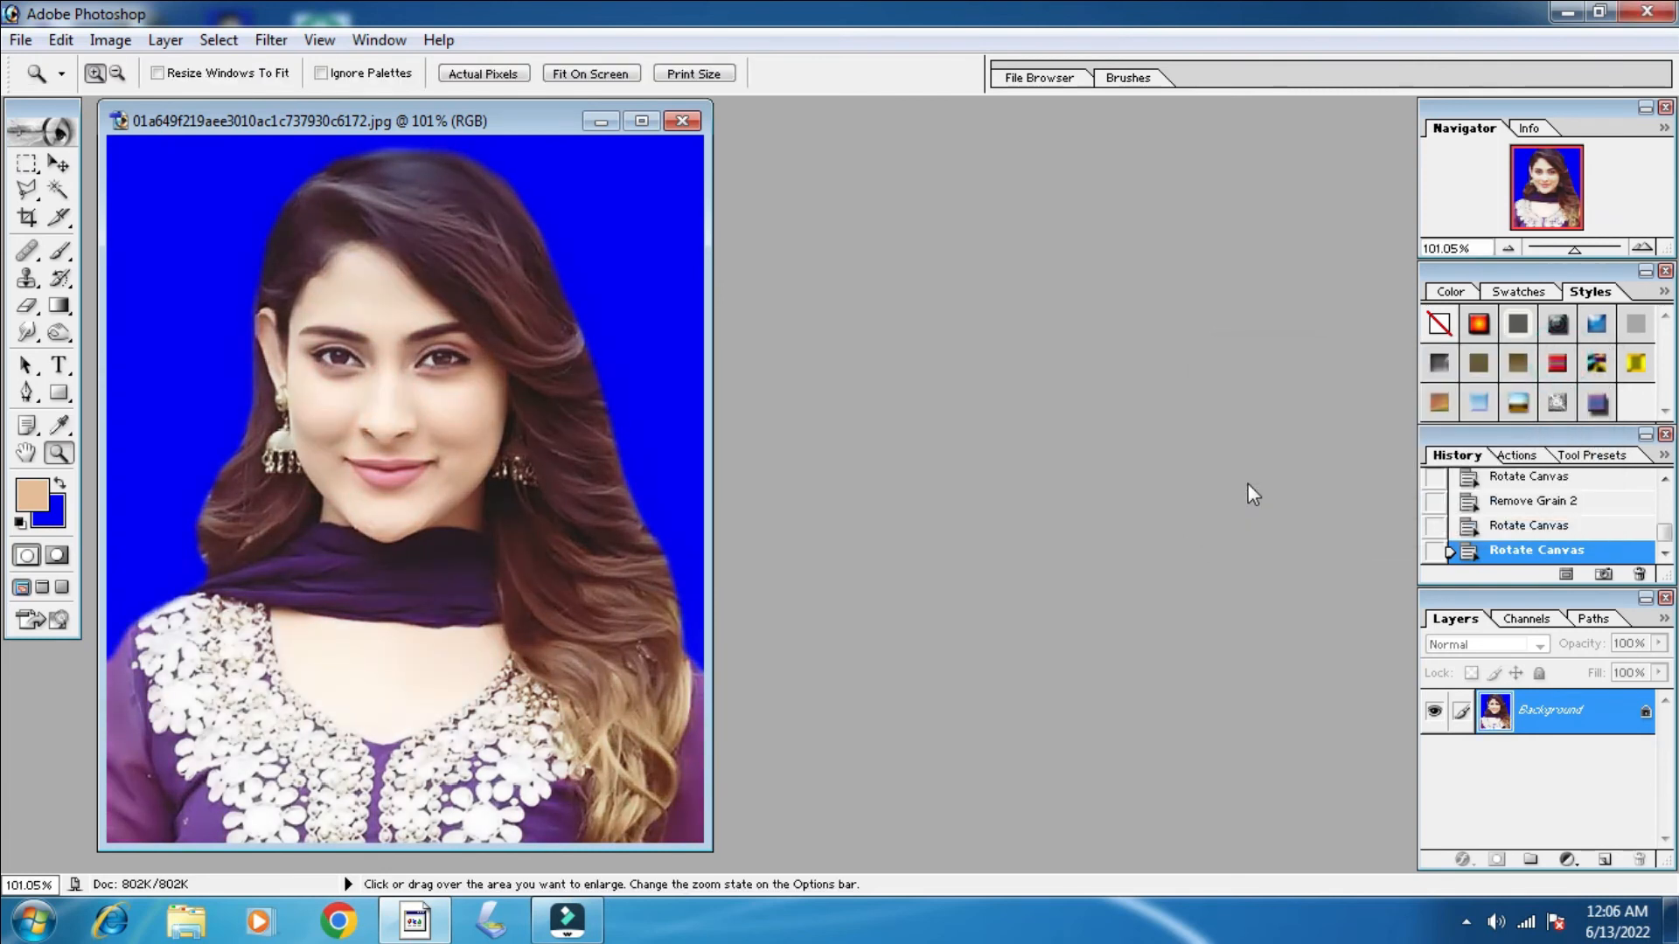
Try brightening the portrait's midtones with an RGB curve point at input 110, output 132.
{"action": "key", "text": "ctrl+m"}
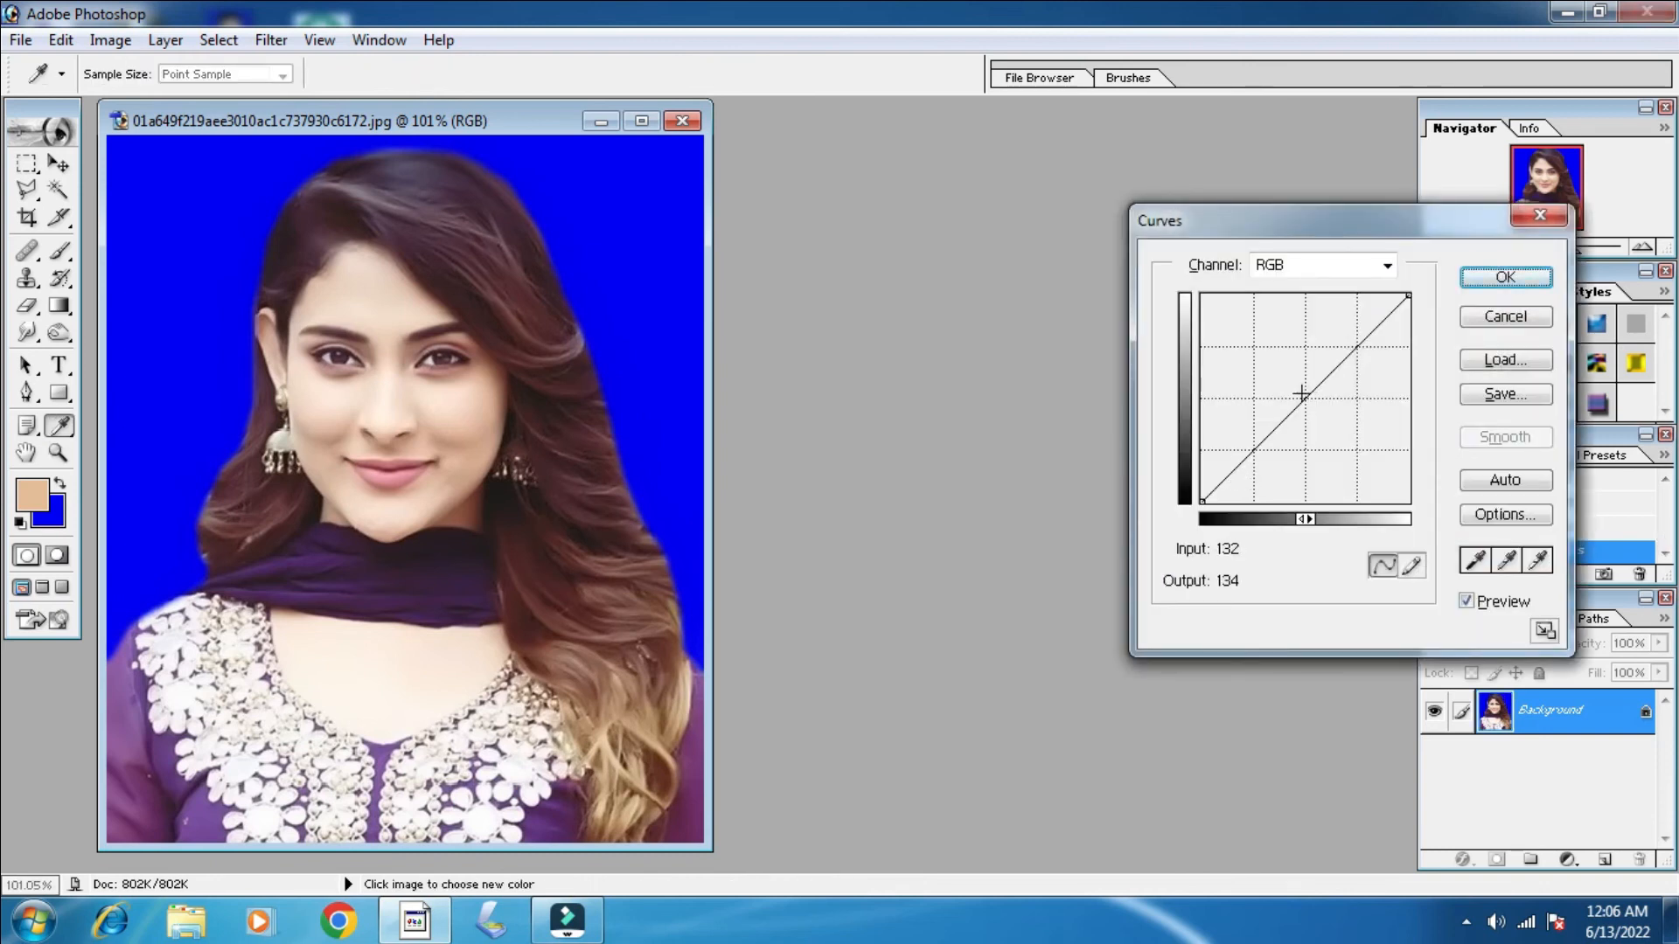
{"action": "mouse_move", "coordinate": [1288, 415]}
{"action": "left_mouse_down"}
{"action": "mouse_move", "coordinate": [1294, 394]}
{"action": "mouse_move", "coordinate": [1327, 420]}
{"action": "mouse_move", "coordinate": [1291, 396]}
{"action": "left_mouse_up"}
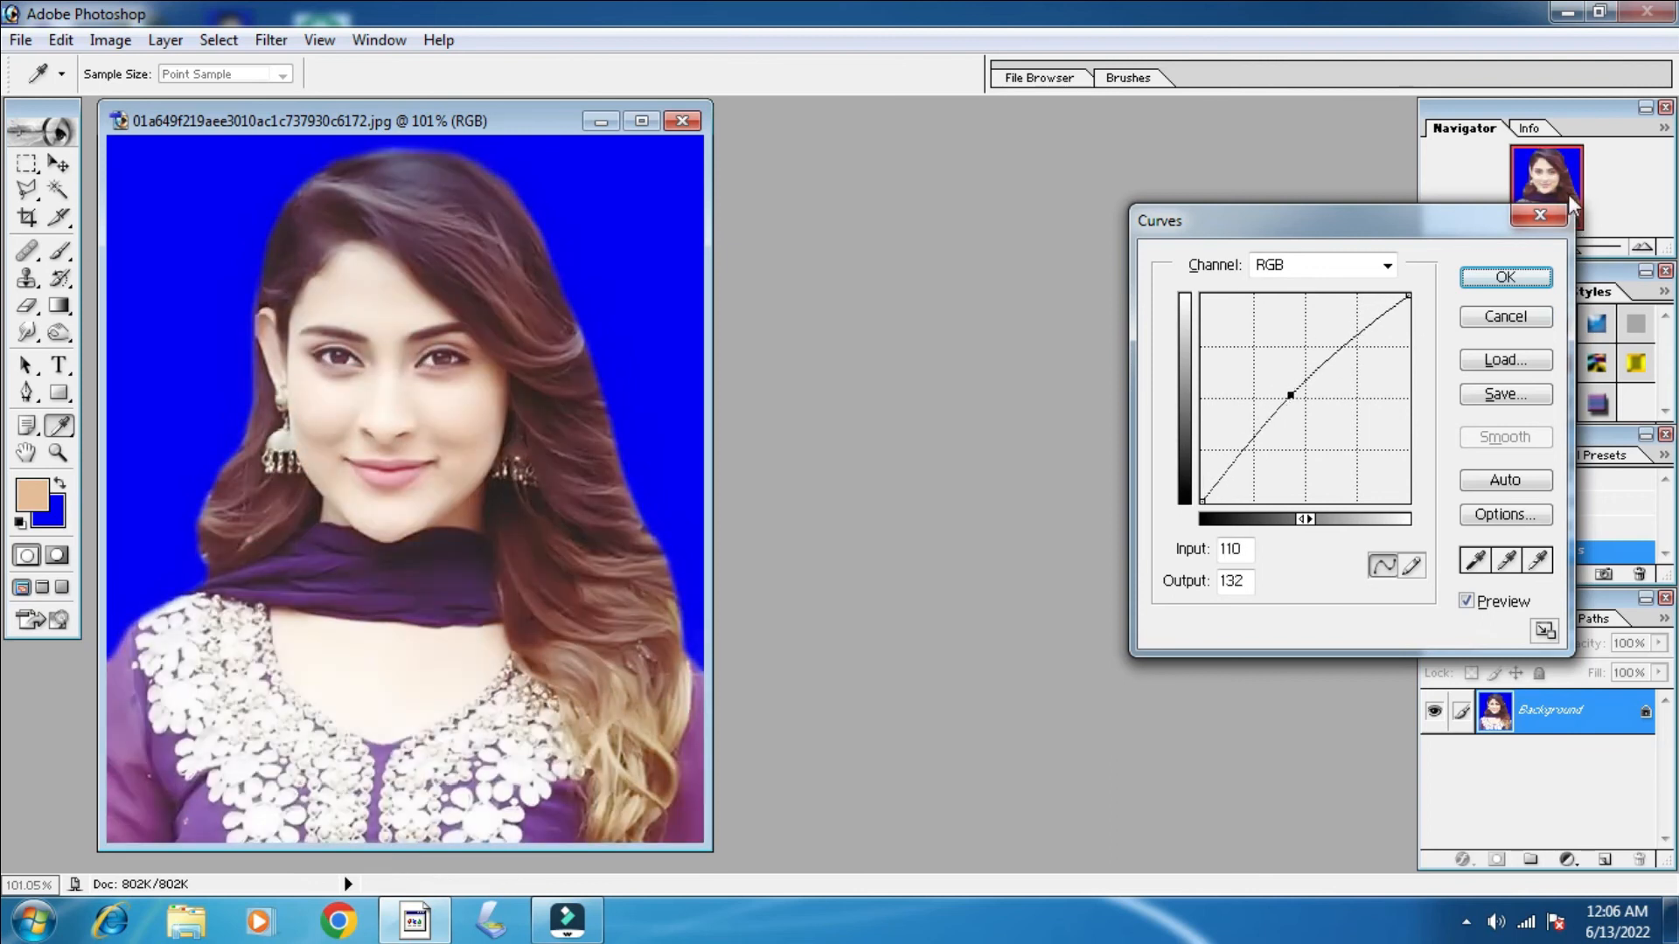
{"action": "key", "text": "Escape"}
{"action": "key", "text": "z"}
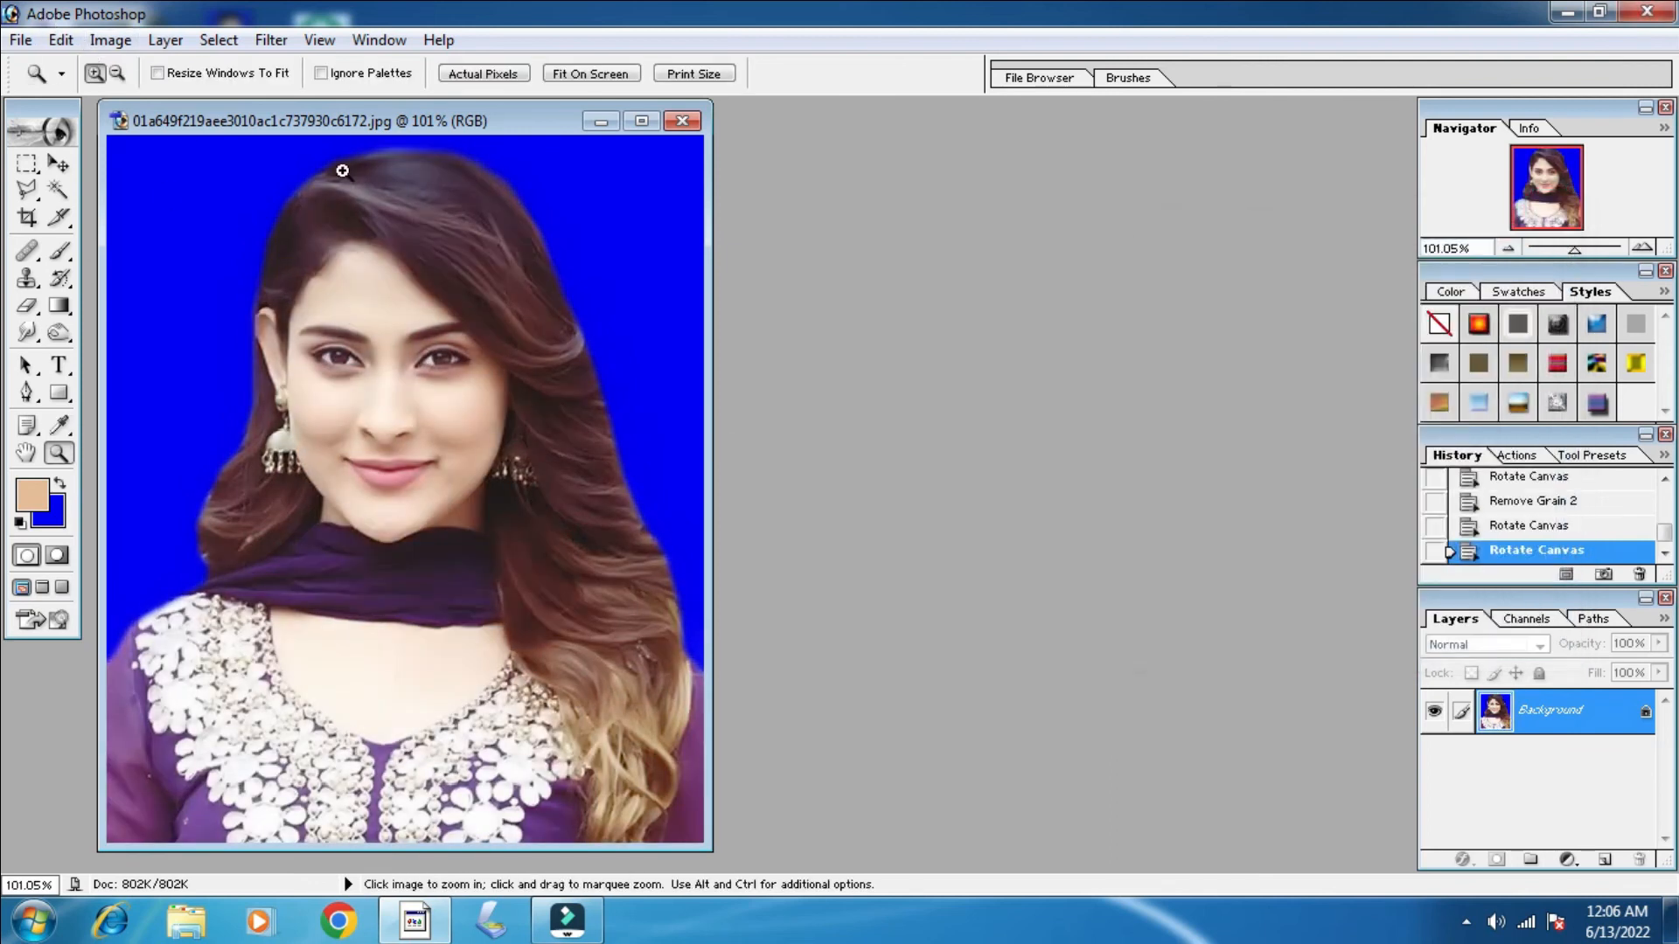
Create a transparent A4 document of 210 x 297 mm at 300 pixels/inch in RGB Color, and fit it on screen.
{"action": "mouse_move", "coordinate": [402, 115]}
{"action": "left_mouse_down"}
{"action": "mouse_move", "coordinate": [352, 117]}
{"action": "mouse_move", "coordinate": [377, 118]}
{"action": "left_mouse_up"}
{"action": "left_click", "coordinate": [17, 40]}
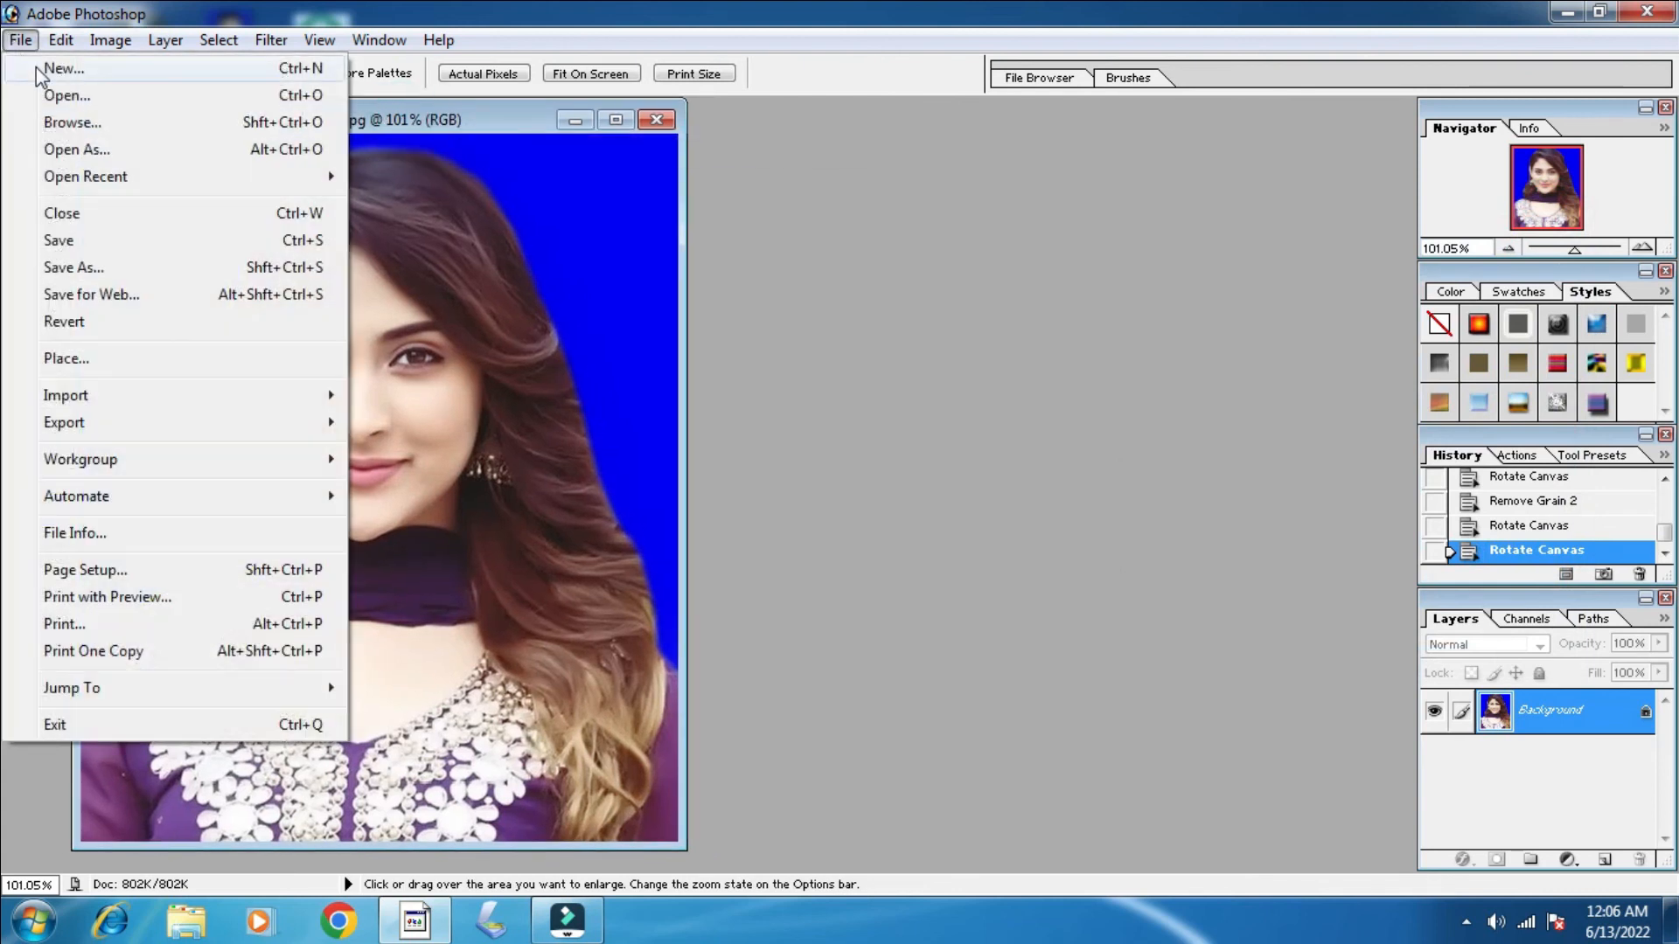
{"action": "left_click", "coordinate": [18, 40]}
{"action": "left_click", "coordinate": [17, 40]}
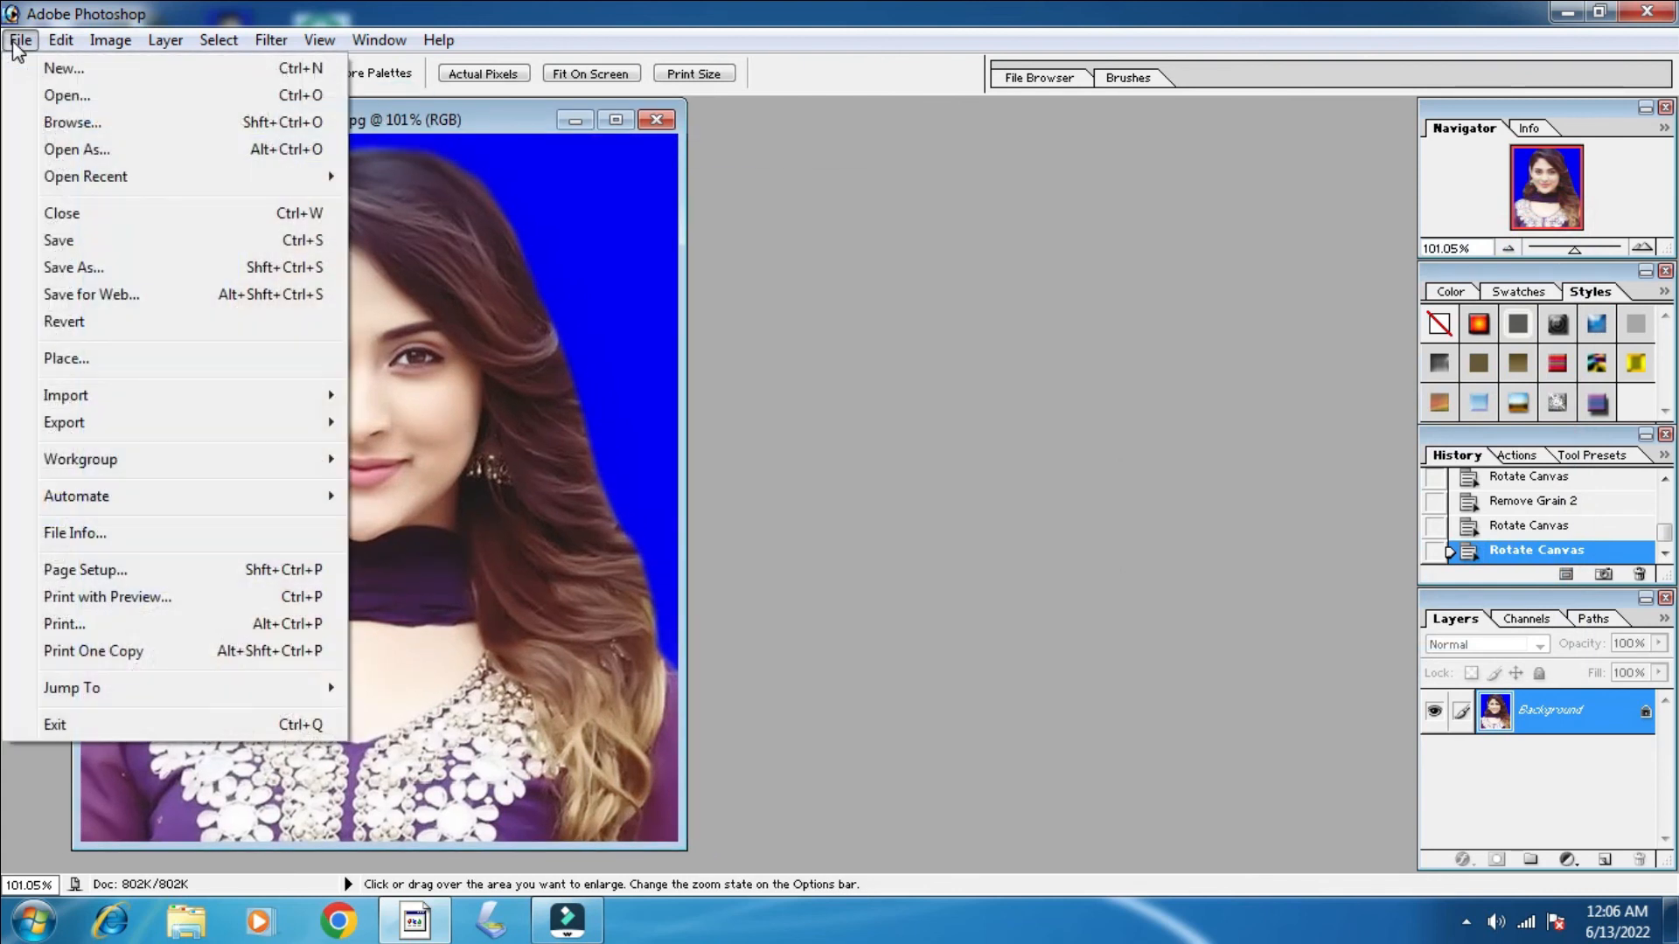
{"action": "left_click", "coordinate": [65, 74]}
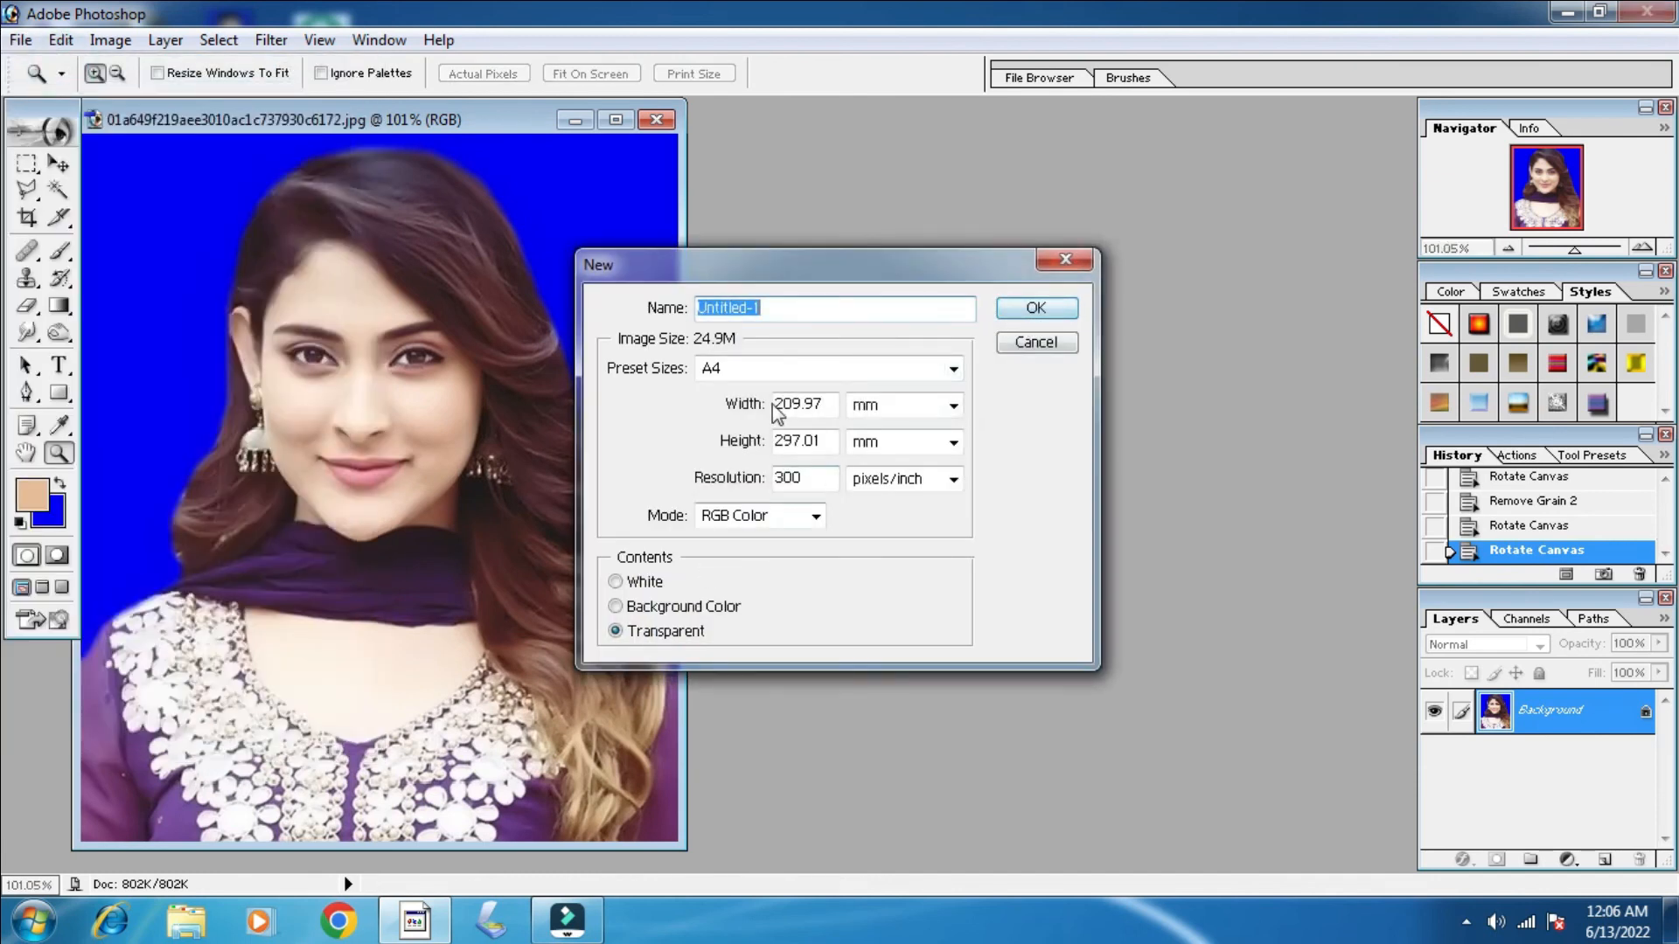
{"action": "left_click", "coordinate": [940, 371]}
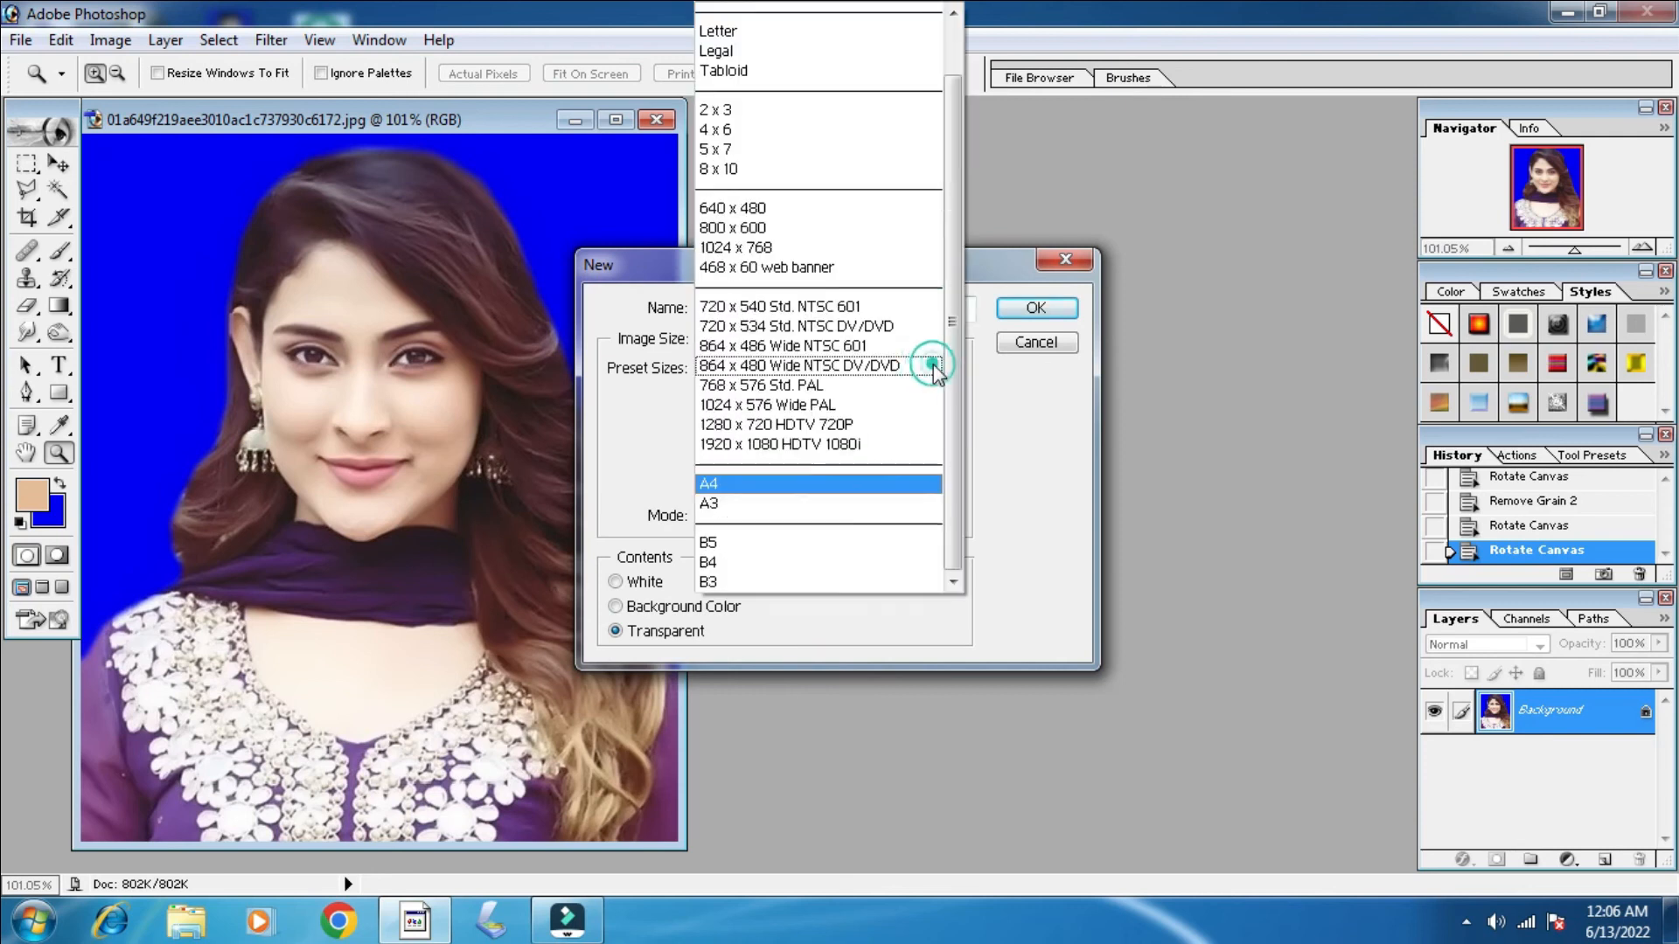
{"action": "left_click", "coordinate": [757, 486]}
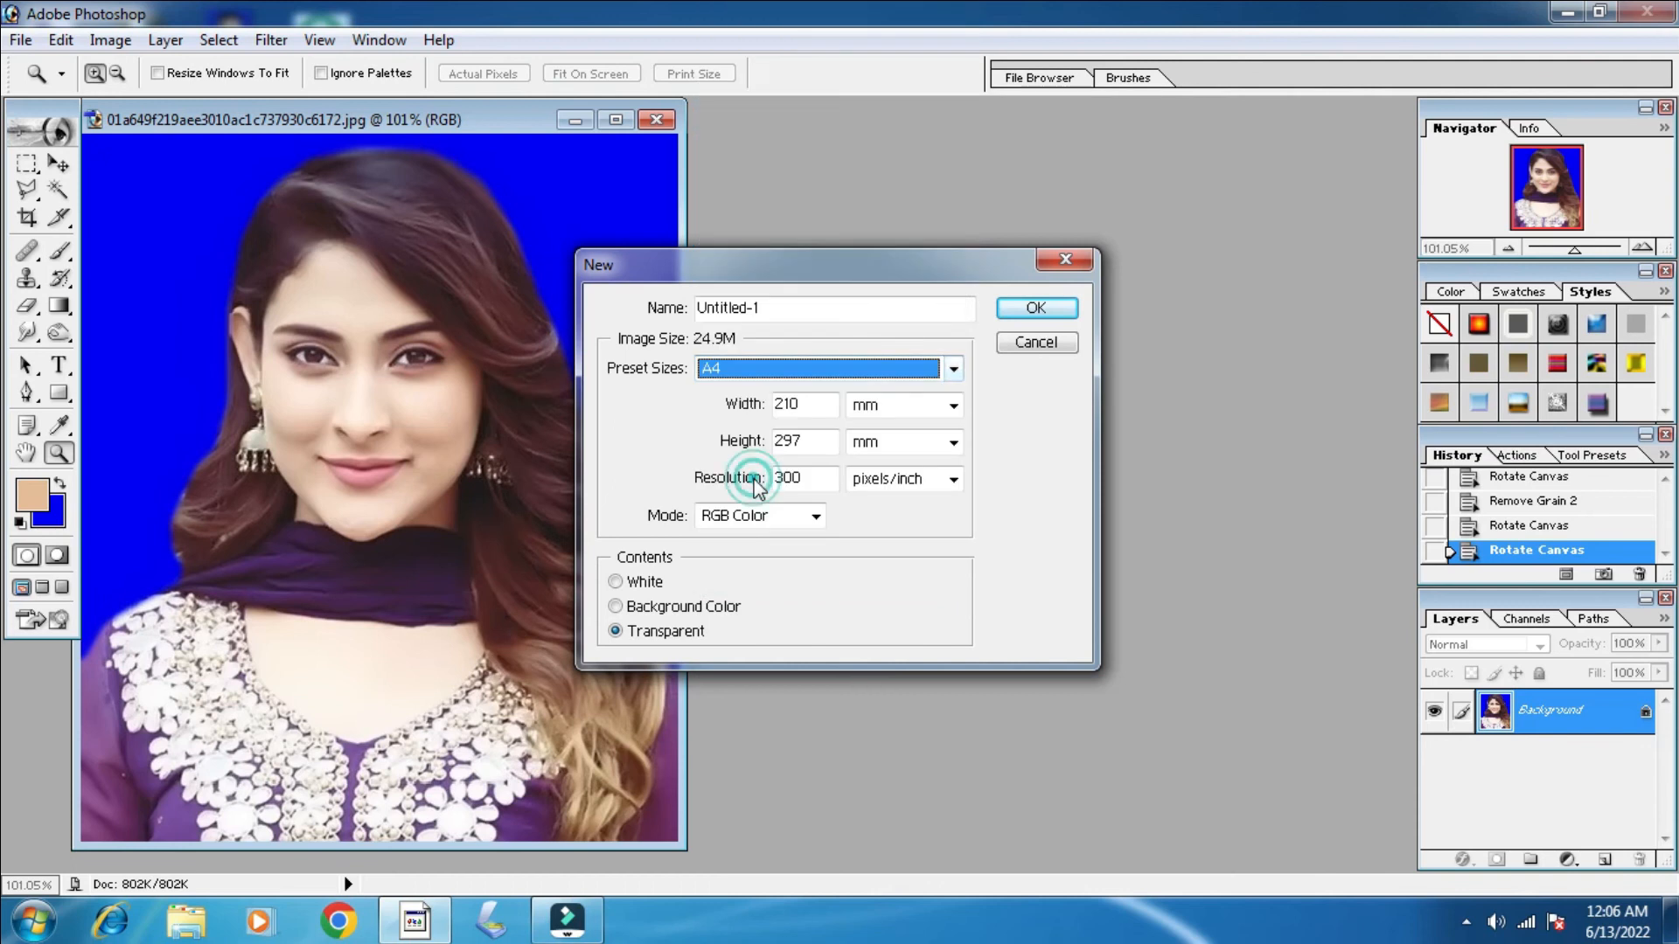
{"action": "left_click", "coordinate": [1041, 312]}
{"action": "right_click", "coordinate": [364, 323]}
{"action": "left_click", "coordinate": [374, 337]}
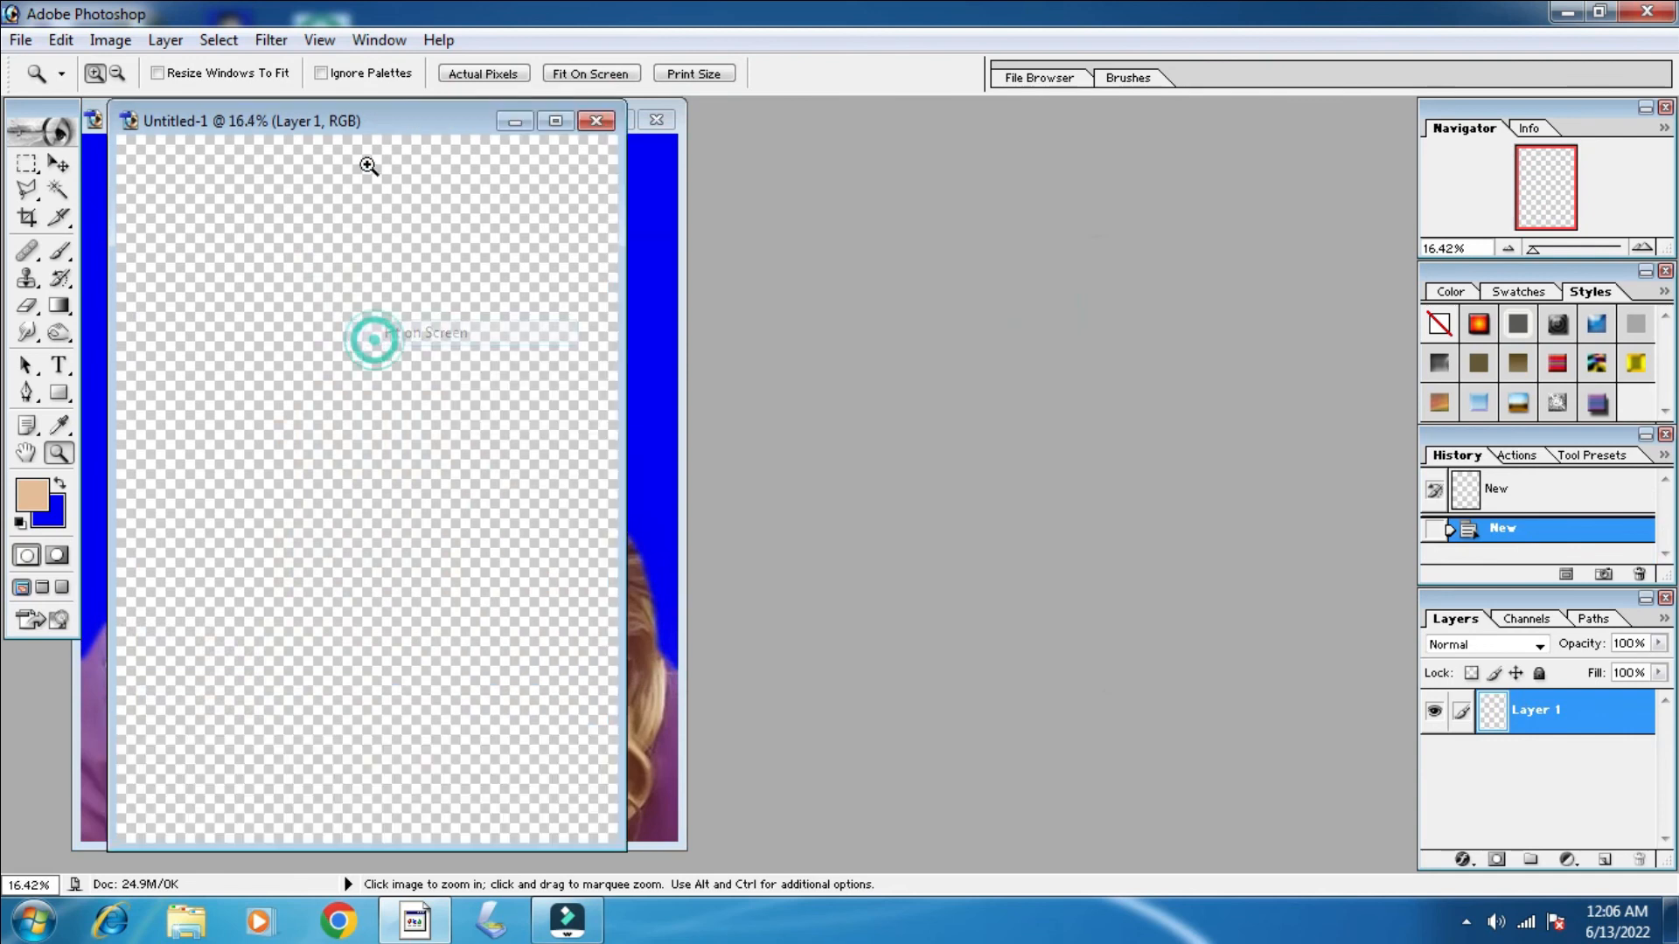
Place the blank A4 page beside the portrait window and copy the portrait into the page's upper-left corner.
{"action": "left_click_drag", "start_coordinate": [365, 121], "coordinate": [943, 144]}
{"action": "left_click", "coordinate": [58, 163]}
{"action": "left_click_drag", "start_coordinate": [209, 286], "coordinate": [739, 228]}
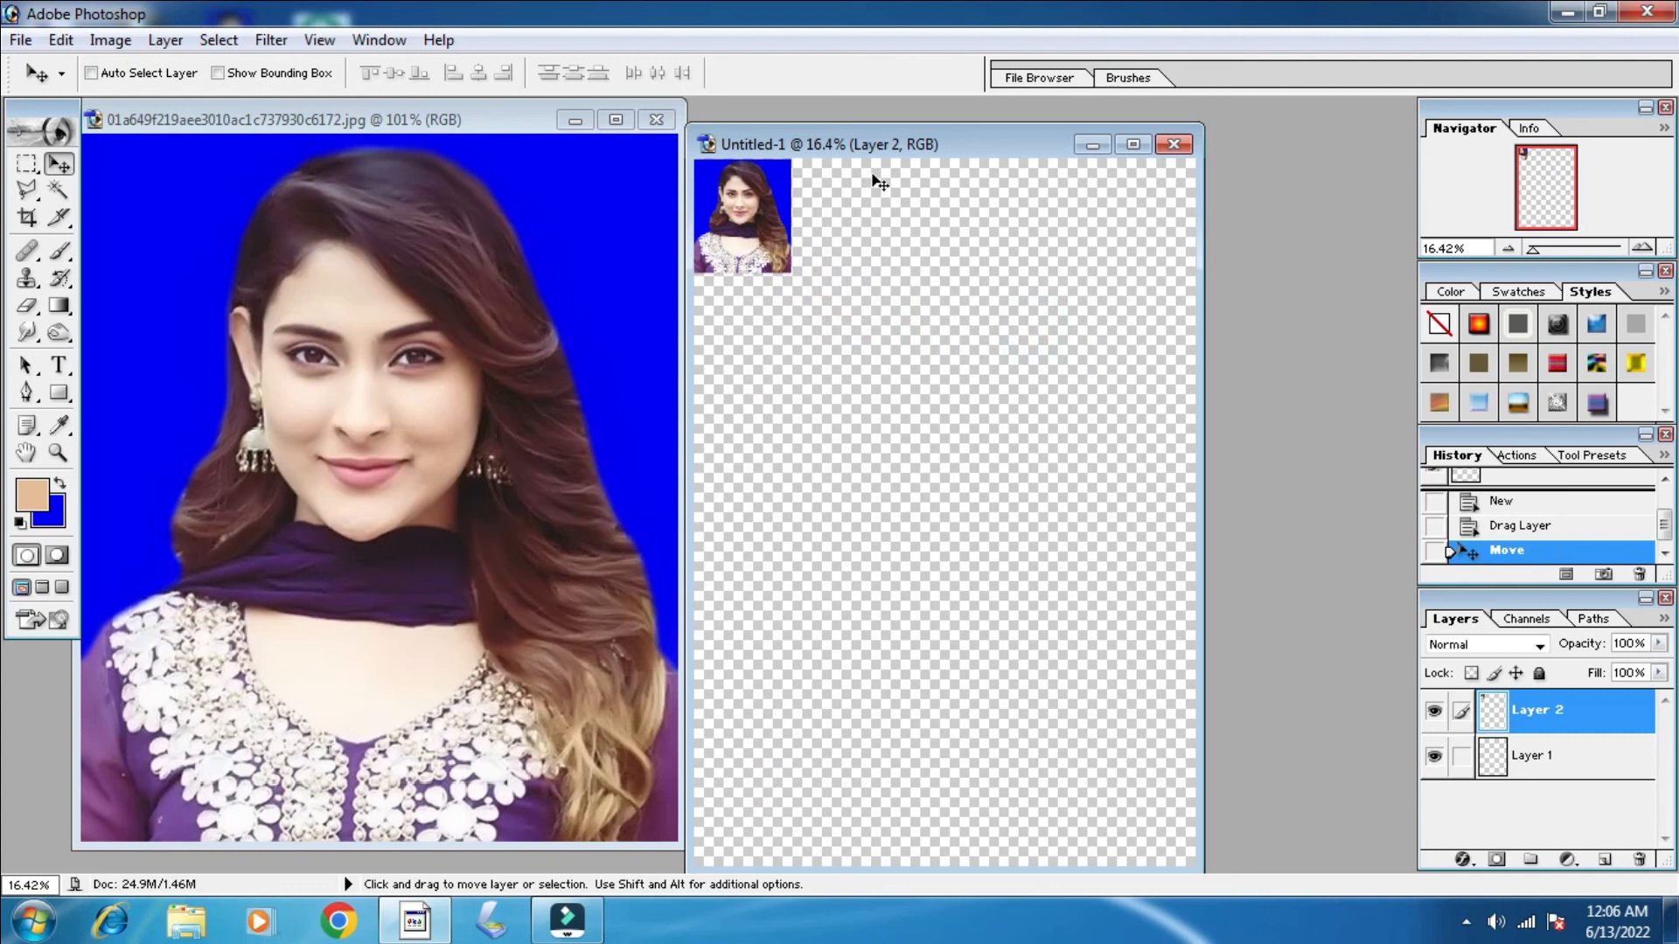
{"action": "left_click_drag", "start_coordinate": [891, 153], "coordinate": [946, 142]}
{"action": "right_click", "coordinate": [797, 211]}
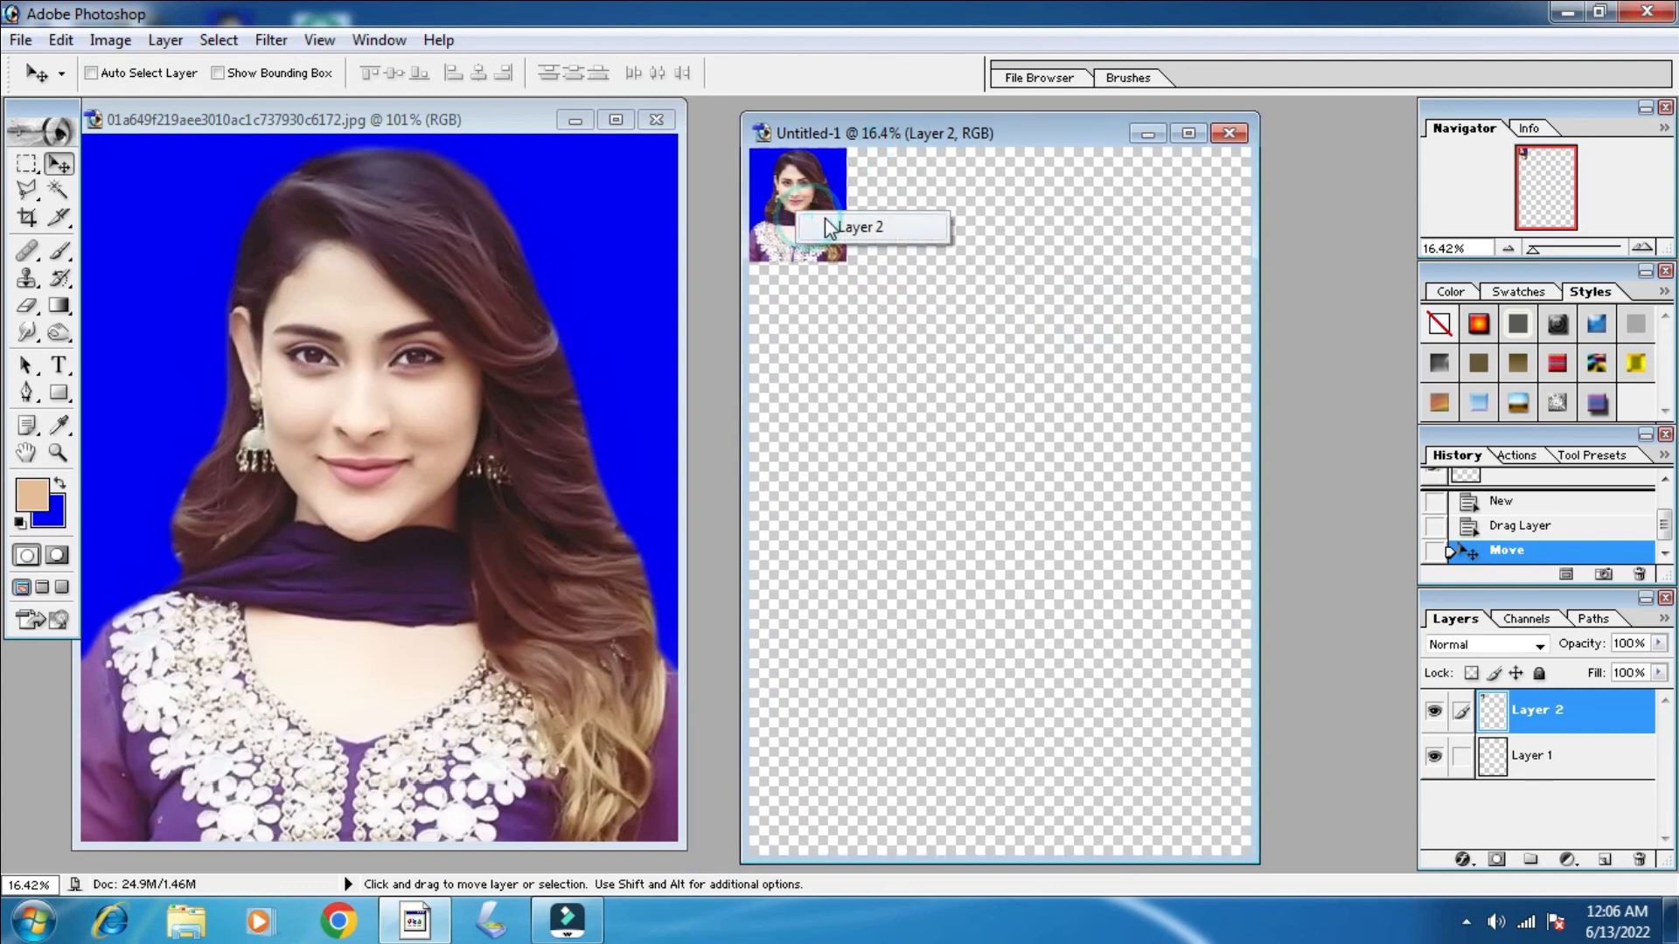
{"action": "left_click", "coordinate": [827, 225]}
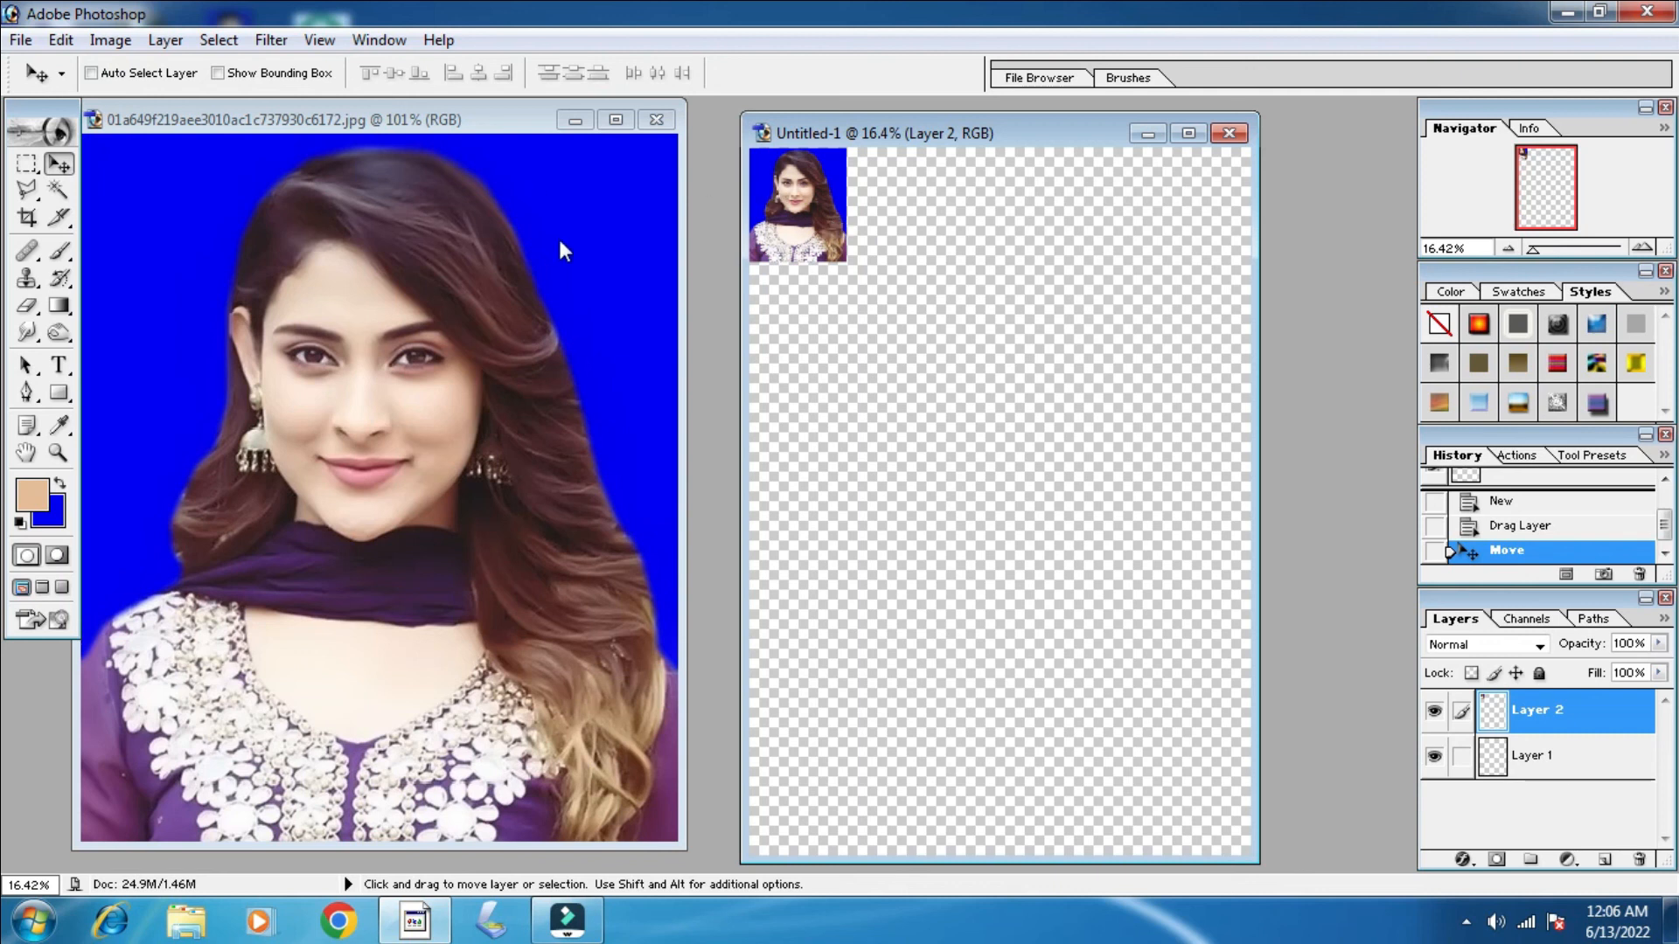
Copy the portrait onto the A4 page twice more, one loosely below the first row and one directly beside the first copy.
{"action": "left_click", "coordinate": [380, 407]}
{"action": "left_click_drag", "start_coordinate": [349, 326], "coordinate": [890, 354]}
{"action": "left_click", "coordinate": [339, 362]}
{"action": "left_click_drag", "start_coordinate": [336, 361], "coordinate": [909, 226]}
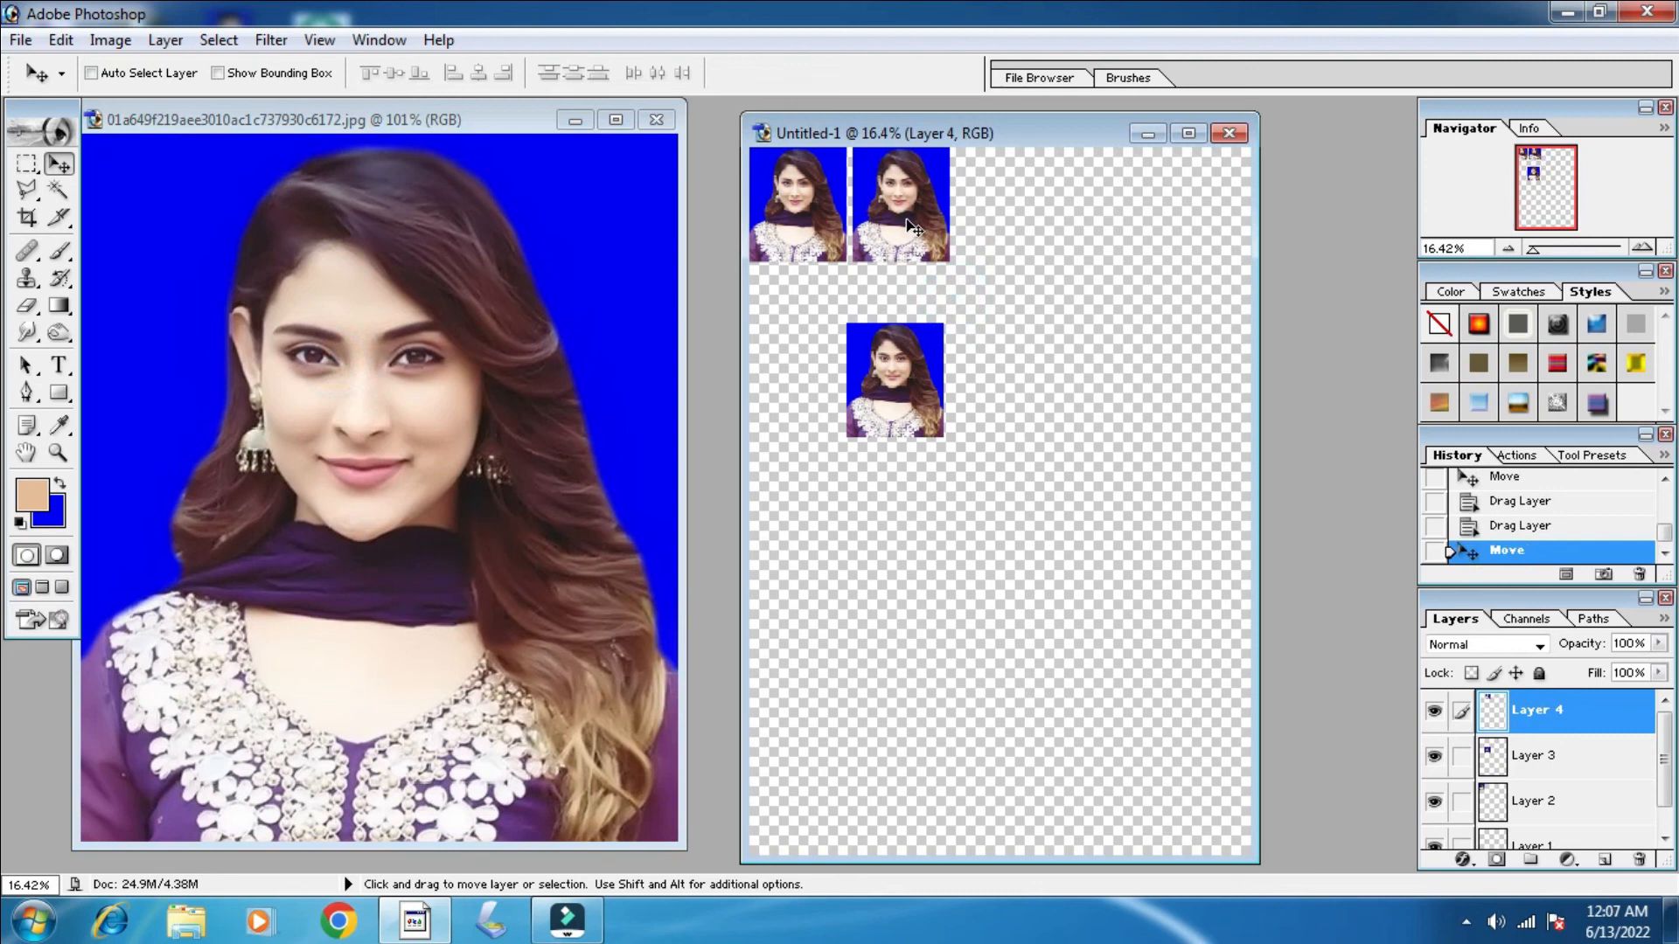